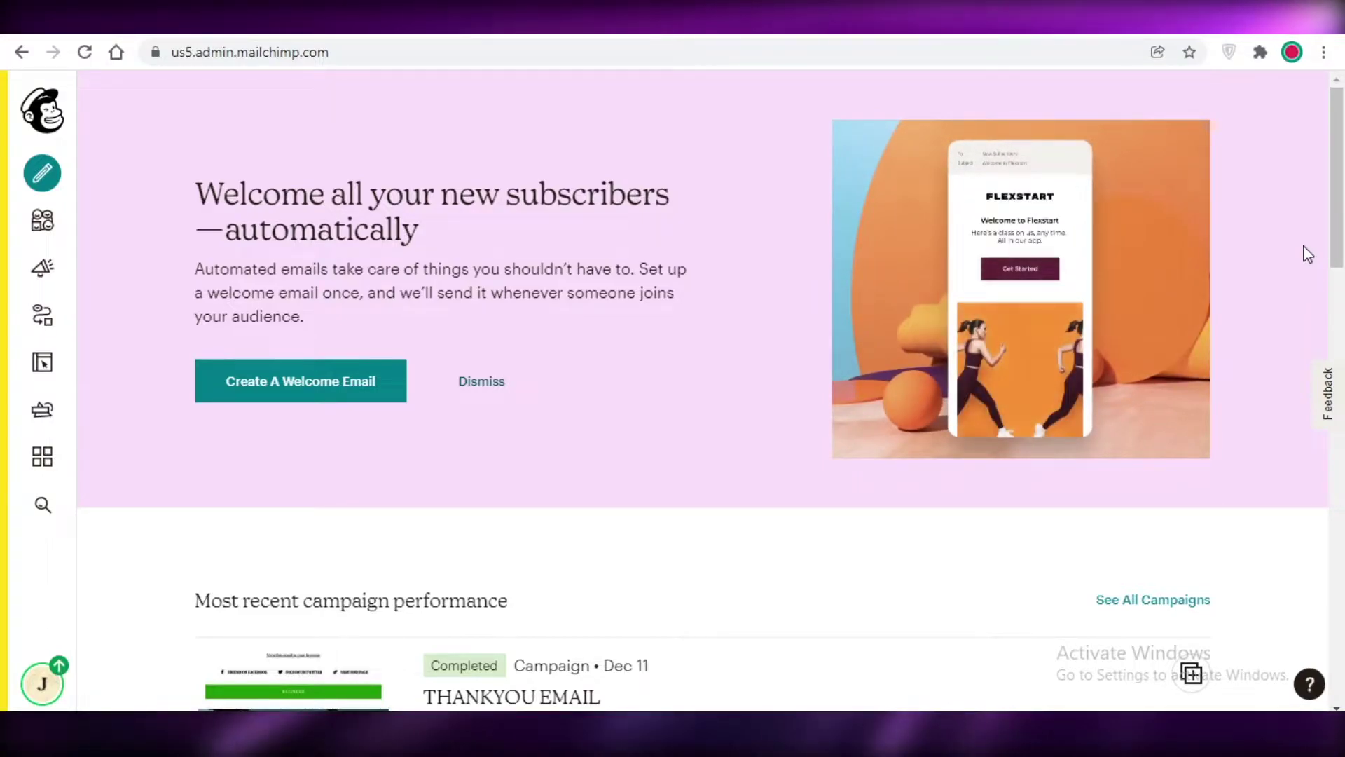
# Step: Scroll the dashboard and open Customer Journeys from the Automations icon in the sidebar
pyautogui.scroll(-15, 1308, 254)
pyautogui.scroll(-6, 1306, 259)
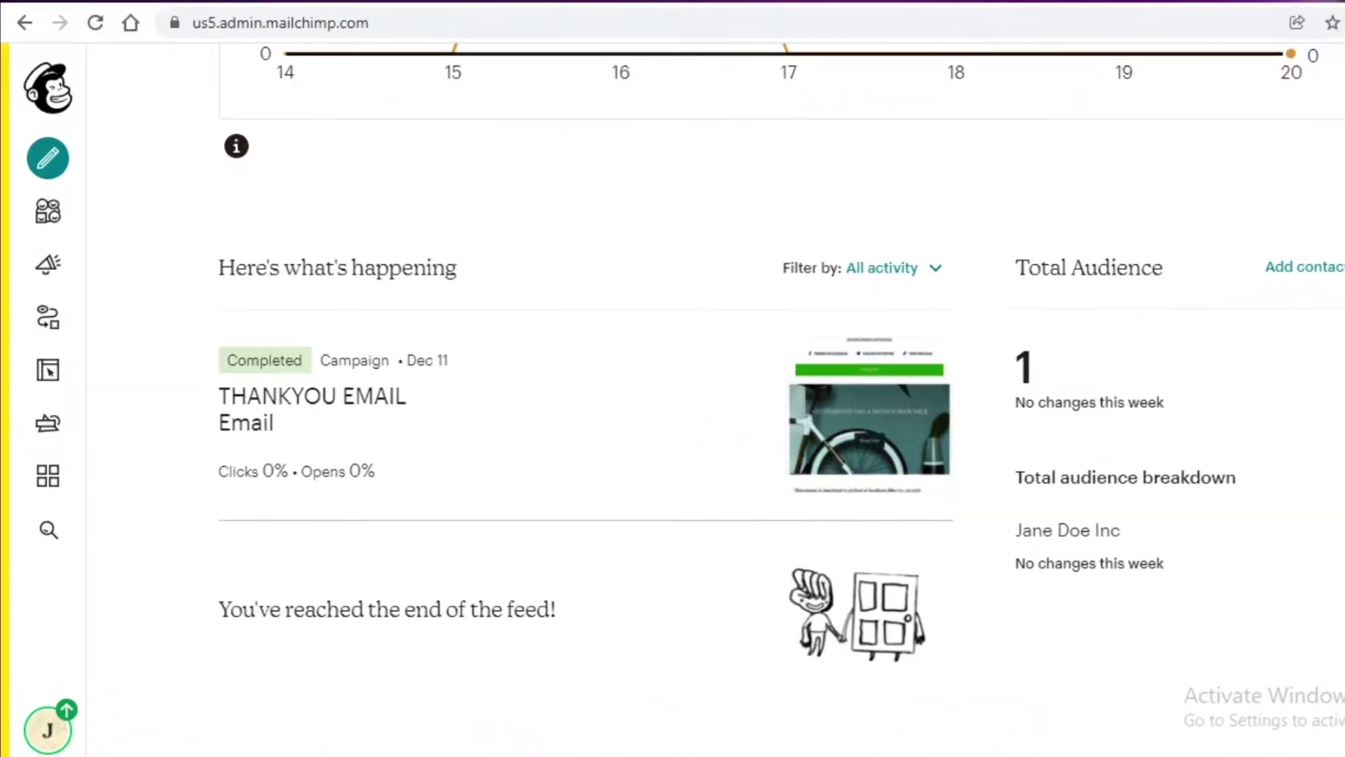
pyautogui.click(65, 336)
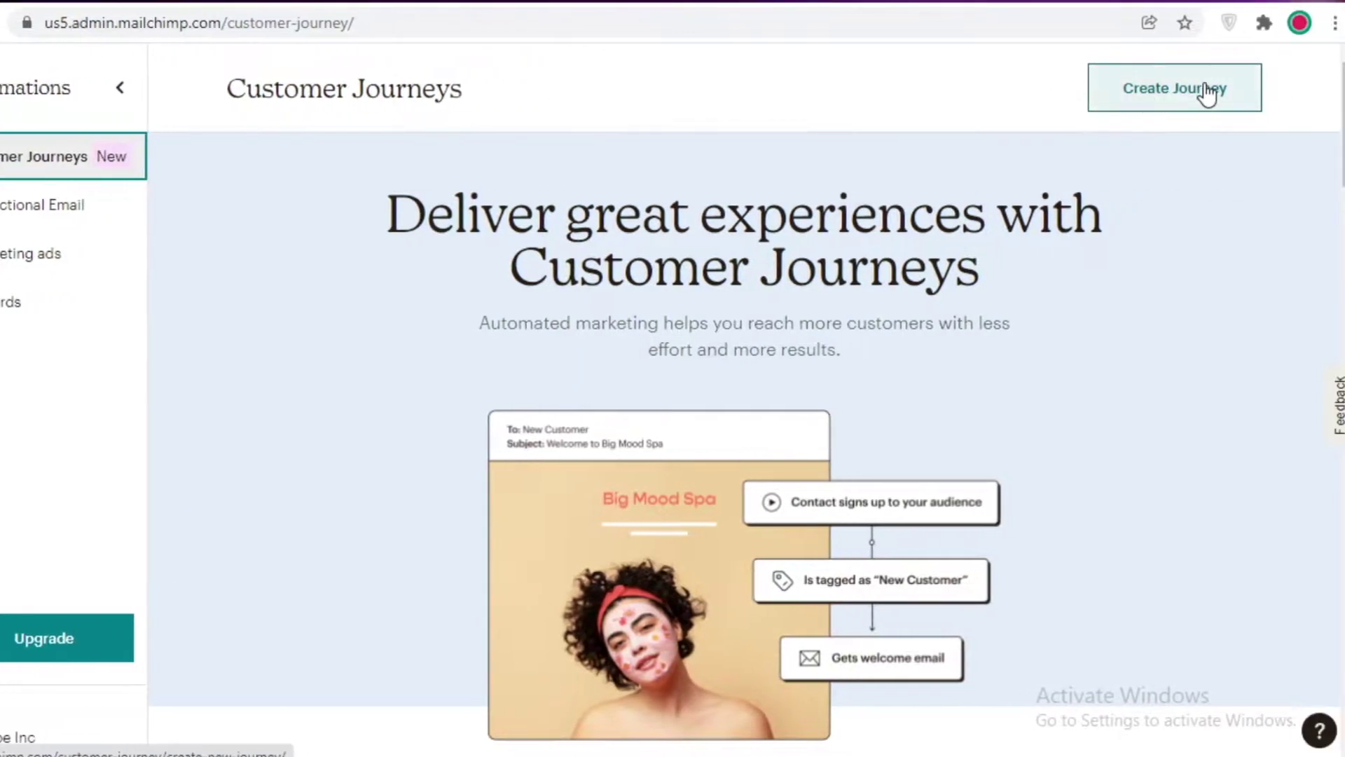
# Step: Create a new customer journey named 'Welcome Sample' and open its builder
pyautogui.click(1335, 90)
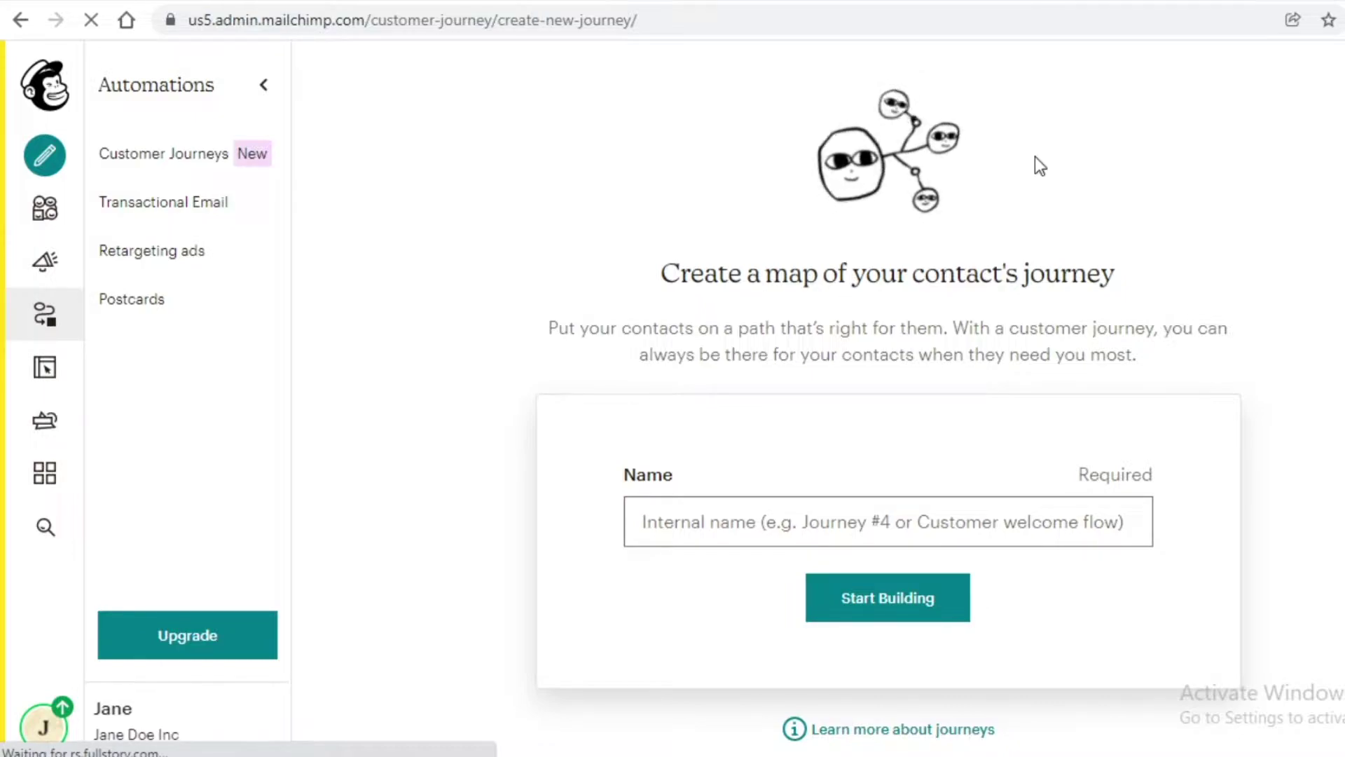
pyautogui.scroll(-1, 1142, 335)
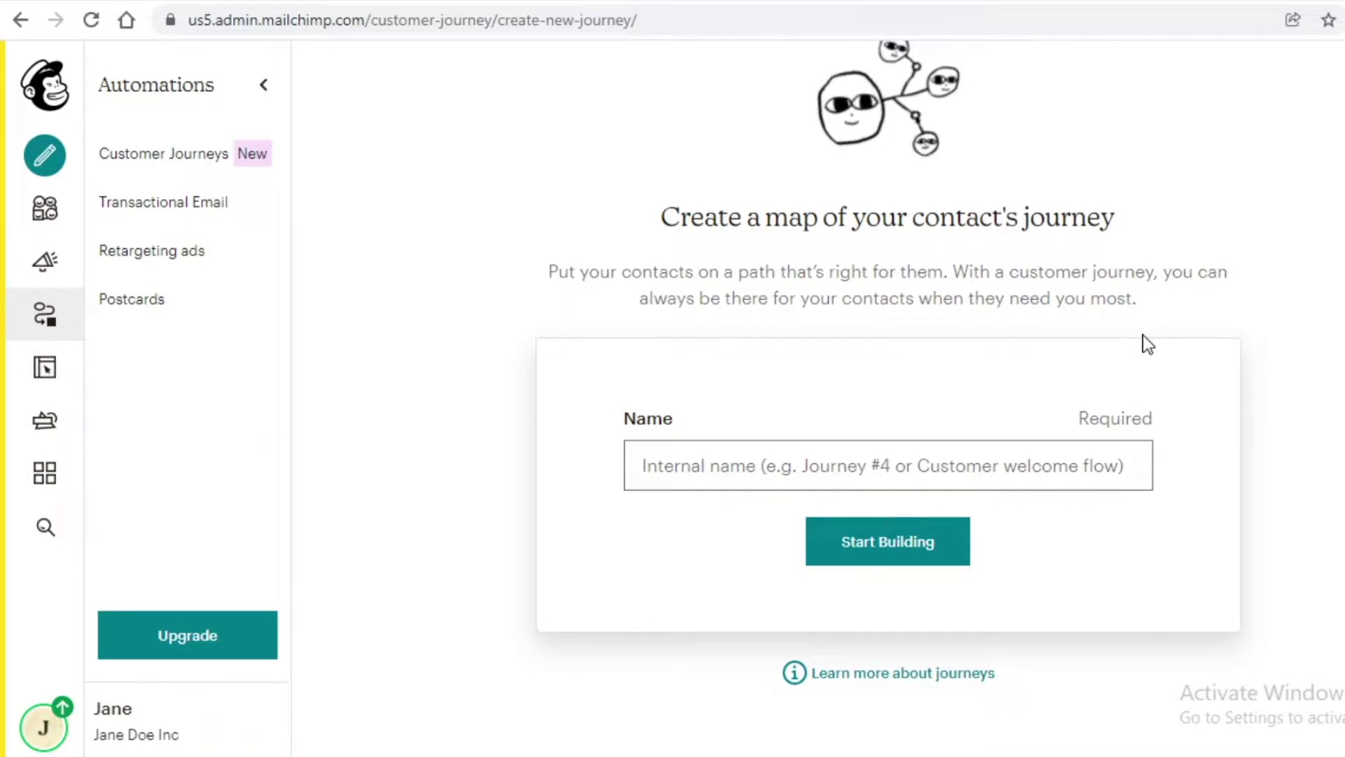
pyautogui.click(1003, 456)
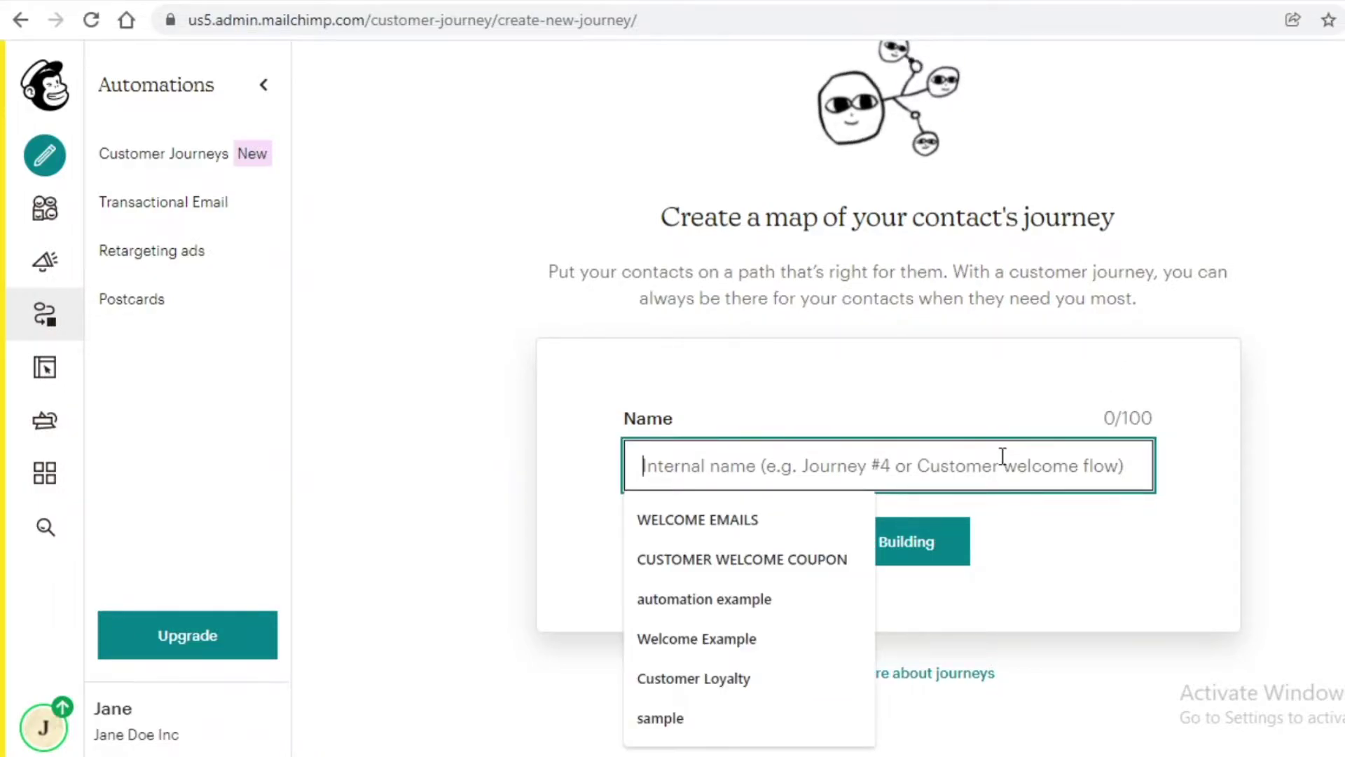
pyautogui.write('WElcome ')
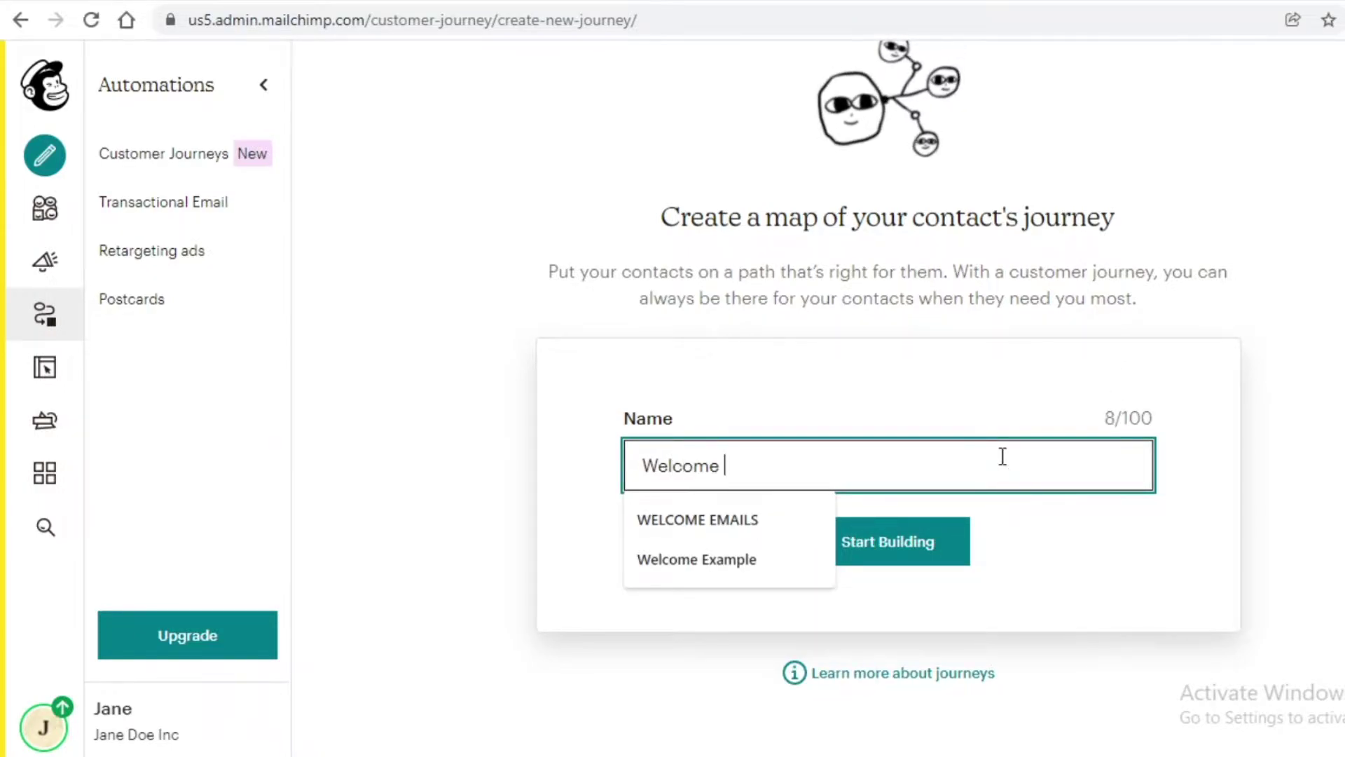
pyautogui.write('Sample')
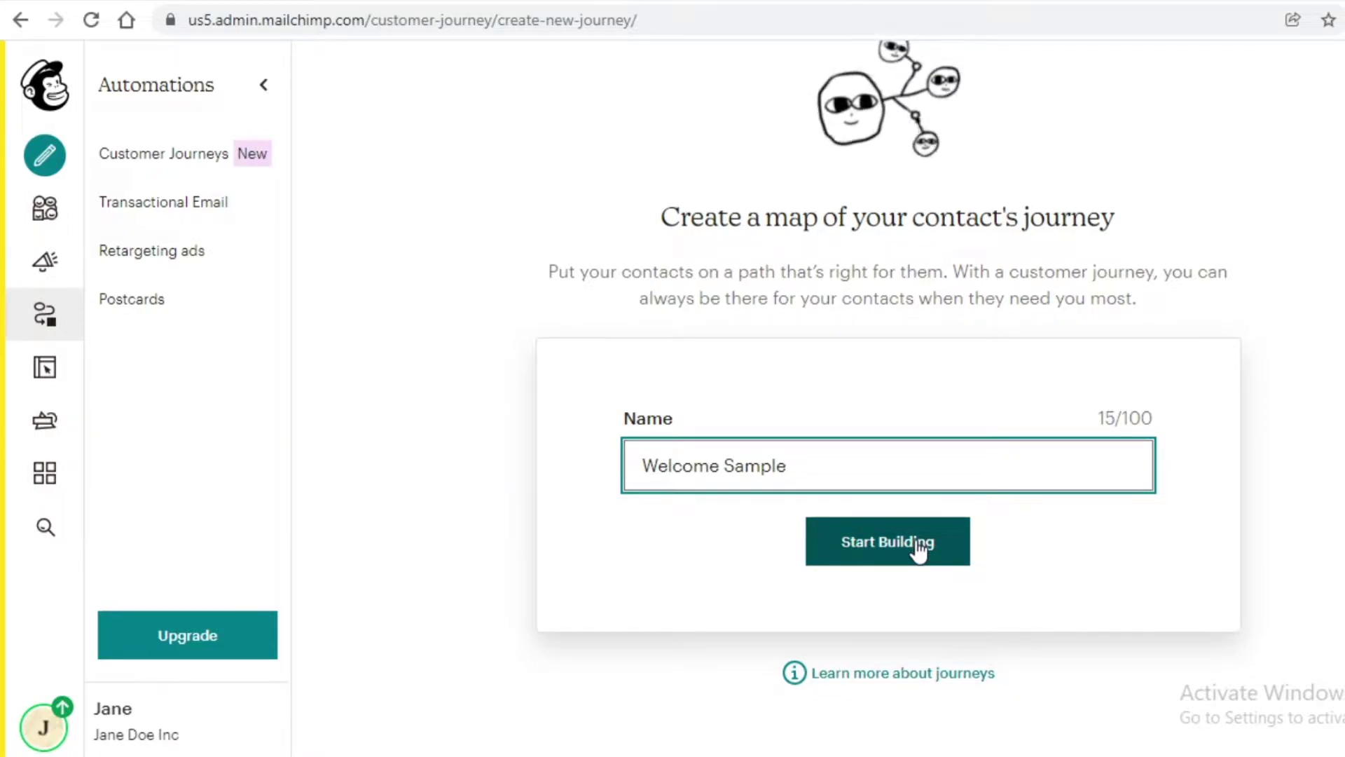
pyautogui.click(918, 552)
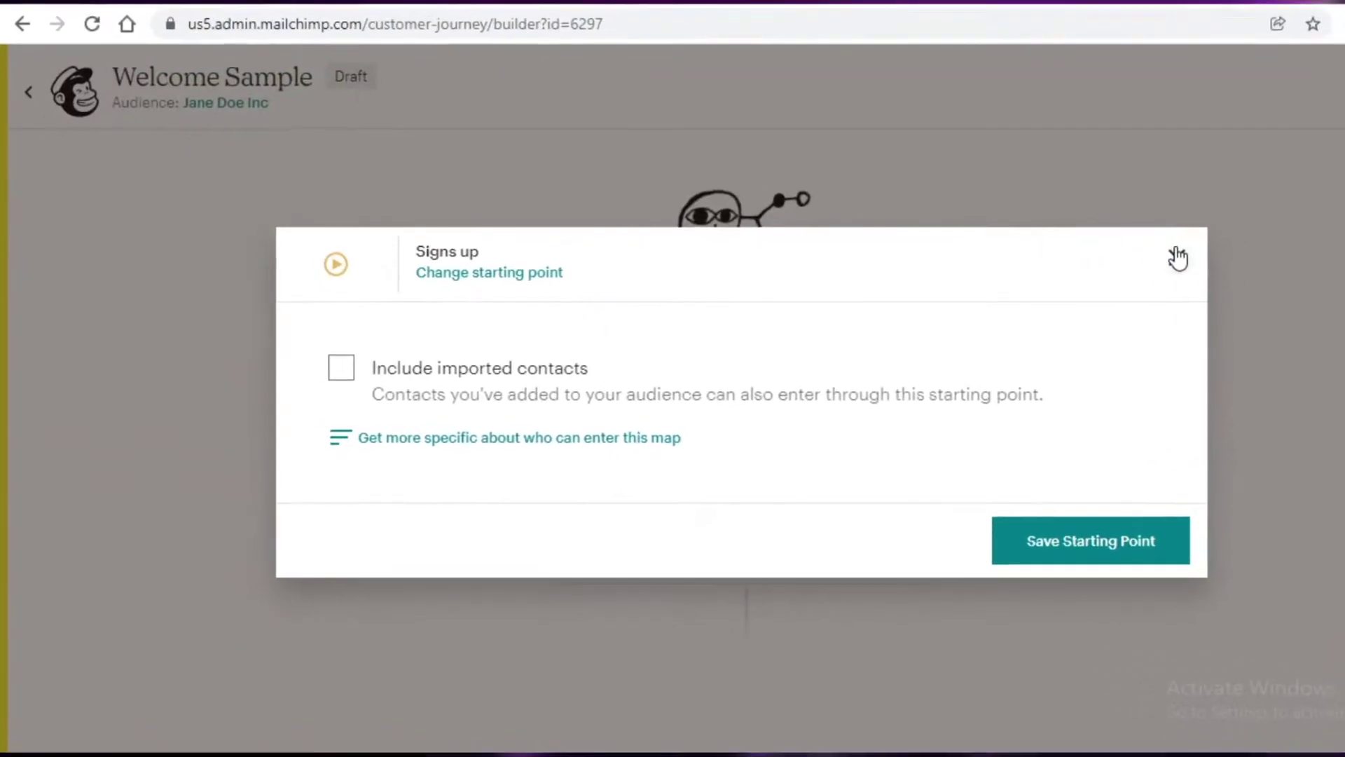
# Step: Set Contact Activity > Signs up as the journey's starting point and save it
pyautogui.click(1061, 267)
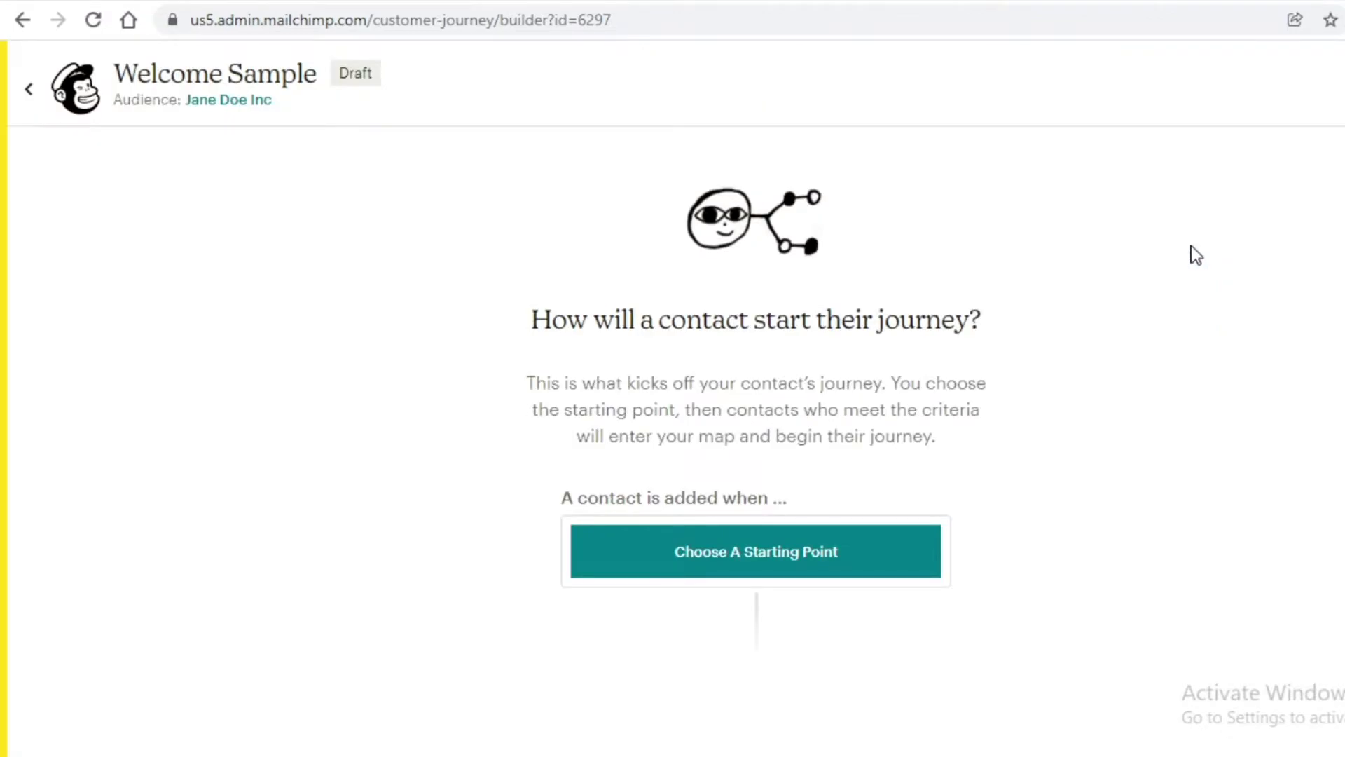
pyautogui.click(774, 565)
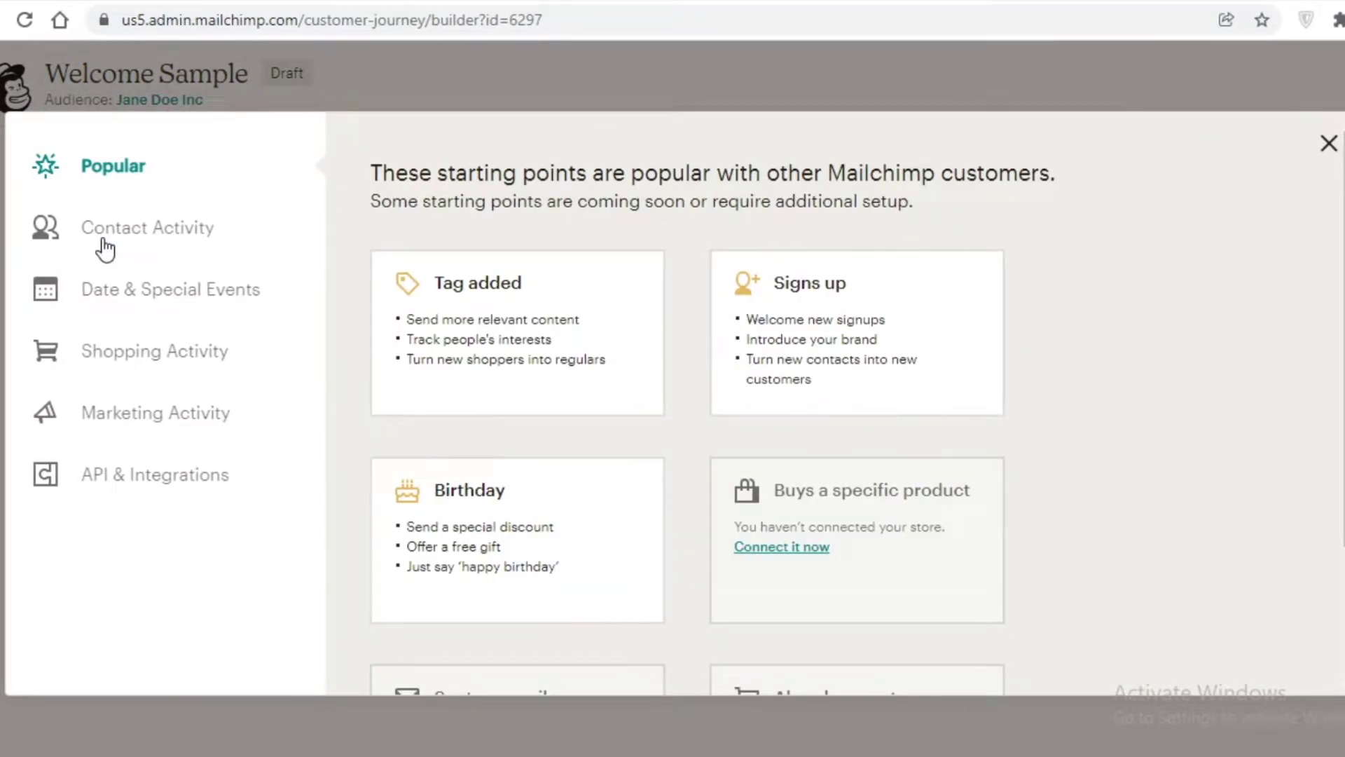
pyautogui.click(105, 241)
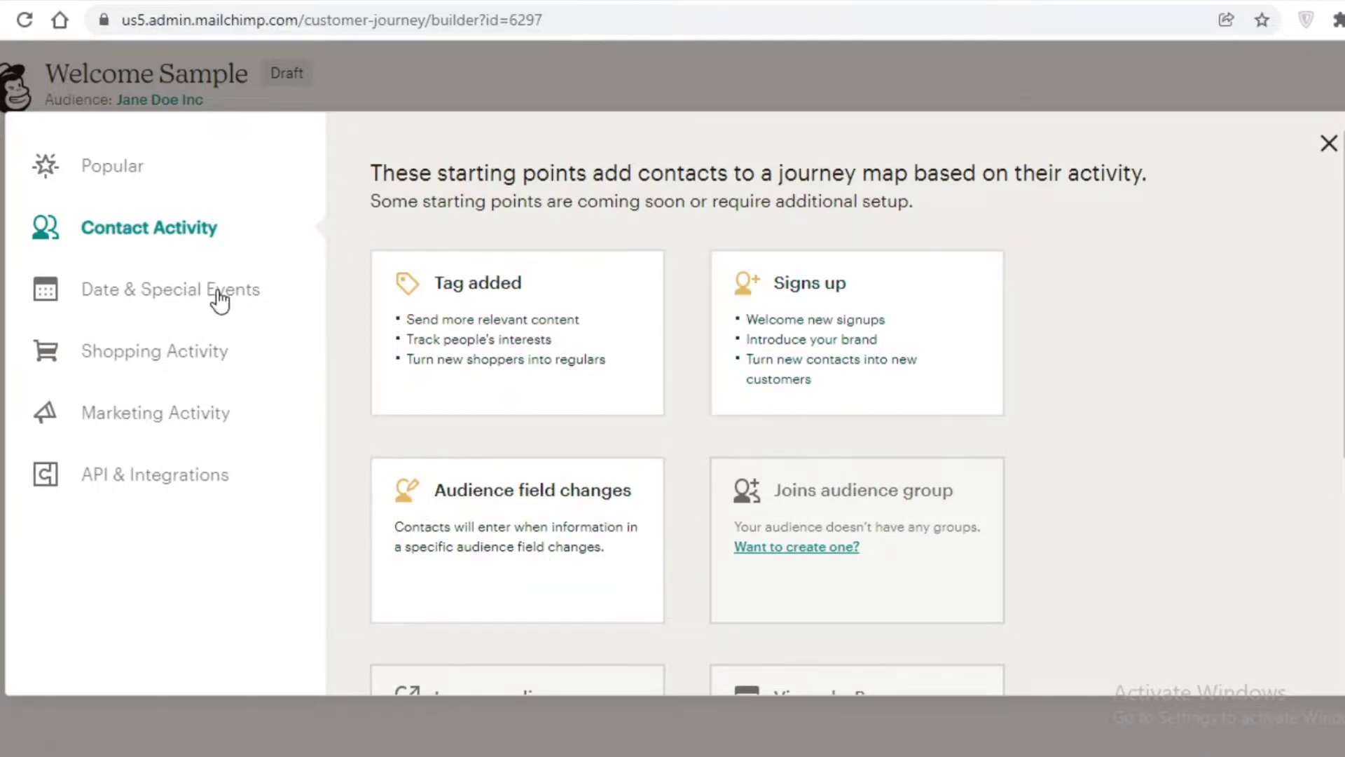
pyautogui.click(799, 295)
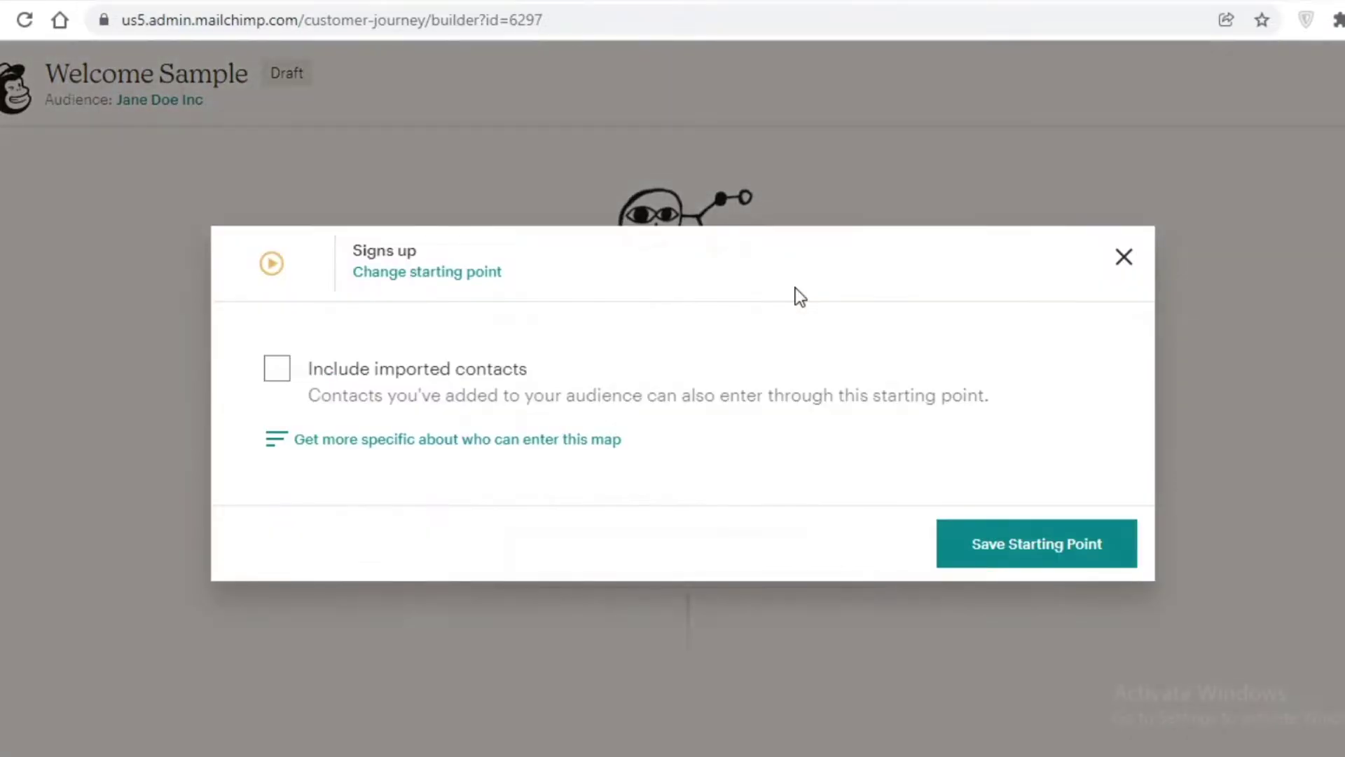
pyautogui.click(1117, 543)
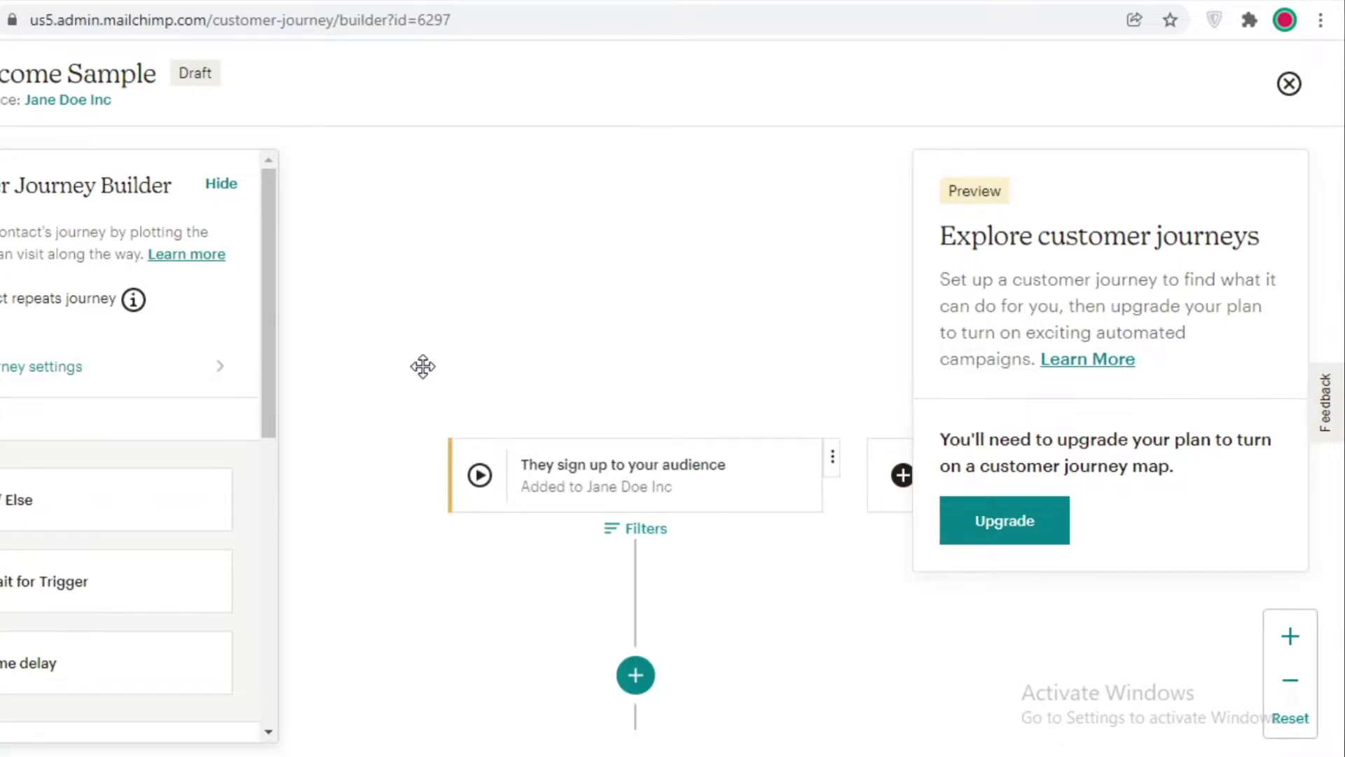
# Step: Add a Send email step directly below the Signs up starting point
pyautogui.scroll(-3, 152, 390)
pyautogui.scroll(1, 229, 449)
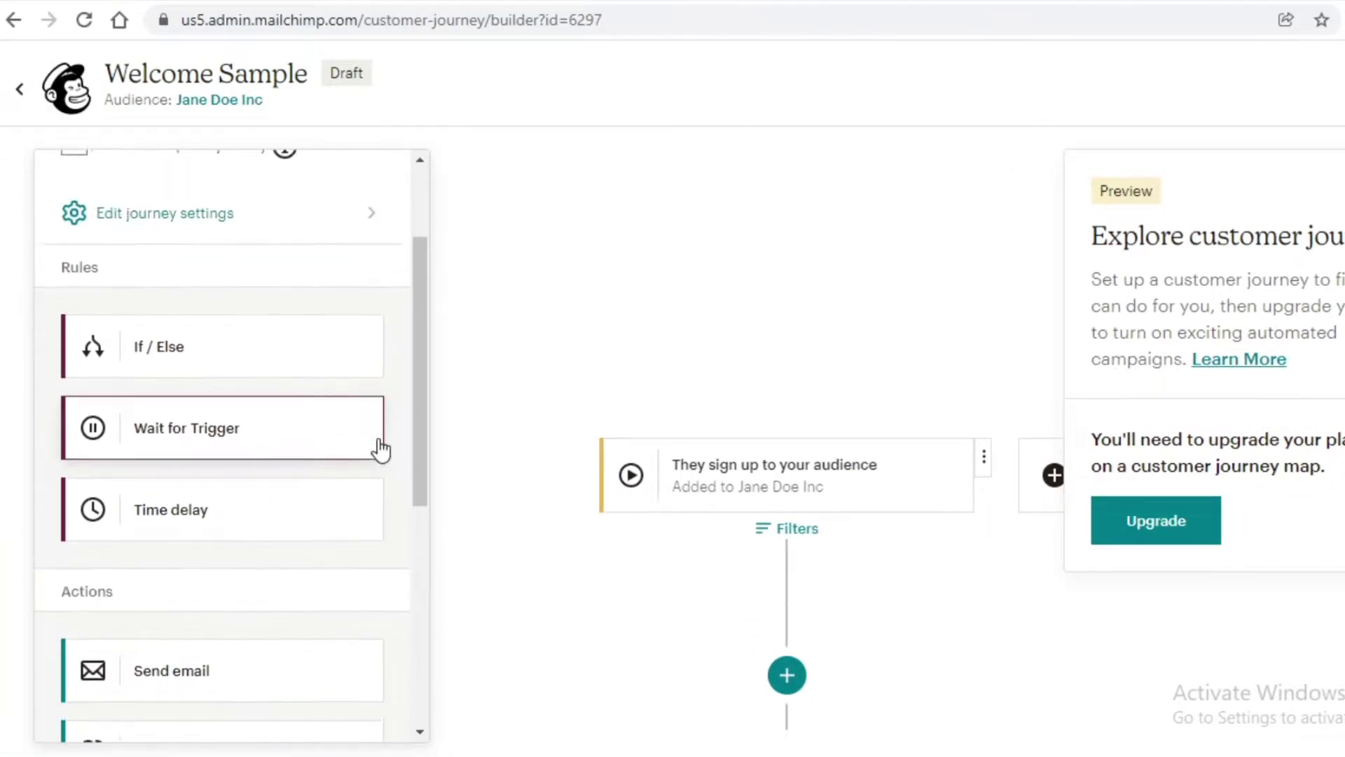
pyautogui.scroll(-4, 315, 427)
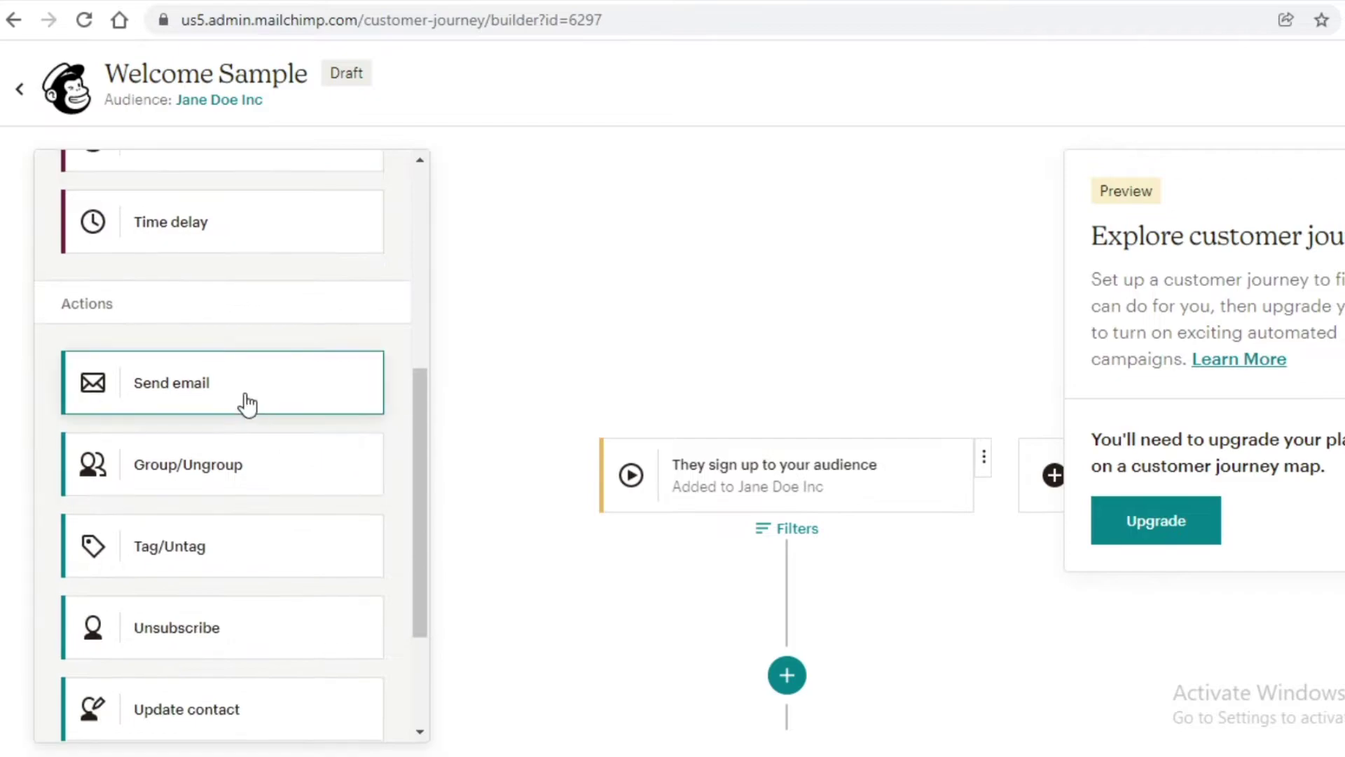
pyautogui.scroll(-3, 202, 392)
pyautogui.scroll(3, 280, 398)
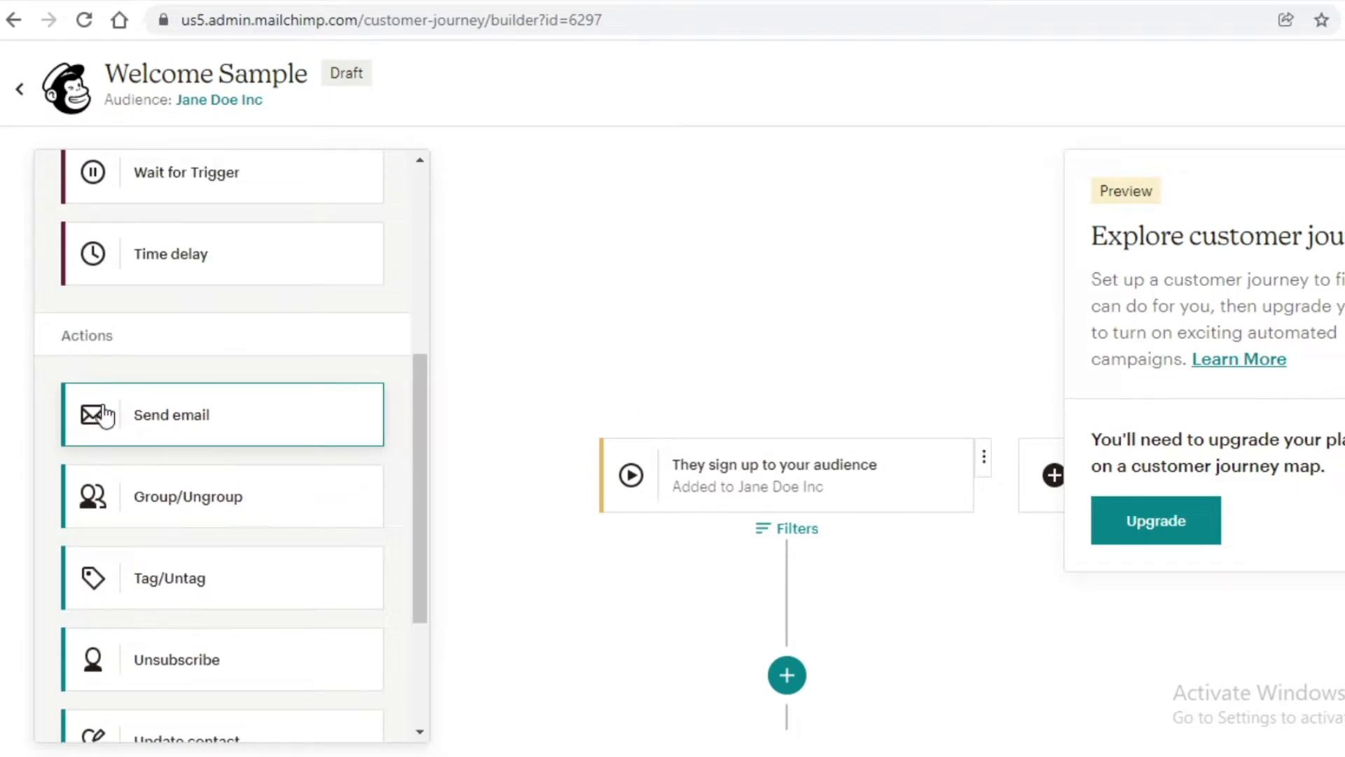
pyautogui.moveTo(105, 416); pyautogui.dragTo(393, 555)
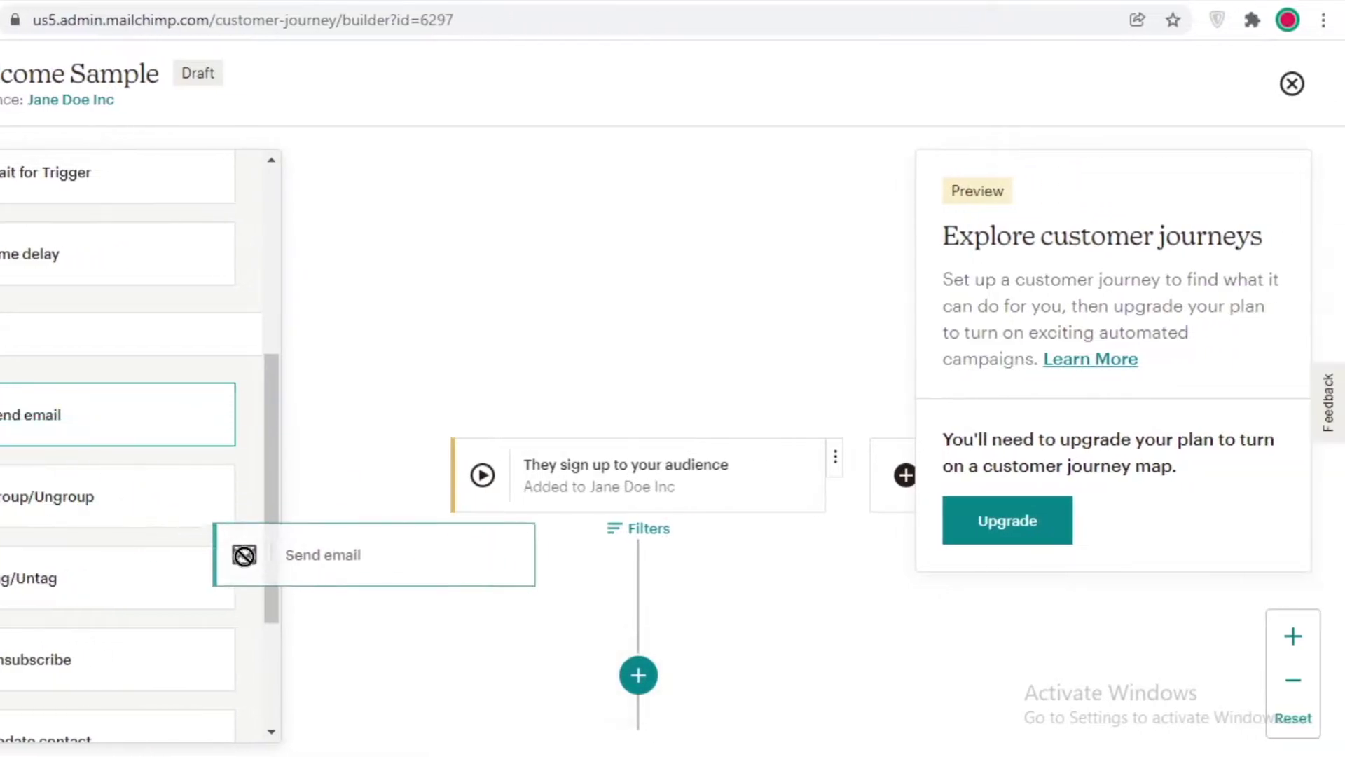
pyautogui.moveTo(244, 556); pyautogui.dragTo(643, 678)
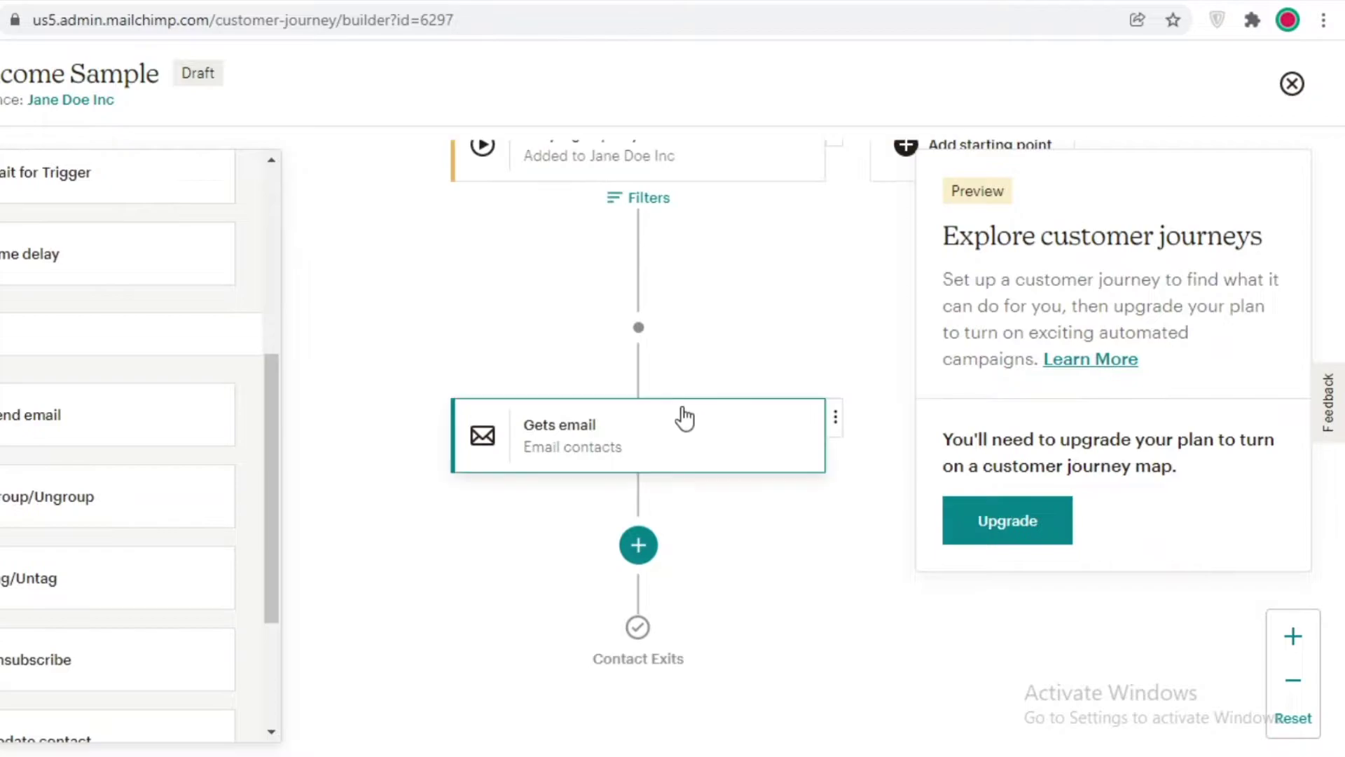
pyautogui.scroll(3, 411, 579)
pyautogui.scroll(-5, 606, 453)
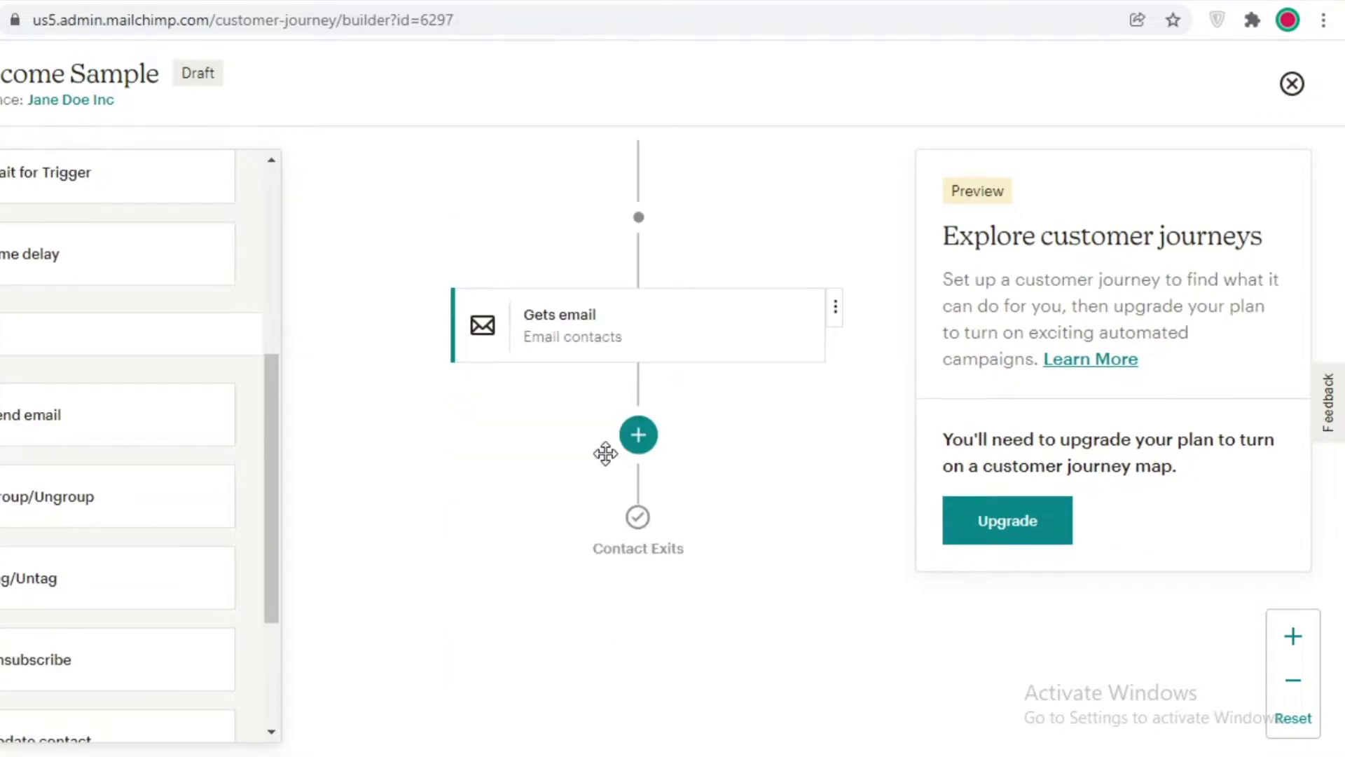
# Step: Open the Gets email step's settings and view the template picker, then return to the builder
pyautogui.click(673, 354)
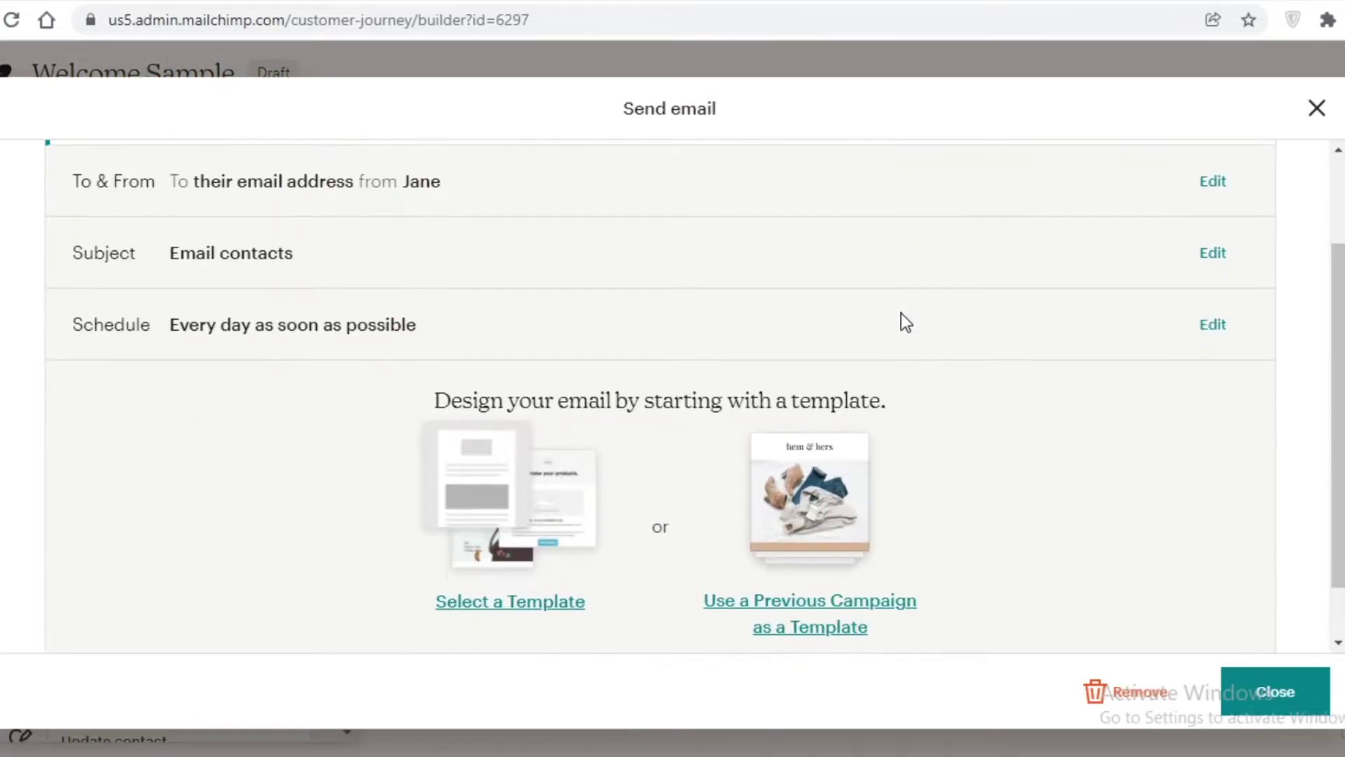
pyautogui.scroll(-1, 901, 313)
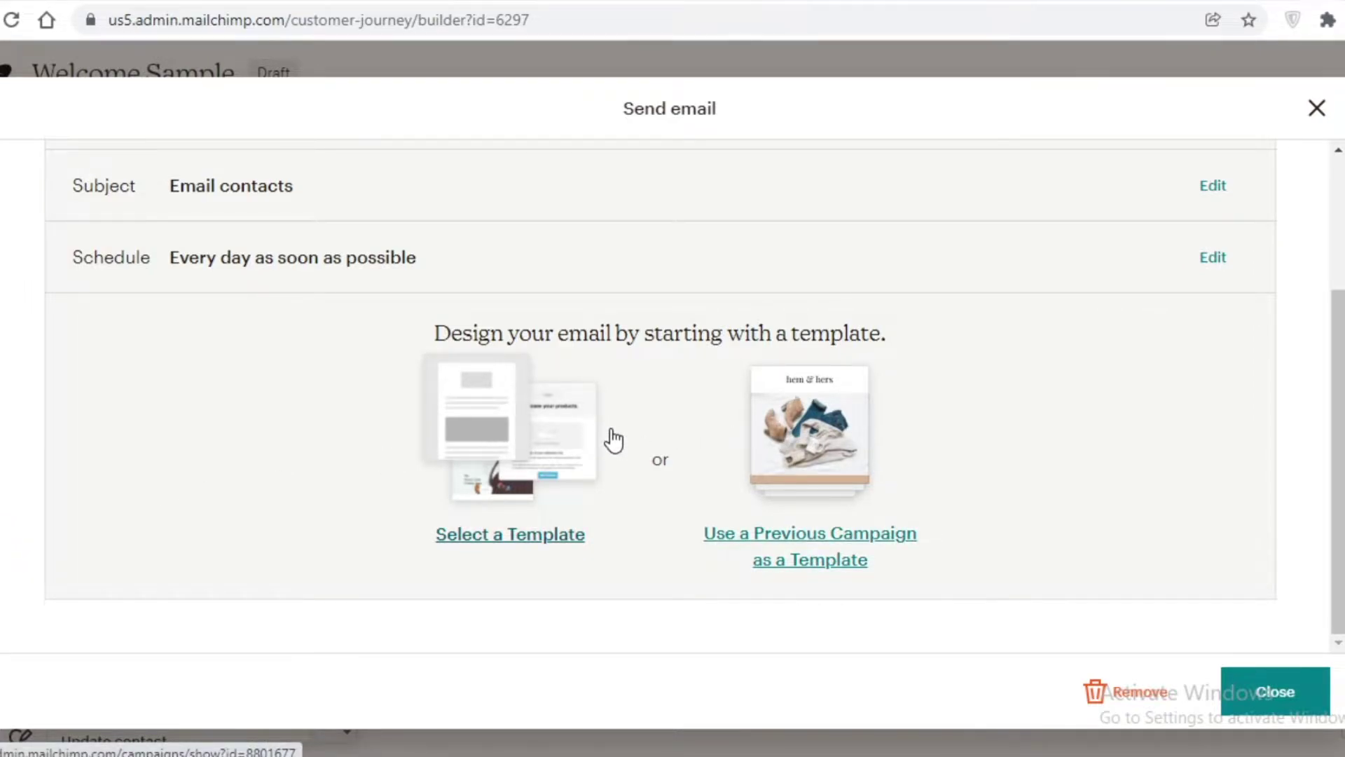
pyautogui.scroll(3, 614, 440)
pyautogui.scroll(-3, 597, 451)
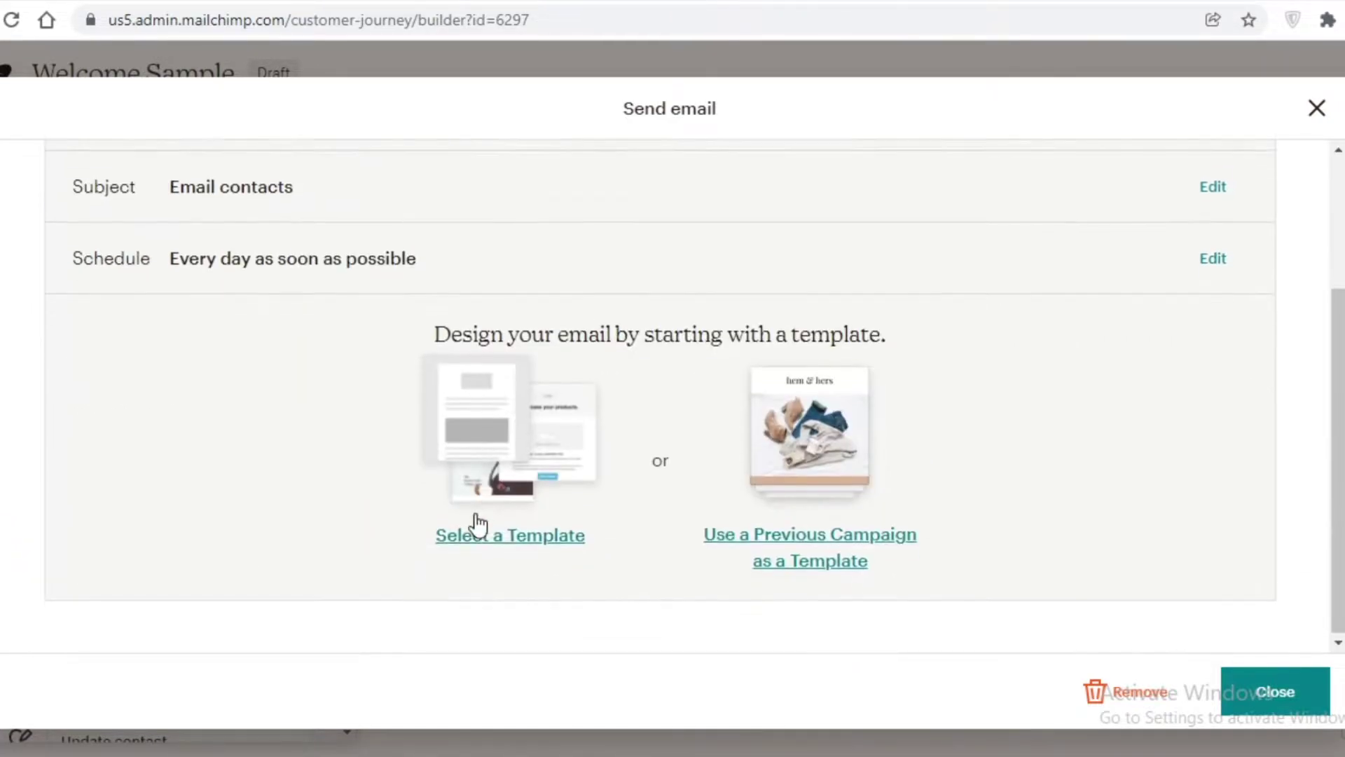
pyautogui.click(527, 536)
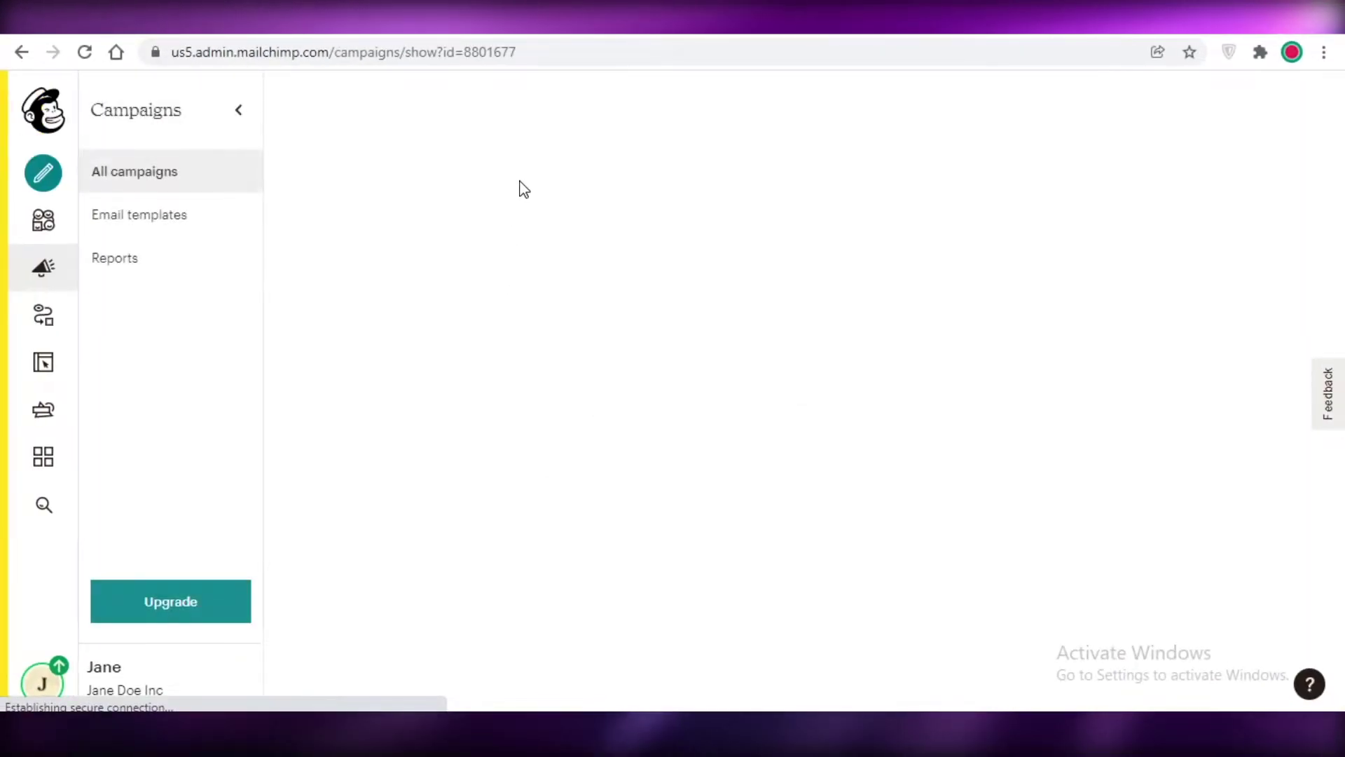
pyautogui.click(21, 55)
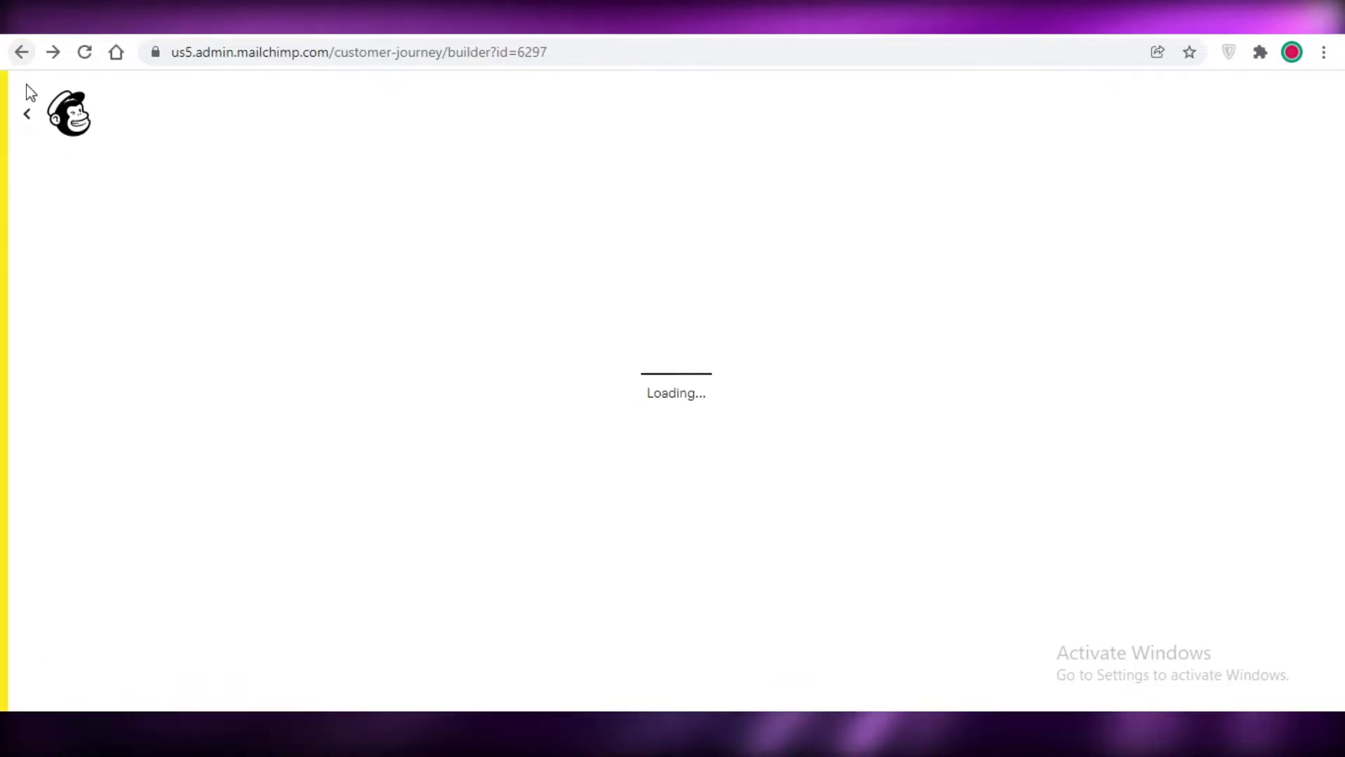
pyautogui.scroll(-4, 373, 336)
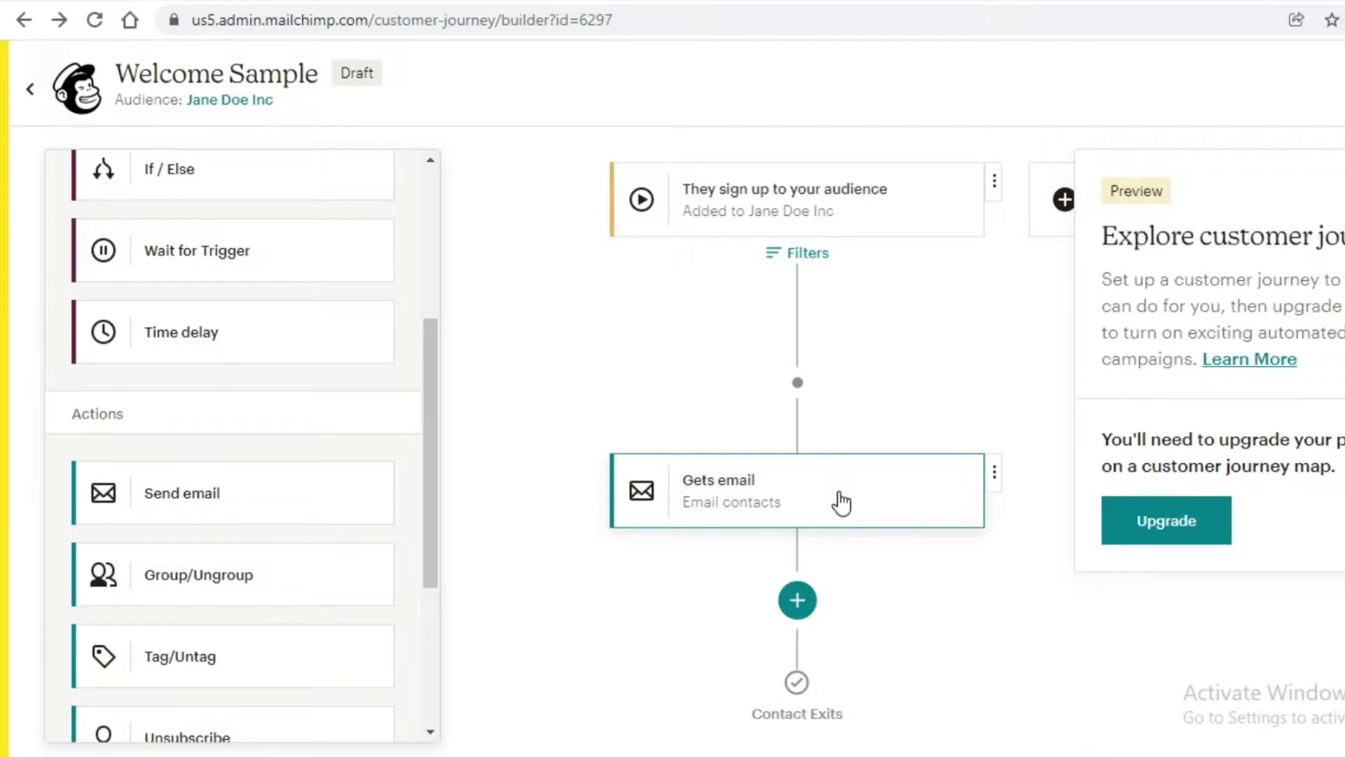
# Step: Add an If / Else rule below the Gets email step
pyautogui.click(841, 502)
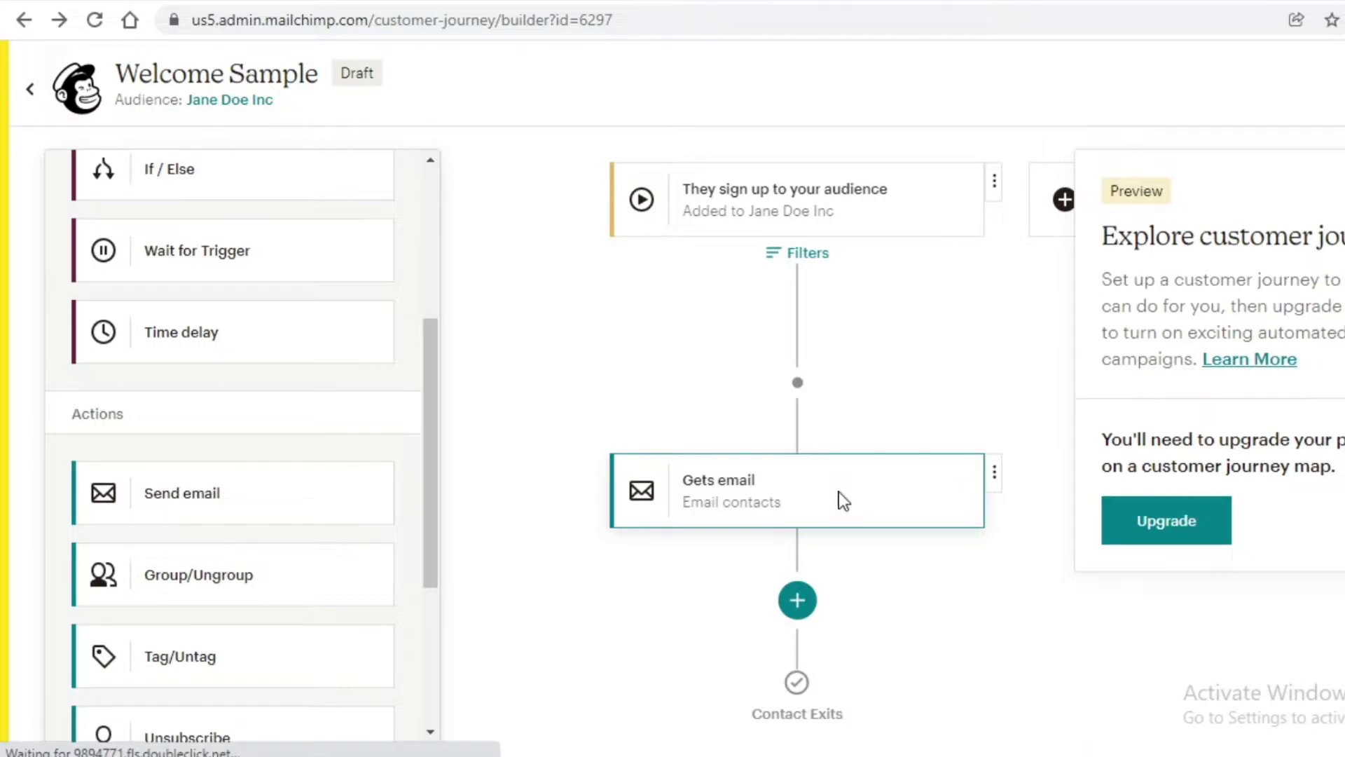
pyautogui.scroll(-5, 817, 547)
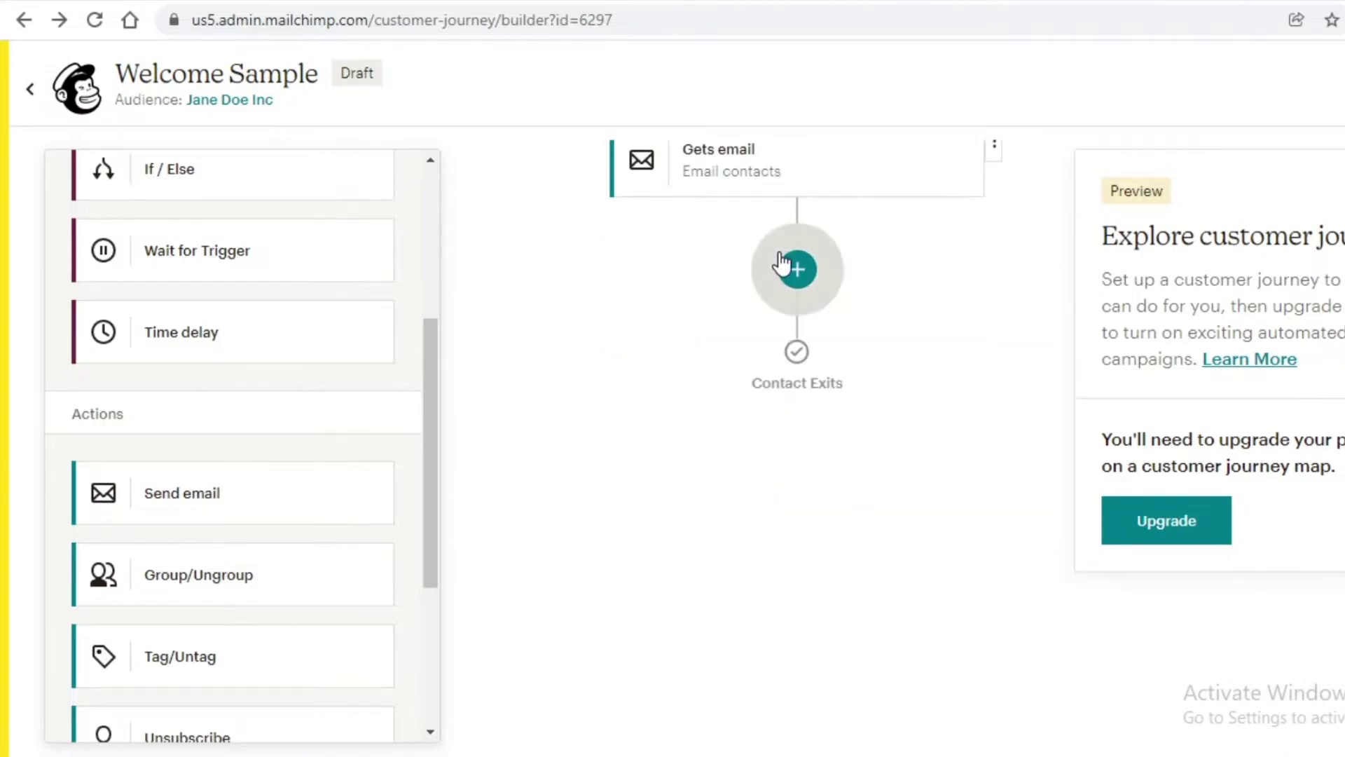
pyautogui.scroll(2, 697, 291)
pyautogui.click(79, 499)
pyautogui.scroll(-2, 291, 409)
pyautogui.scroll(4, 297, 410)
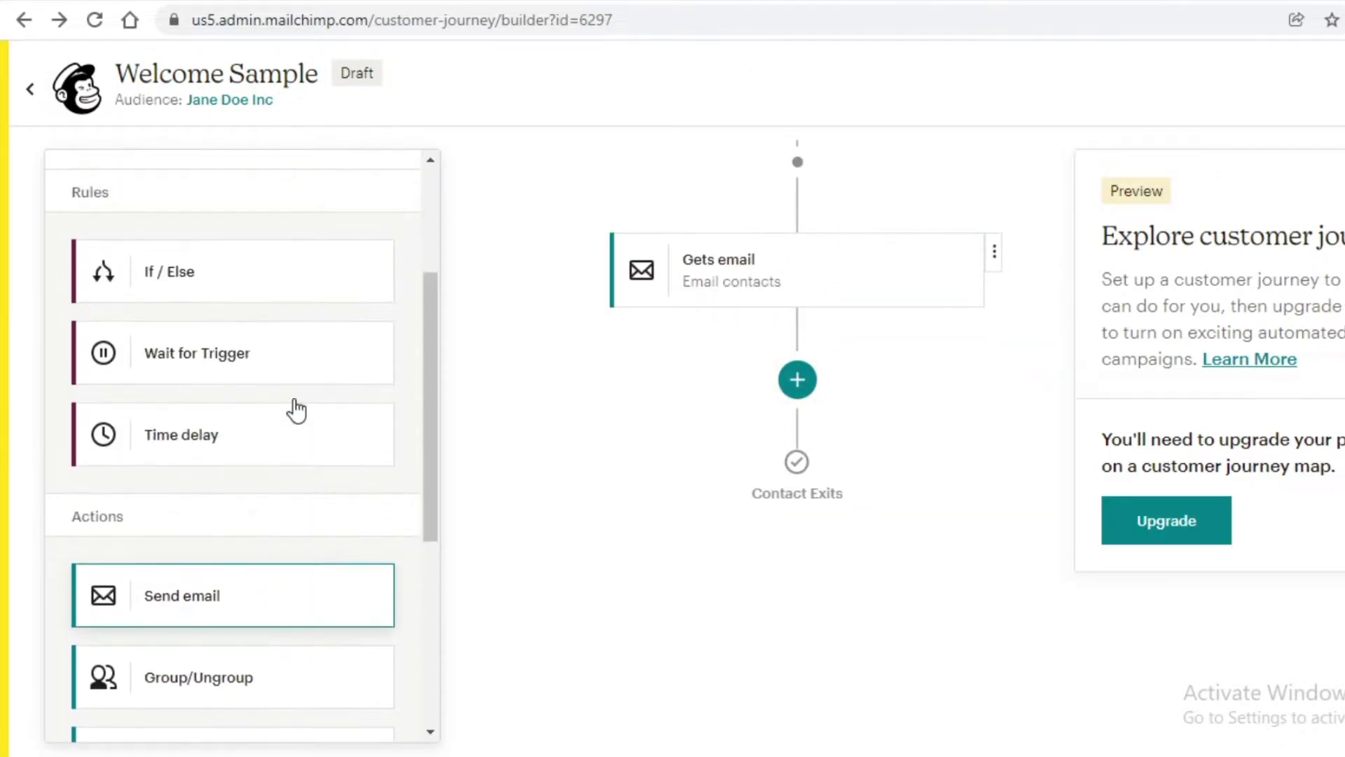
pyautogui.scroll(-1, 174, 322)
pyautogui.scroll(1, 168, 273)
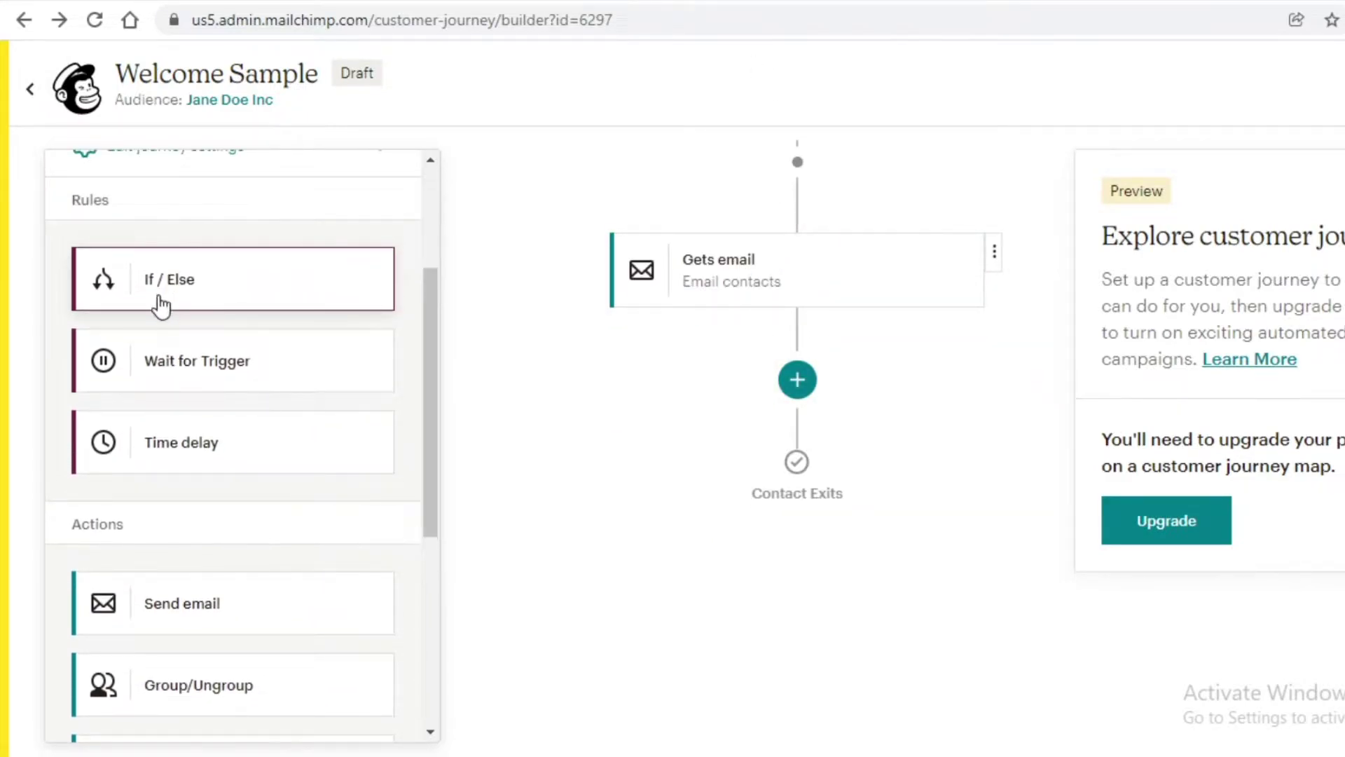
pyautogui.moveTo(157, 323); pyautogui.dragTo(787, 391)
pyautogui.scroll(3, 49, 318)
pyautogui.moveTo(123, 500); pyautogui.dragTo(800, 379)
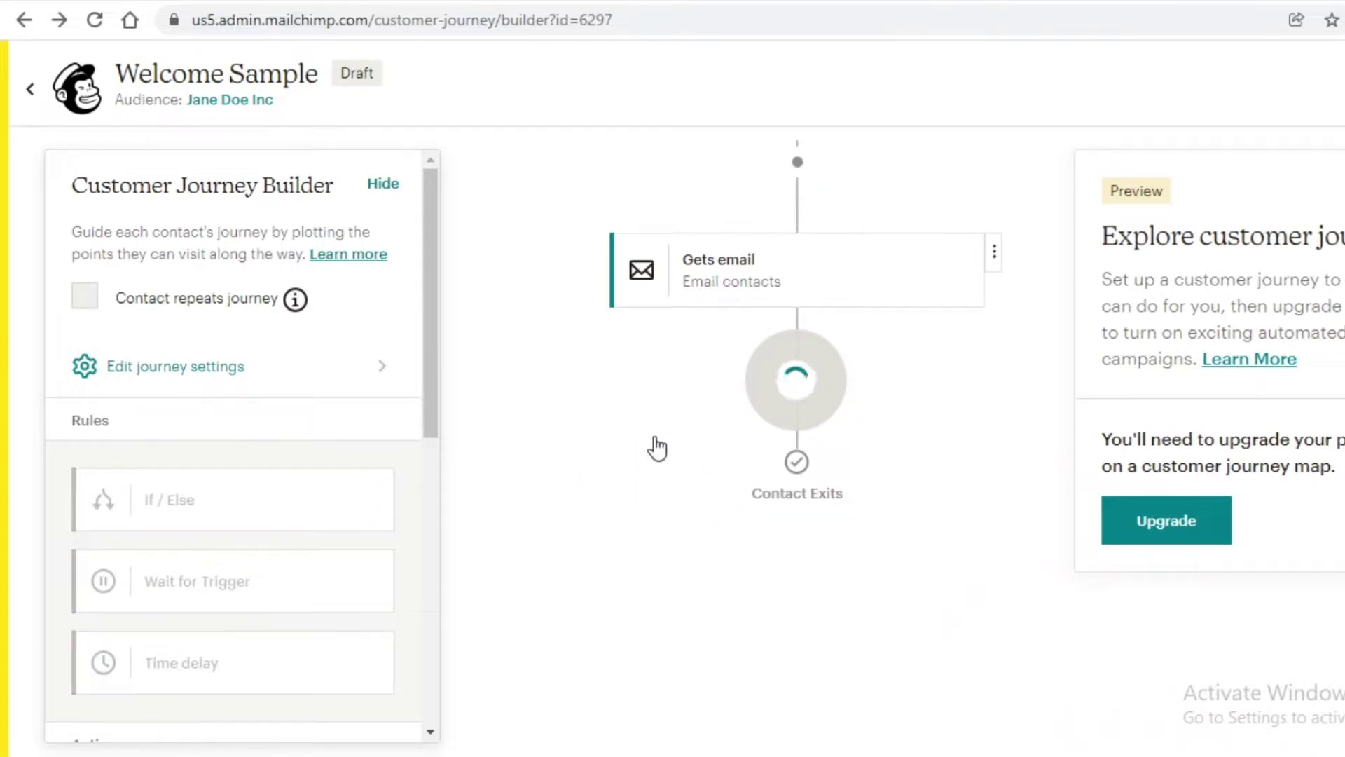
# Step: Set the If/Else to match any: Campaign activity did not open All Campaigns within 3 months, and save
pyautogui.click(886, 496)
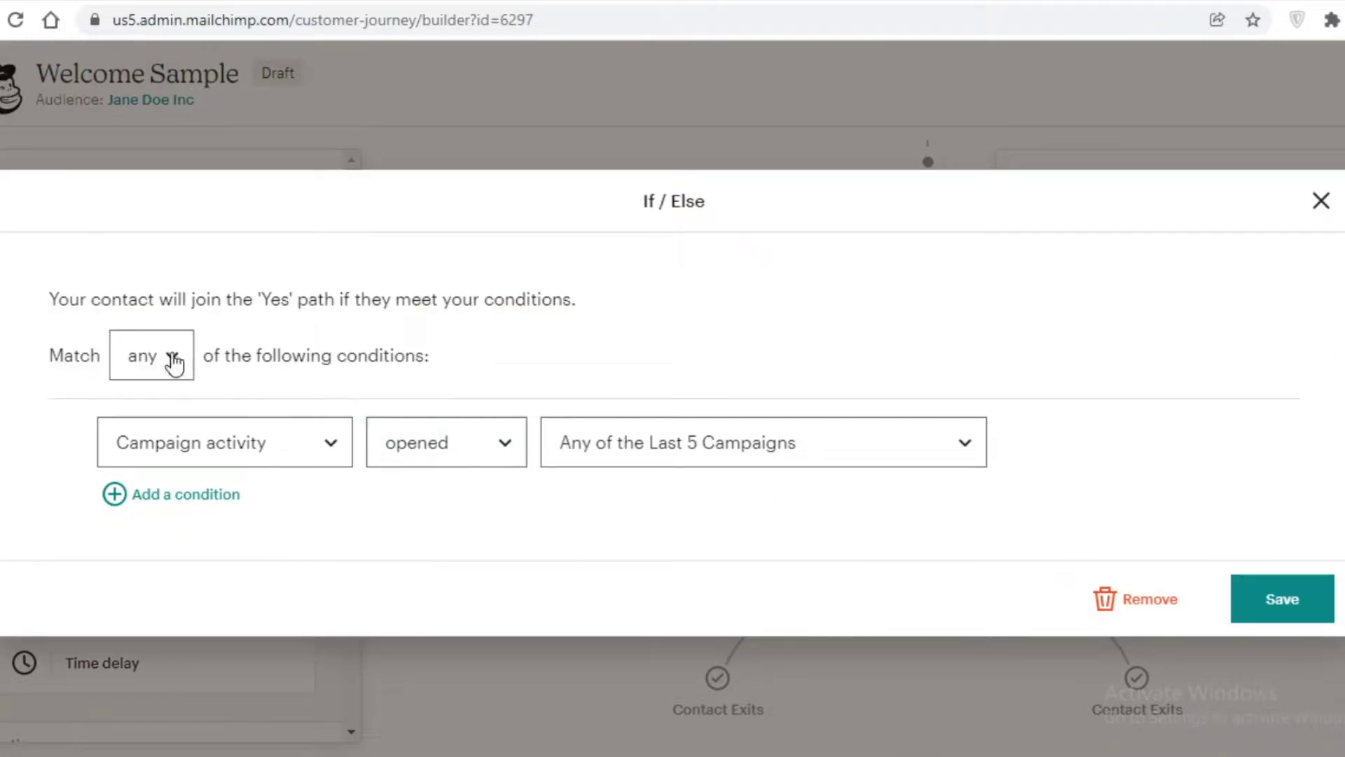
pyautogui.click(175, 362)
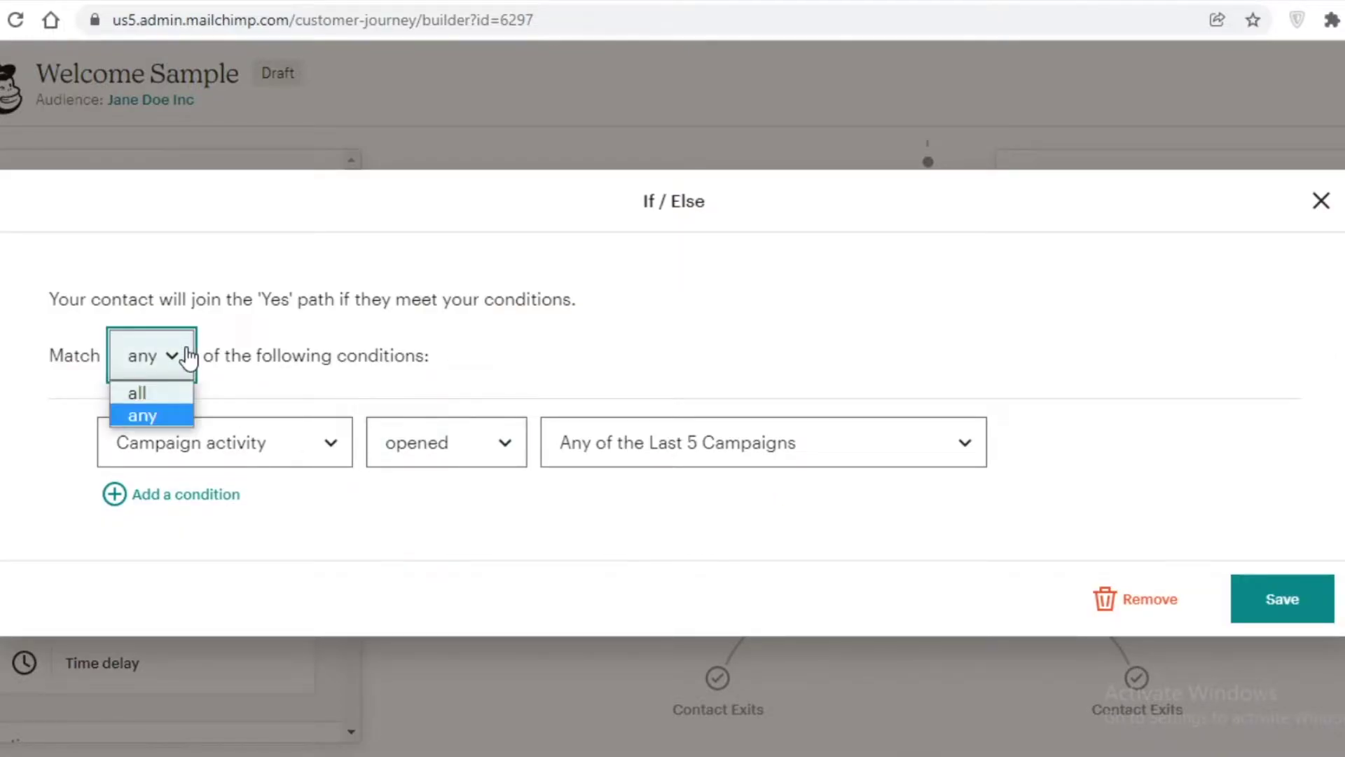
pyautogui.click(182, 357)
pyautogui.click(180, 366)
pyautogui.click(182, 415)
pyautogui.click(187, 444)
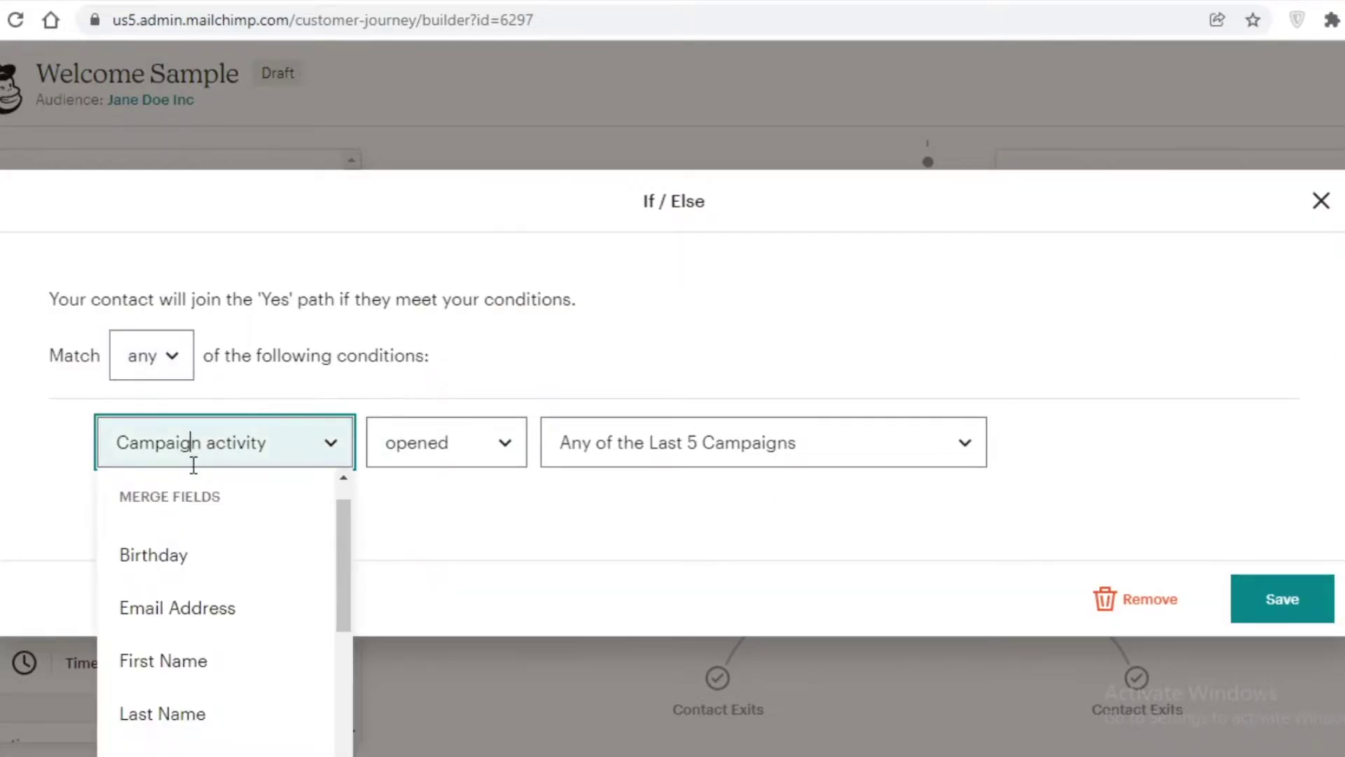
pyautogui.scroll(-6, 315, 560)
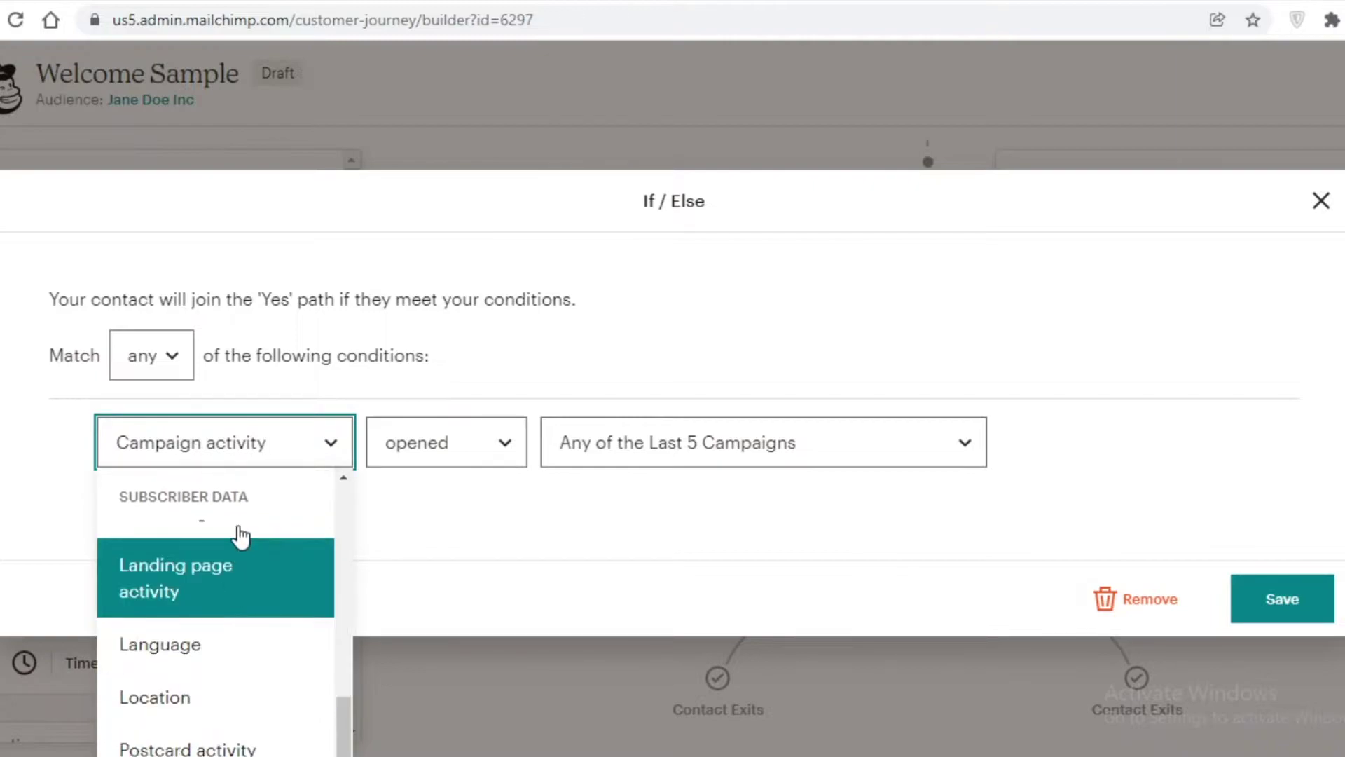
pyautogui.click(319, 438)
pyautogui.click(321, 444)
pyautogui.click(472, 355)
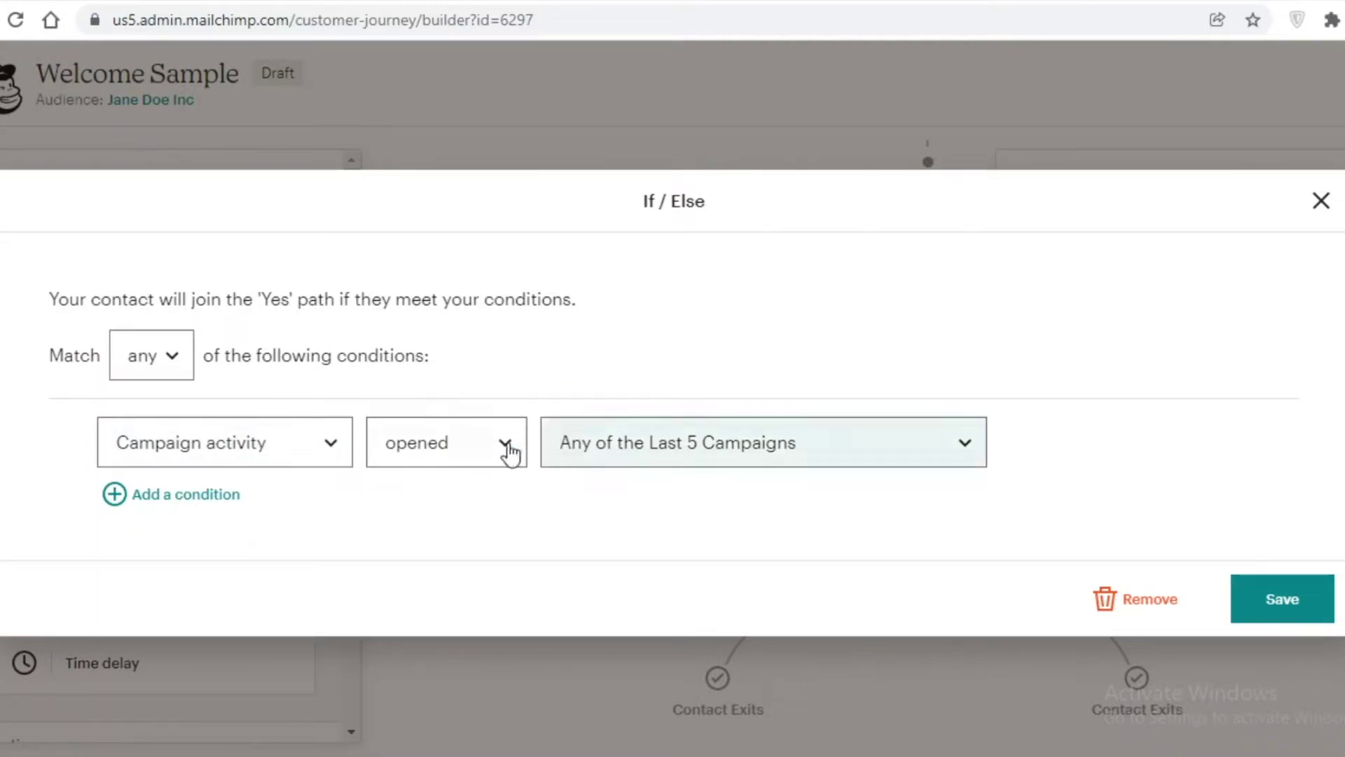
pyautogui.click(501, 448)
pyautogui.click(469, 549)
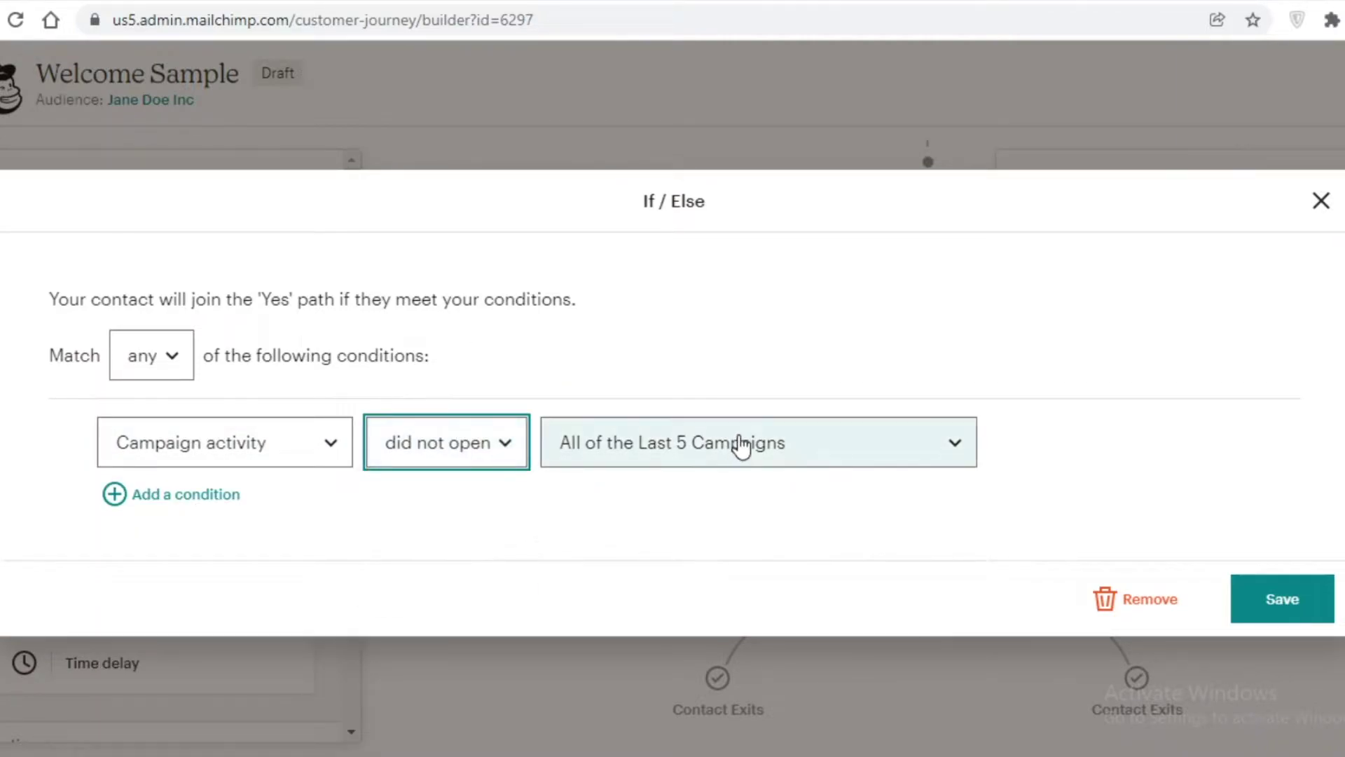
pyautogui.click(738, 444)
pyautogui.click(800, 116)
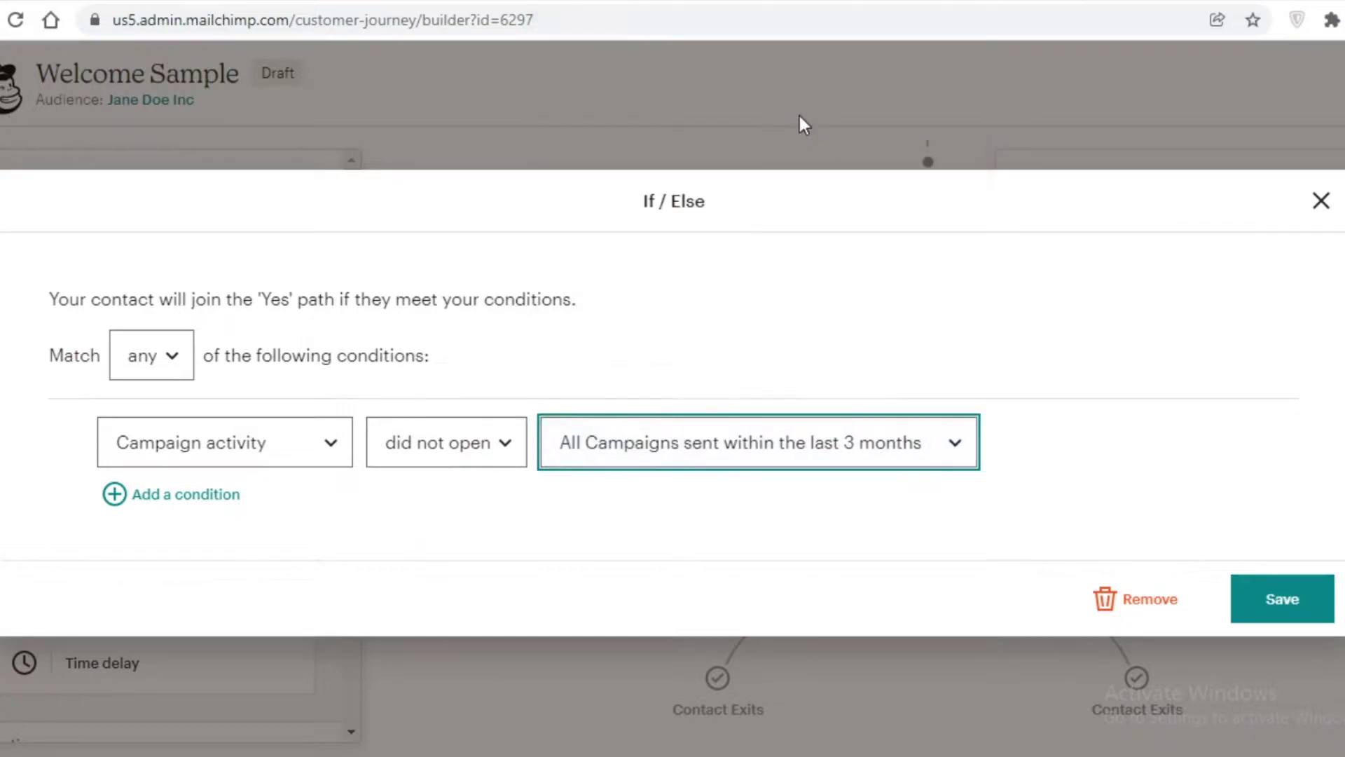
pyautogui.click(1298, 617)
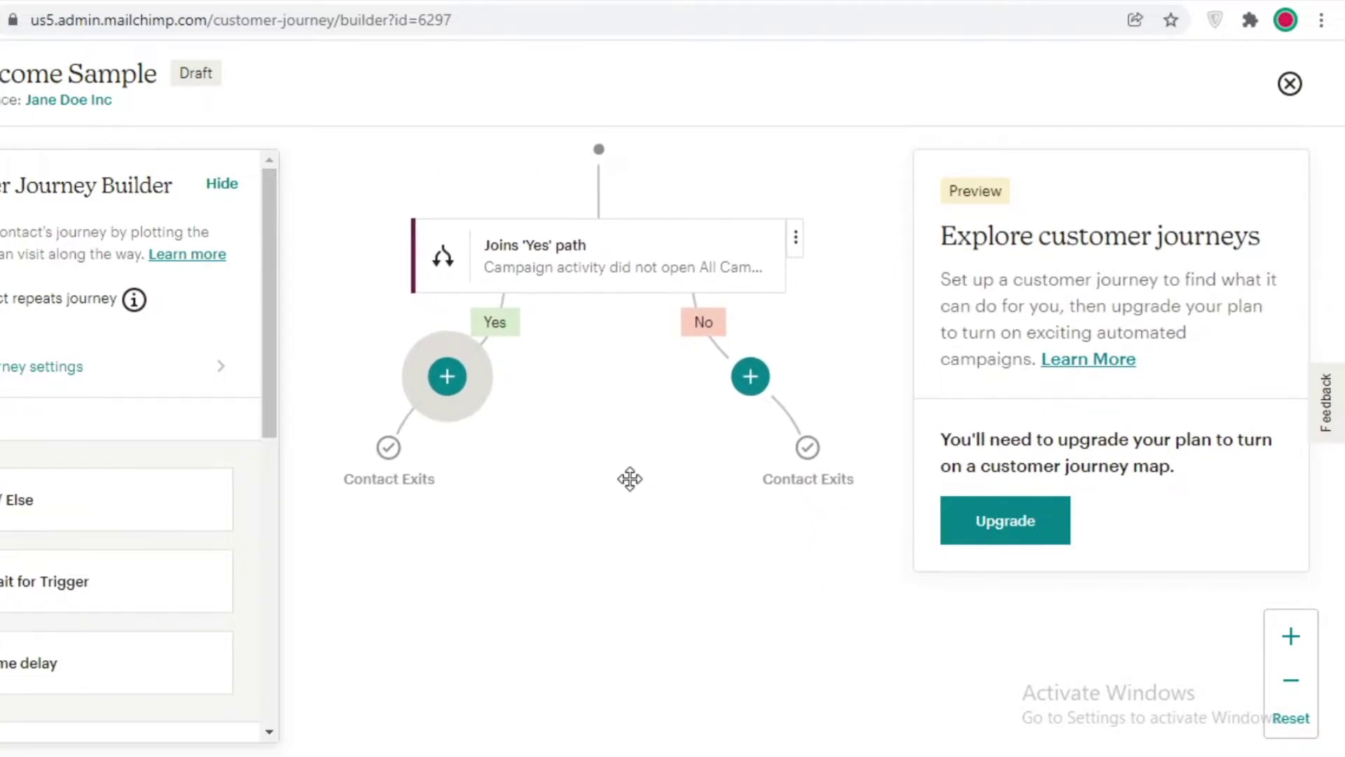
# Step: Place a 1-week Time Delay on the Yes branch and a Send email step after it
pyautogui.scroll(-3, 226, 594)
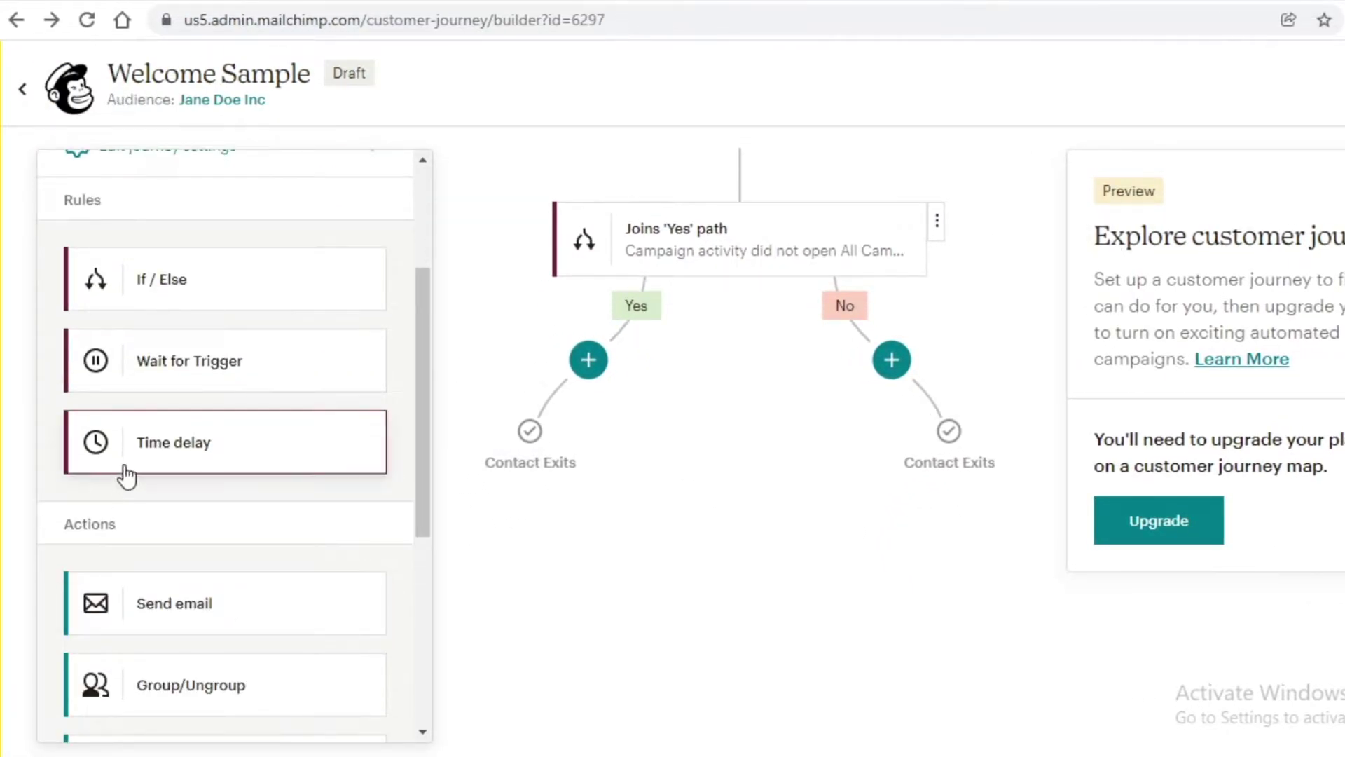
pyautogui.moveTo(123, 472); pyautogui.dragTo(588, 362)
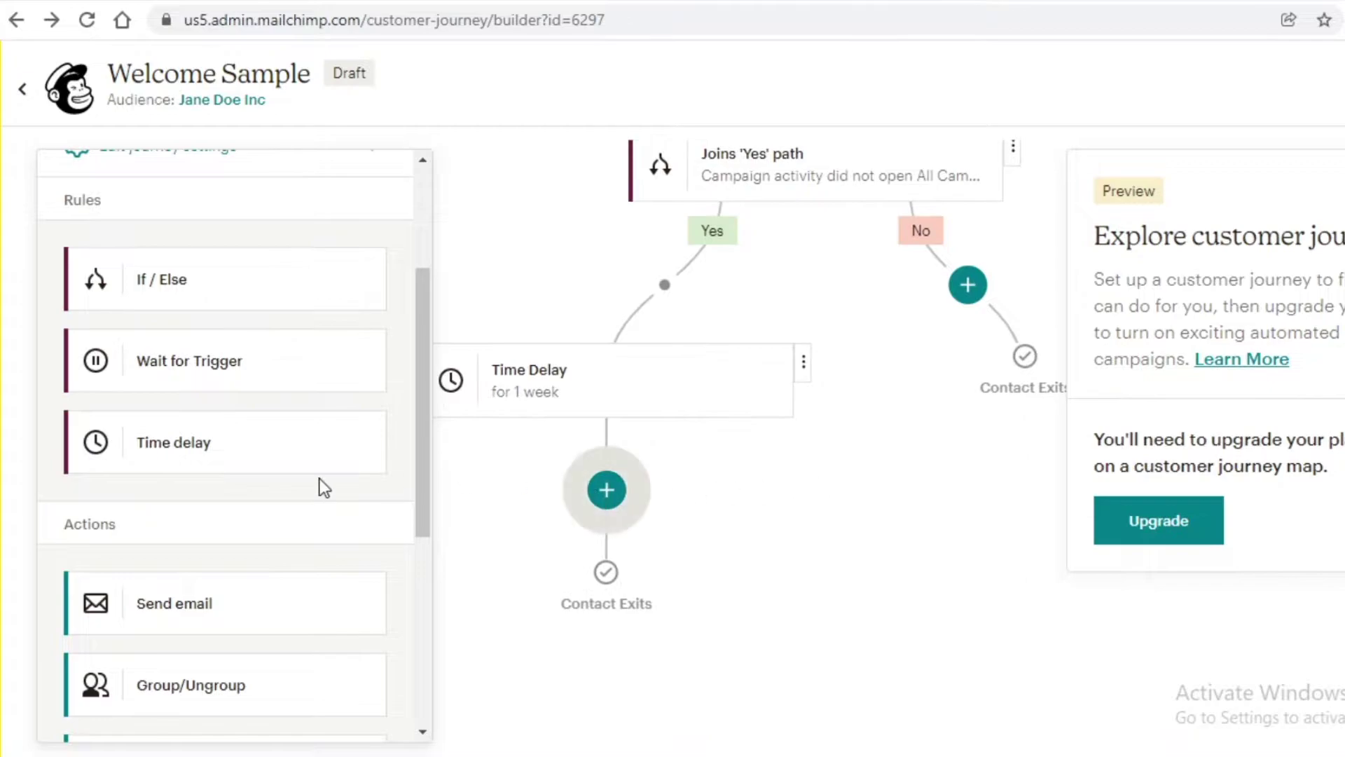
pyautogui.moveTo(248, 604); pyautogui.dragTo(634, 507)
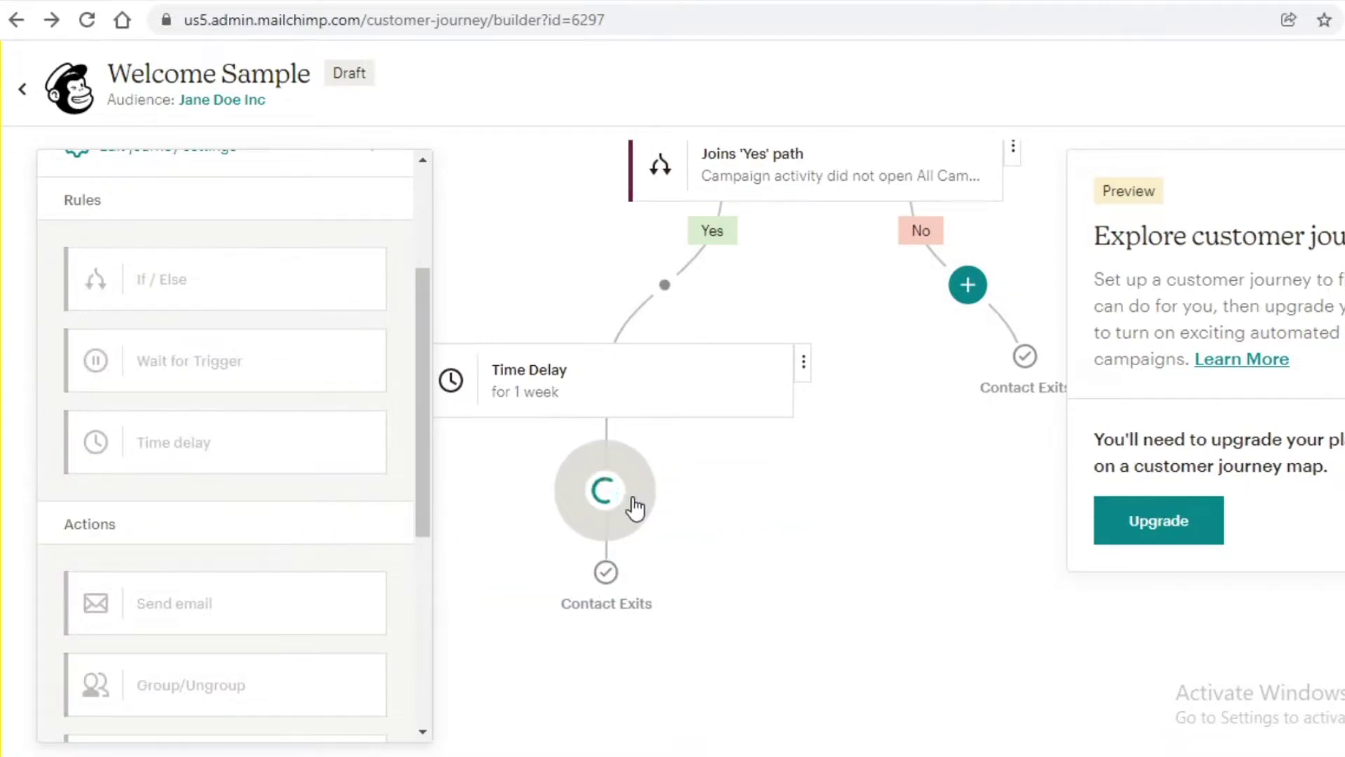
# Step: Give the Yes-path email subject 'We havnt seen you in a while' and preview text 'Here's a 10% discount'
pyautogui.click(527, 600)
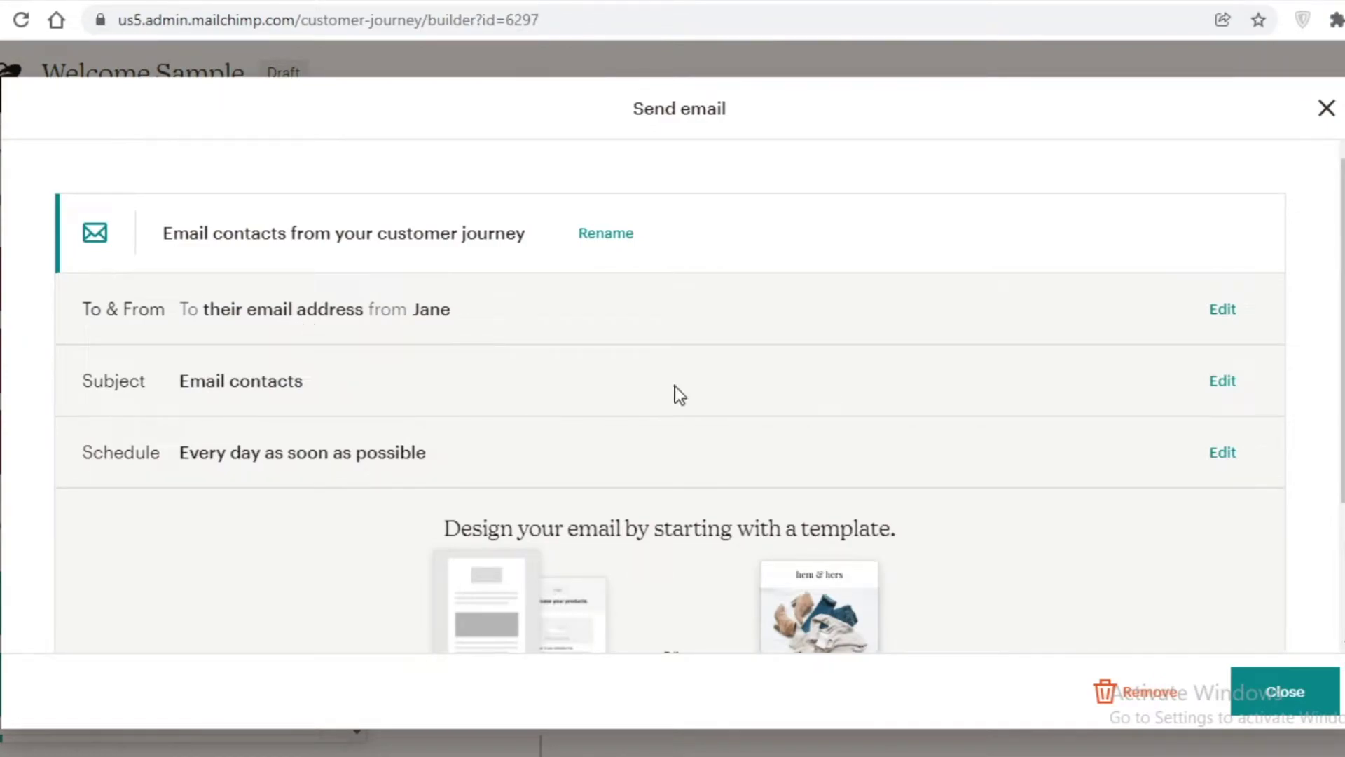
pyautogui.click(1224, 382)
pyautogui.click(343, 484)
pyautogui.hotkey('ctrl', 'a')
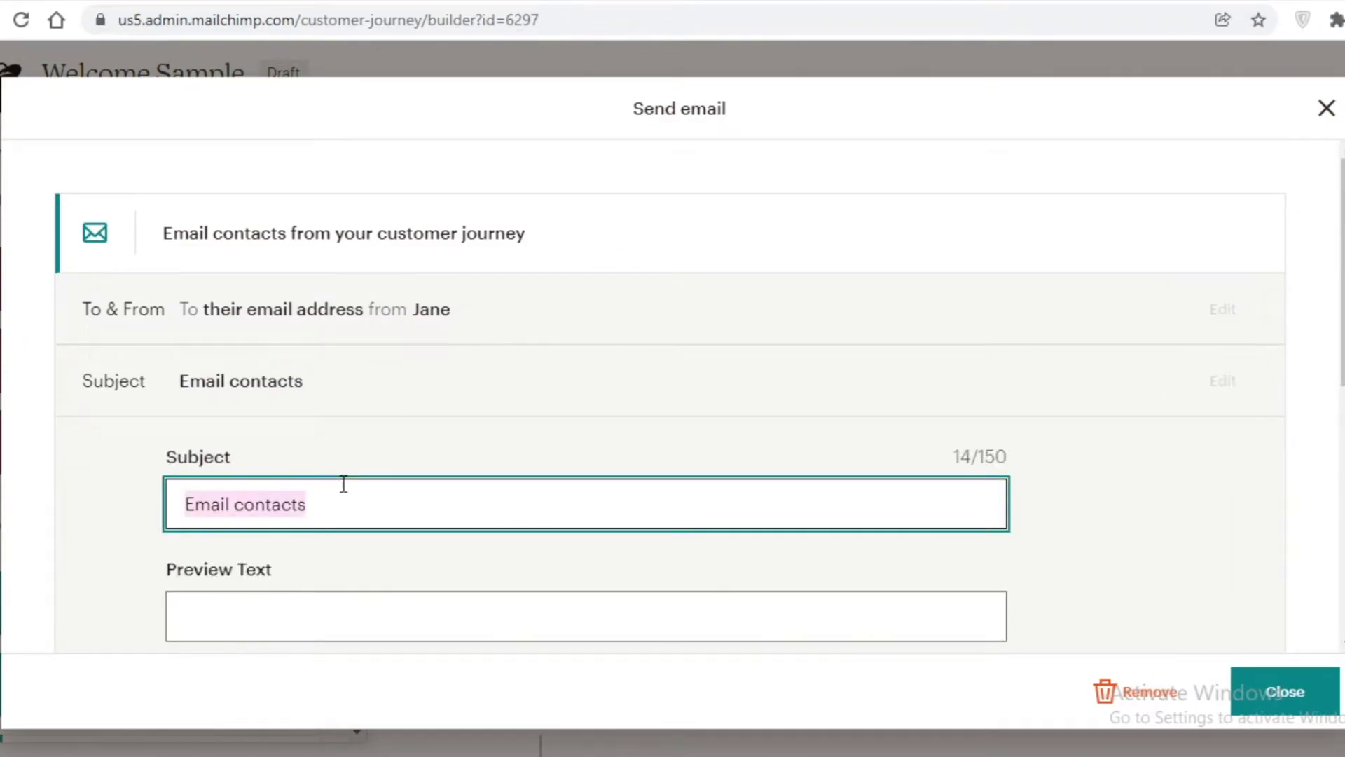
pyautogui.write('We havnt seen you in a while')
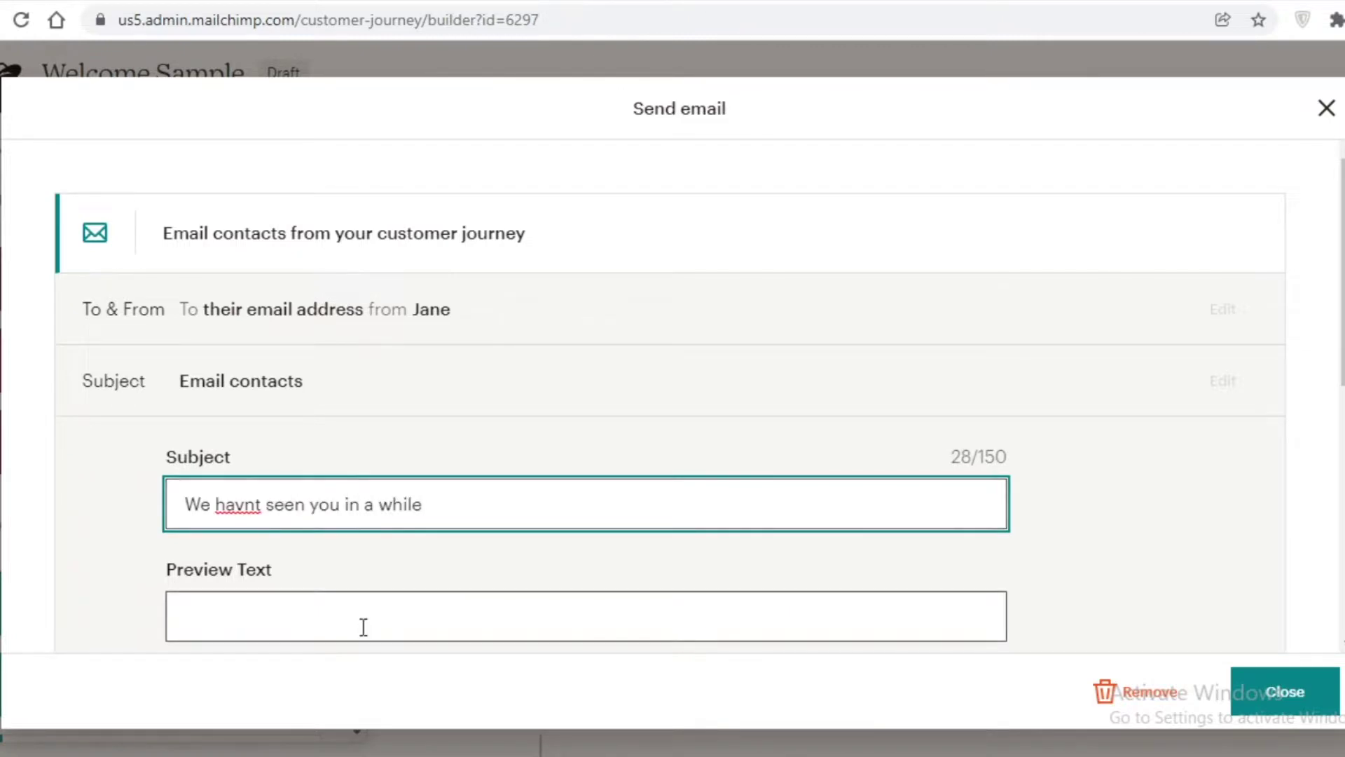
pyautogui.click(363, 627)
pyautogui.click(363, 676)
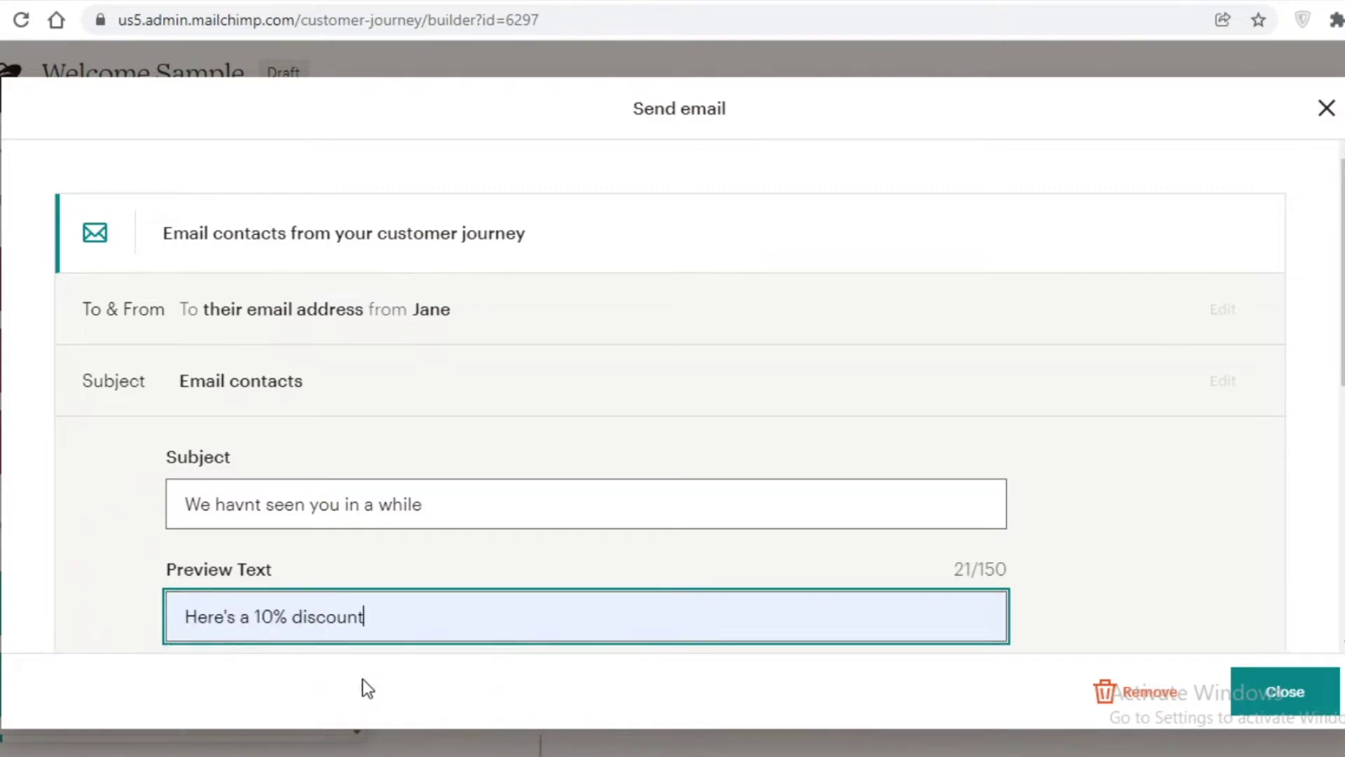
pyautogui.click(1327, 691)
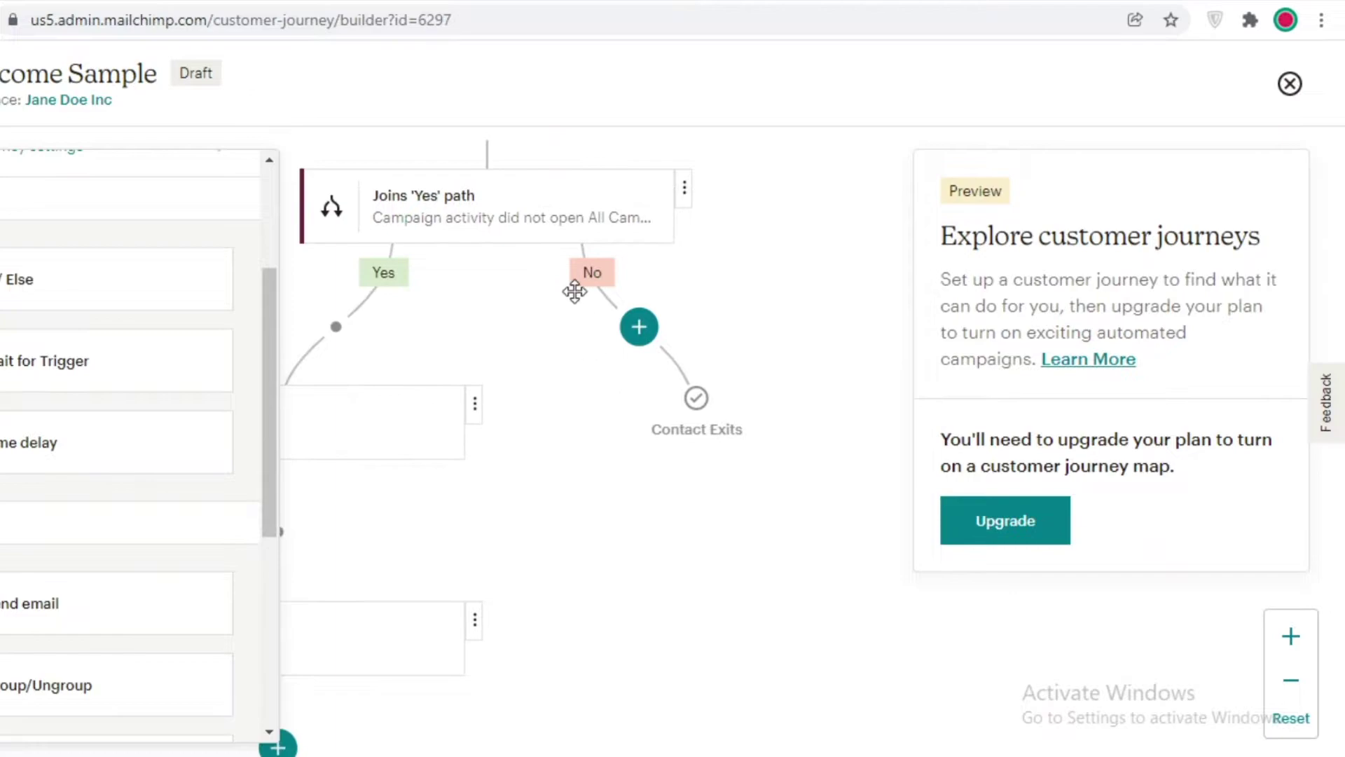
# Step: Add a Tag/Untag step on the No branch with Action Add and the new tag 'Active Customer'
pyautogui.moveTo(714, 263); pyautogui.dragTo(714, 286)
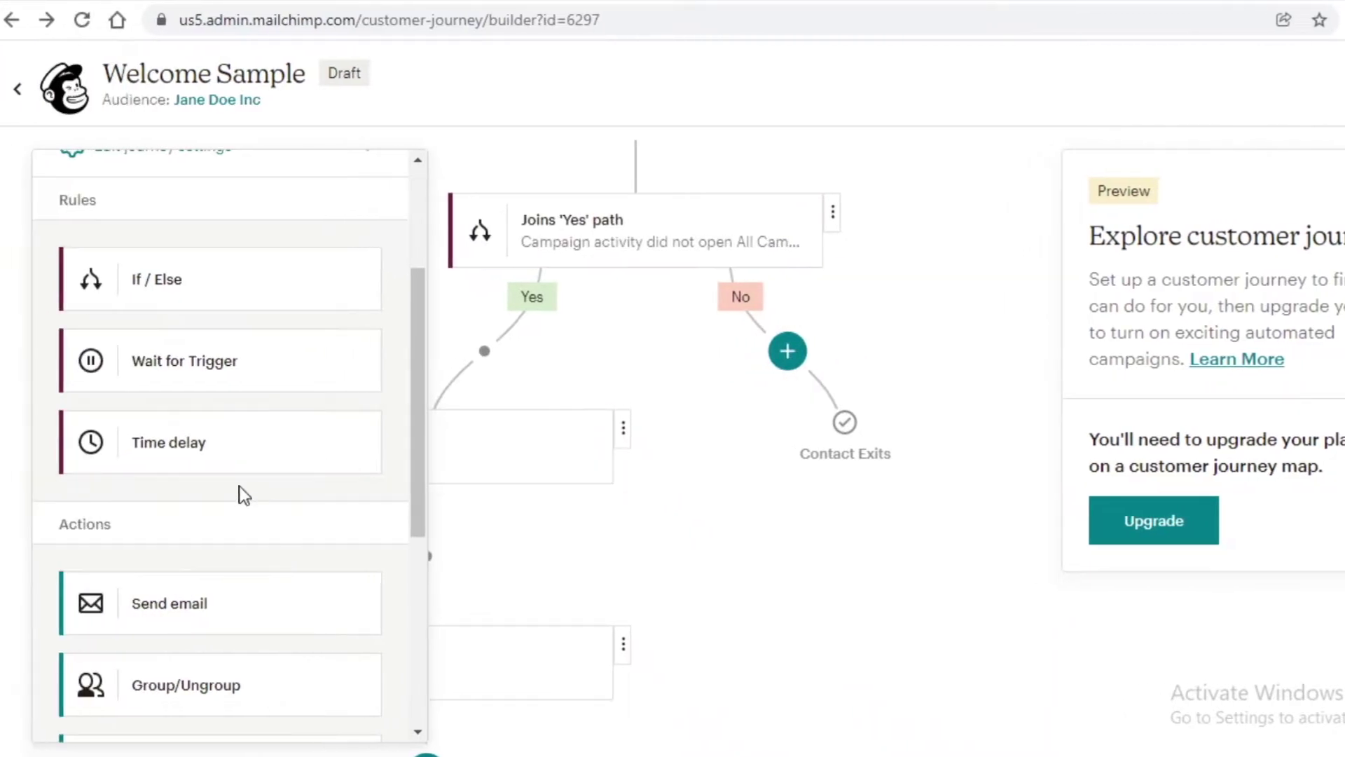
pyautogui.moveTo(805, 540); pyautogui.dragTo(784, 517)
pyautogui.scroll(-2, 784, 517)
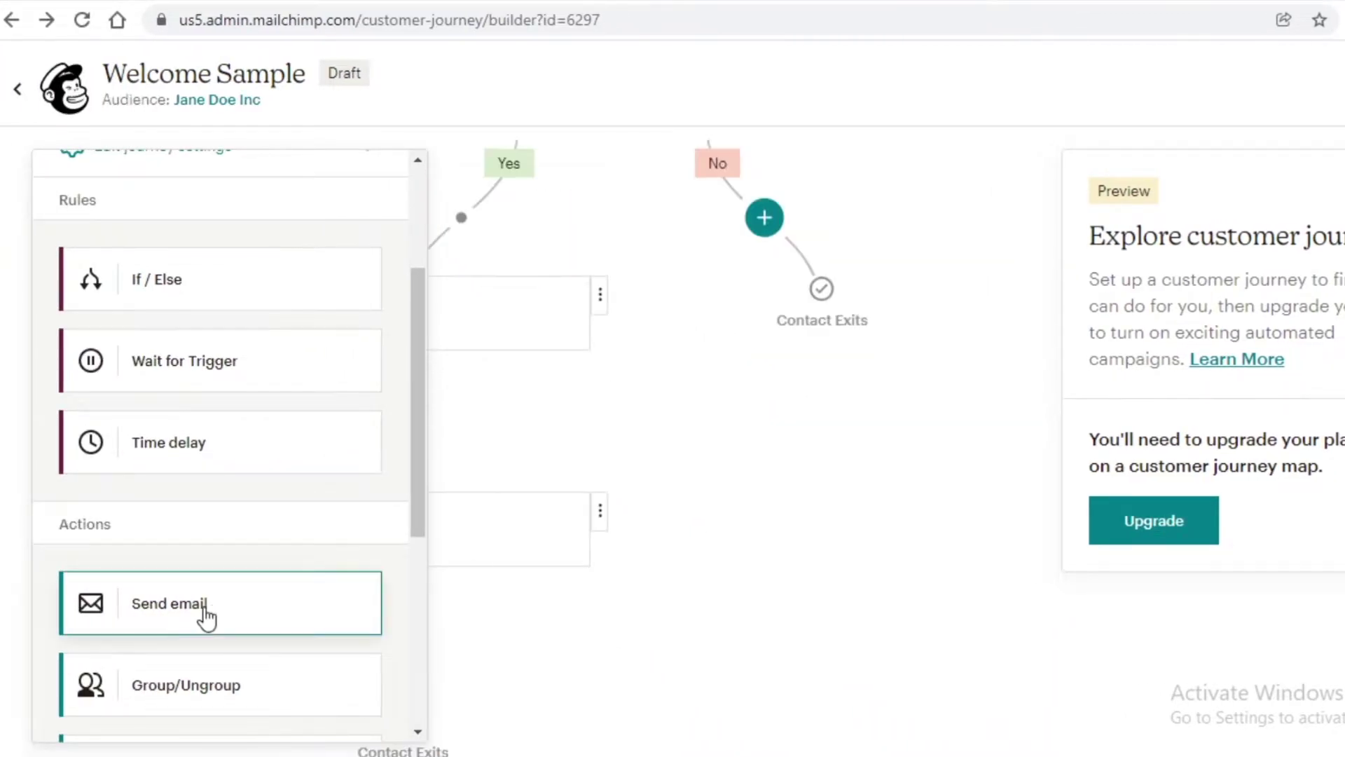
pyautogui.scroll(-3, 210, 620)
pyautogui.scroll(1, 835, 535)
pyautogui.moveTo(88, 626); pyautogui.dragTo(803, 422)
pyautogui.scroll(-1, 116, 604)
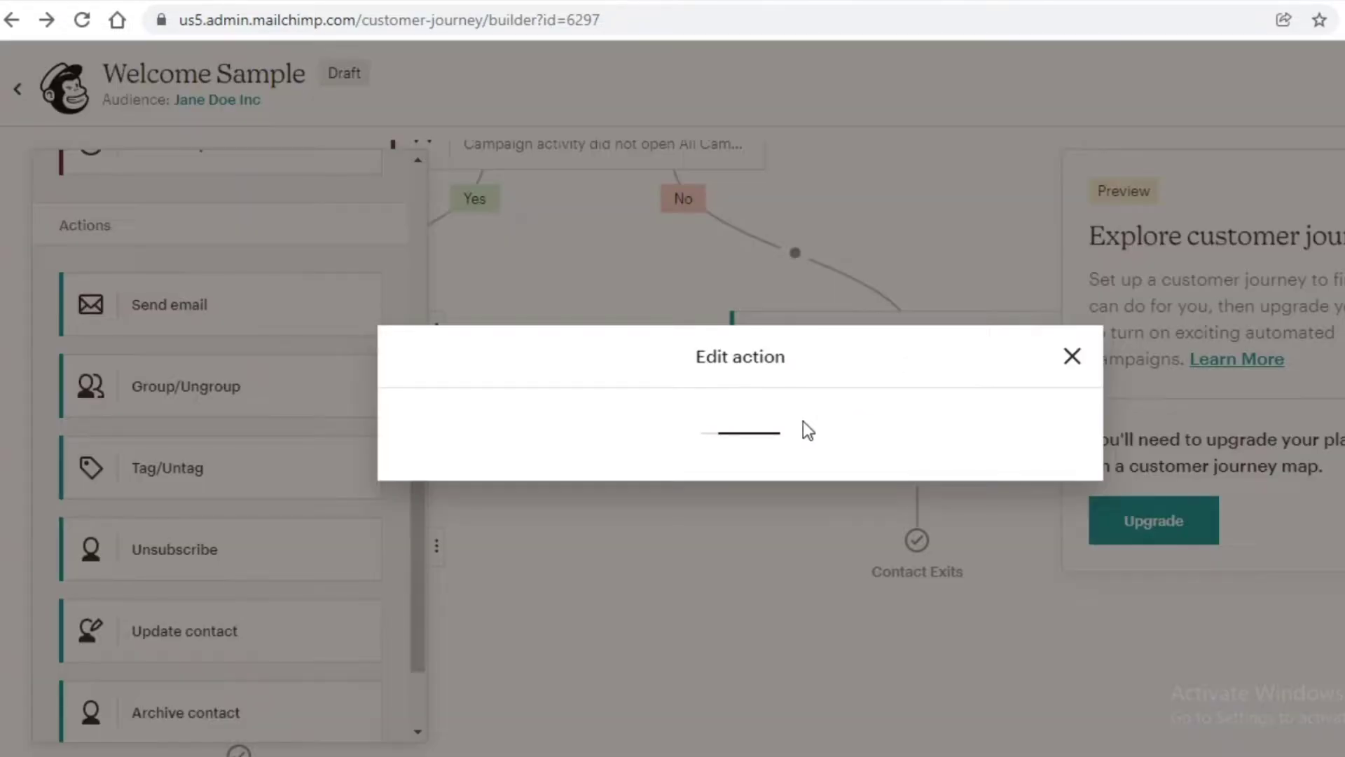
pyautogui.click(615, 401)
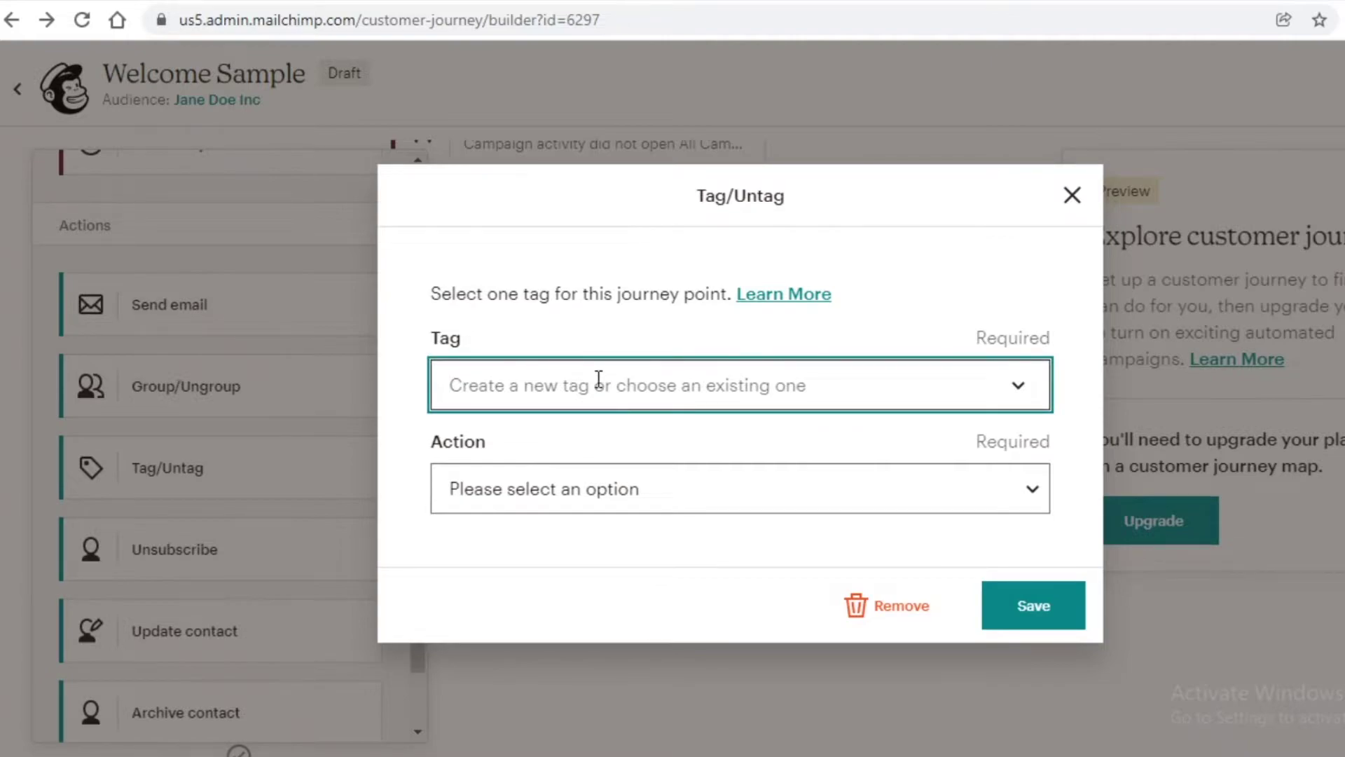
pyautogui.write('Active A')
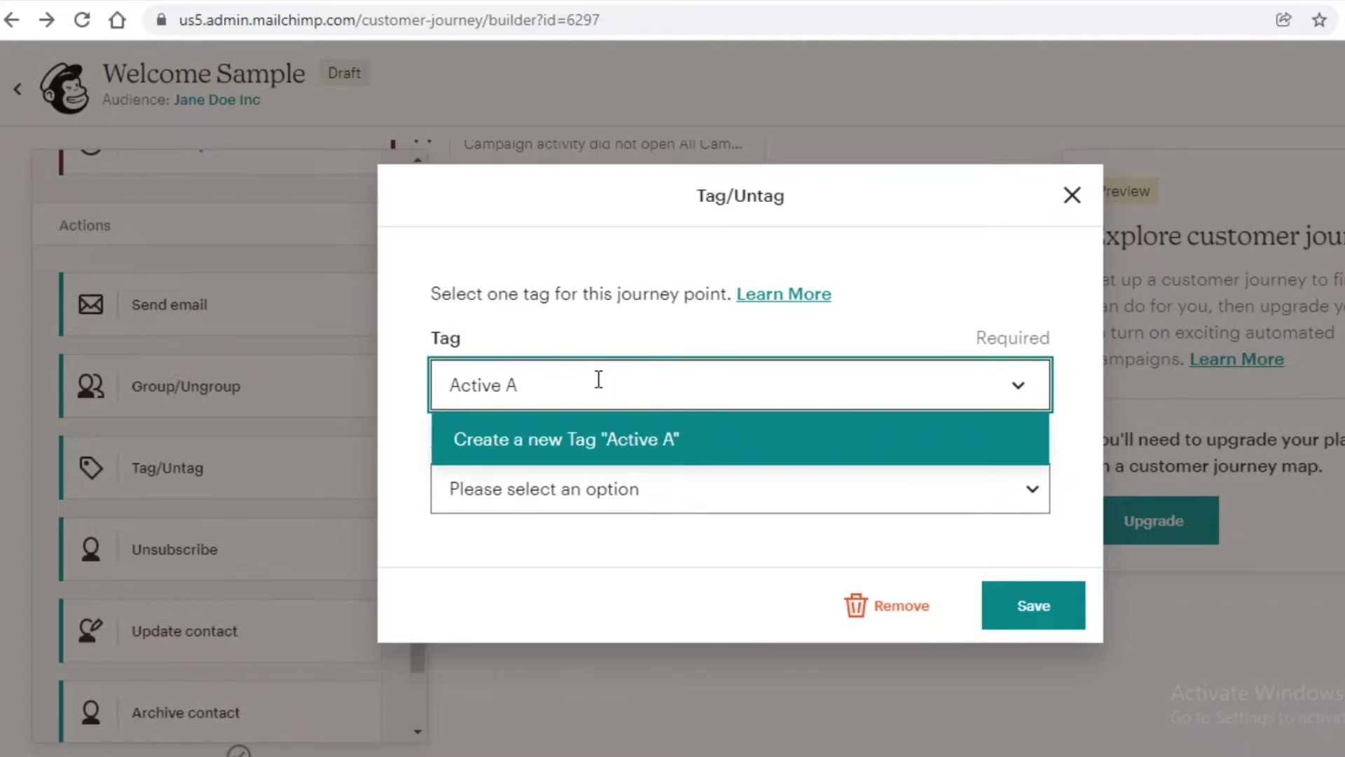
pyautogui.click(581, 503)
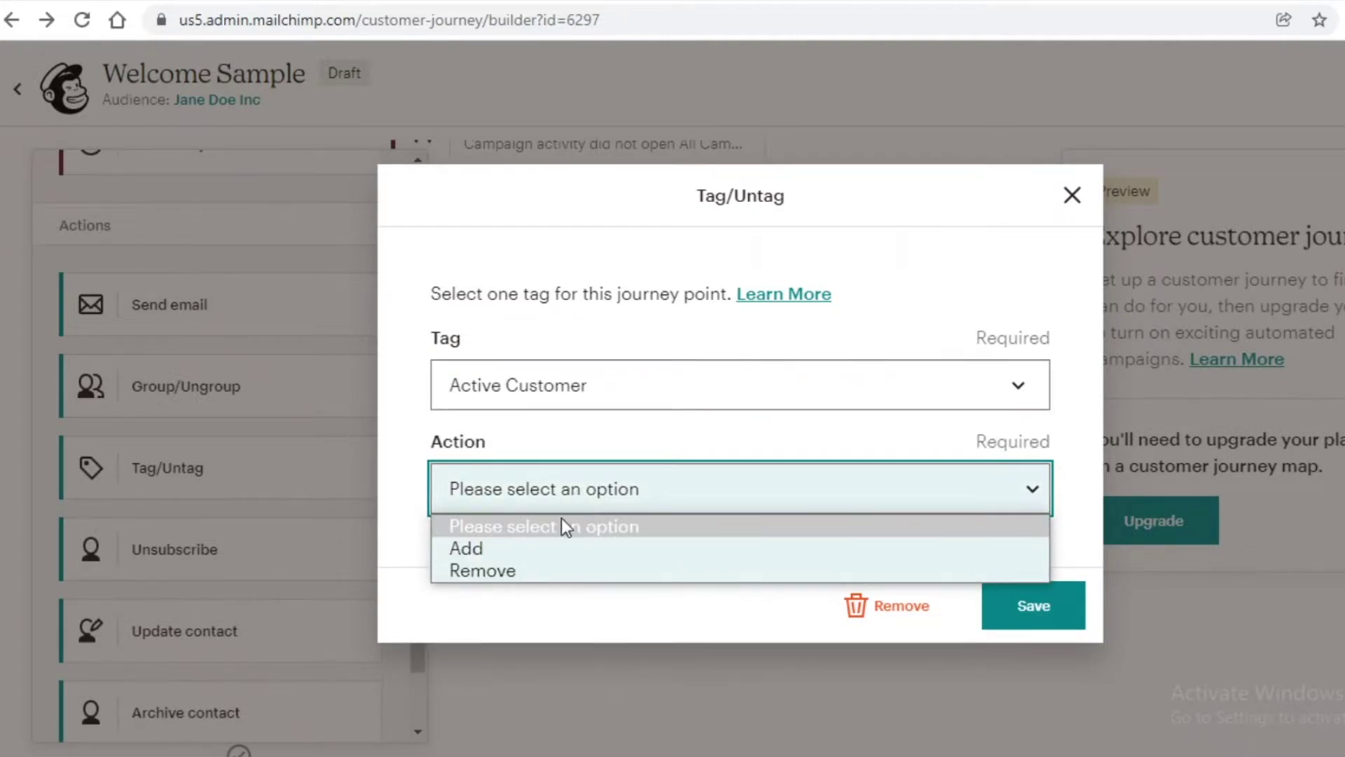
pyautogui.click(498, 547)
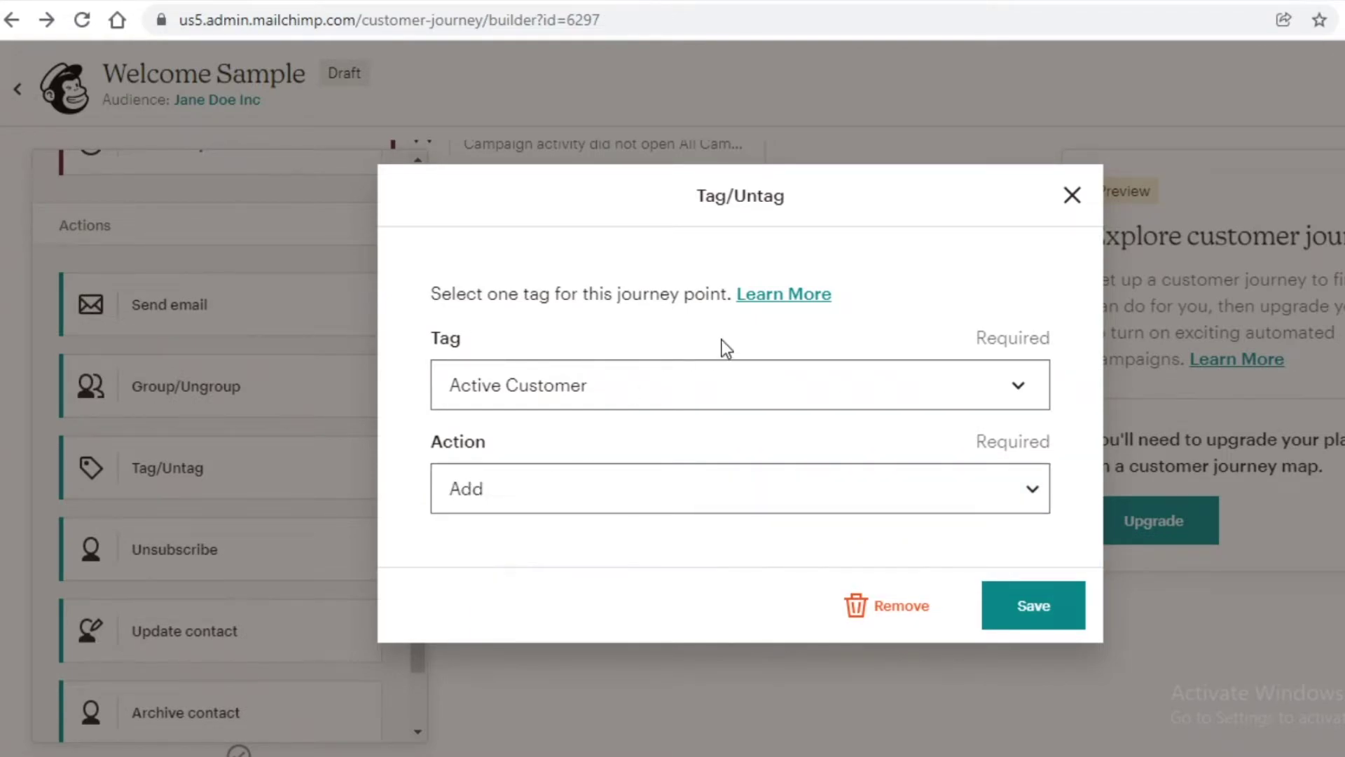
# Step: Save the tag step, then add a Time Delay and a Send email step below it on the No branch
pyautogui.click(1030, 595)
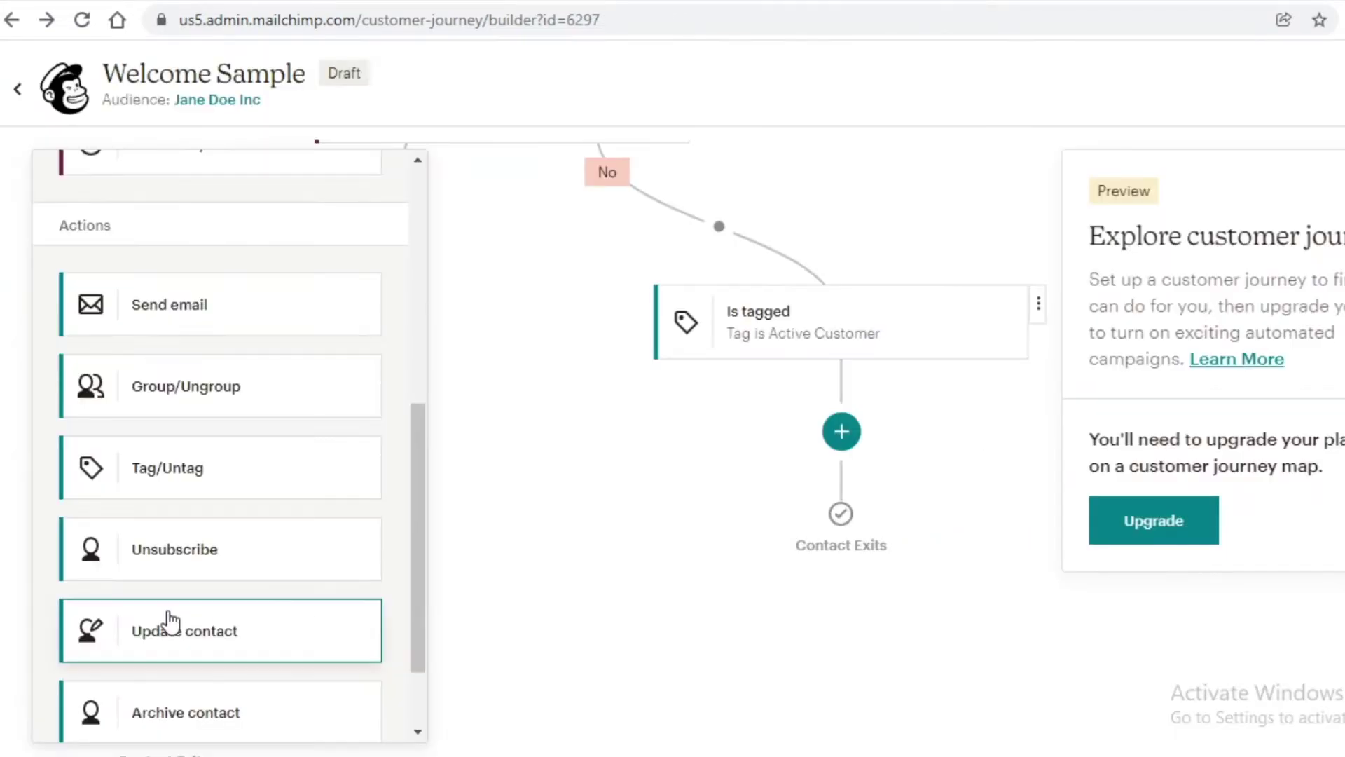
pyautogui.scroll(3, 198, 557)
pyautogui.scroll(-5, 195, 555)
pyautogui.scroll(6, 195, 556)
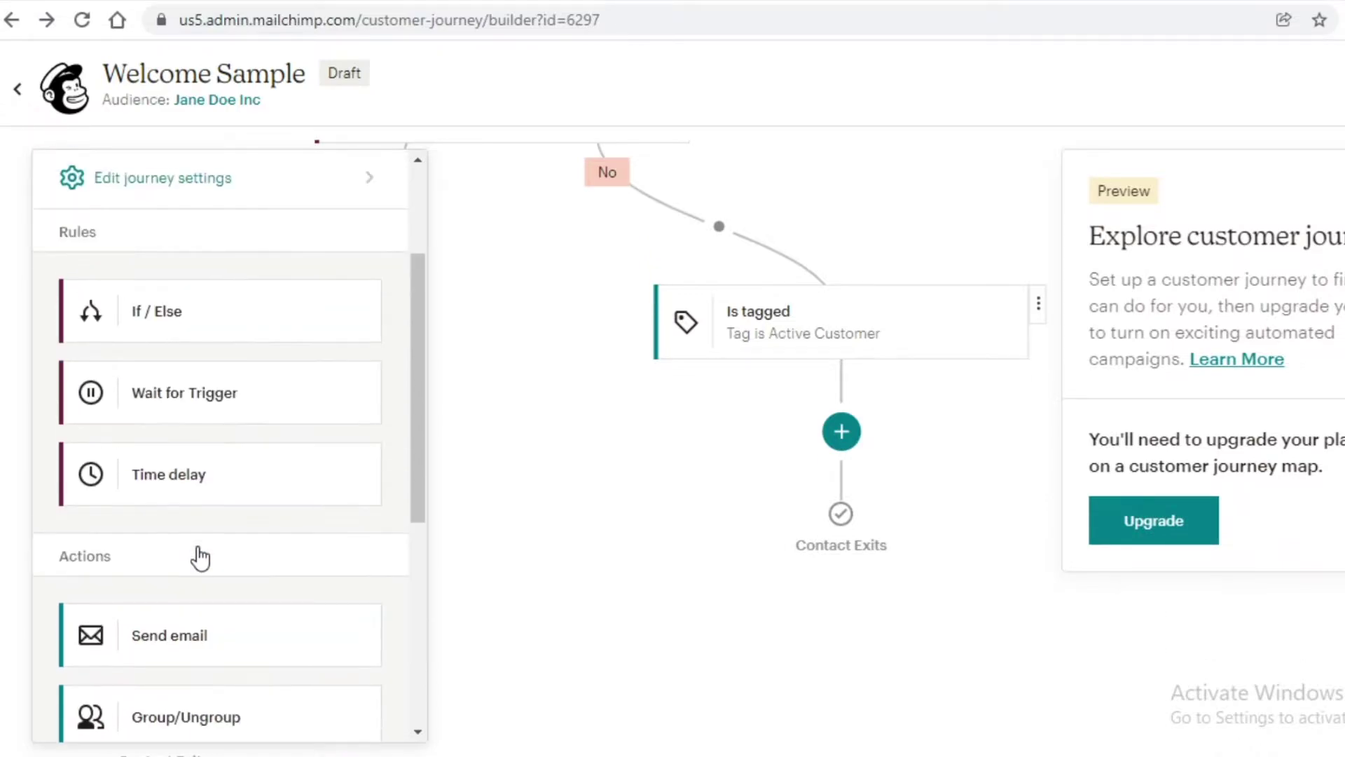
pyautogui.scroll(-5, 196, 556)
pyautogui.scroll(3, 179, 449)
pyautogui.moveTo(168, 364); pyautogui.dragTo(843, 419)
pyautogui.scroll(-5, 742, 583)
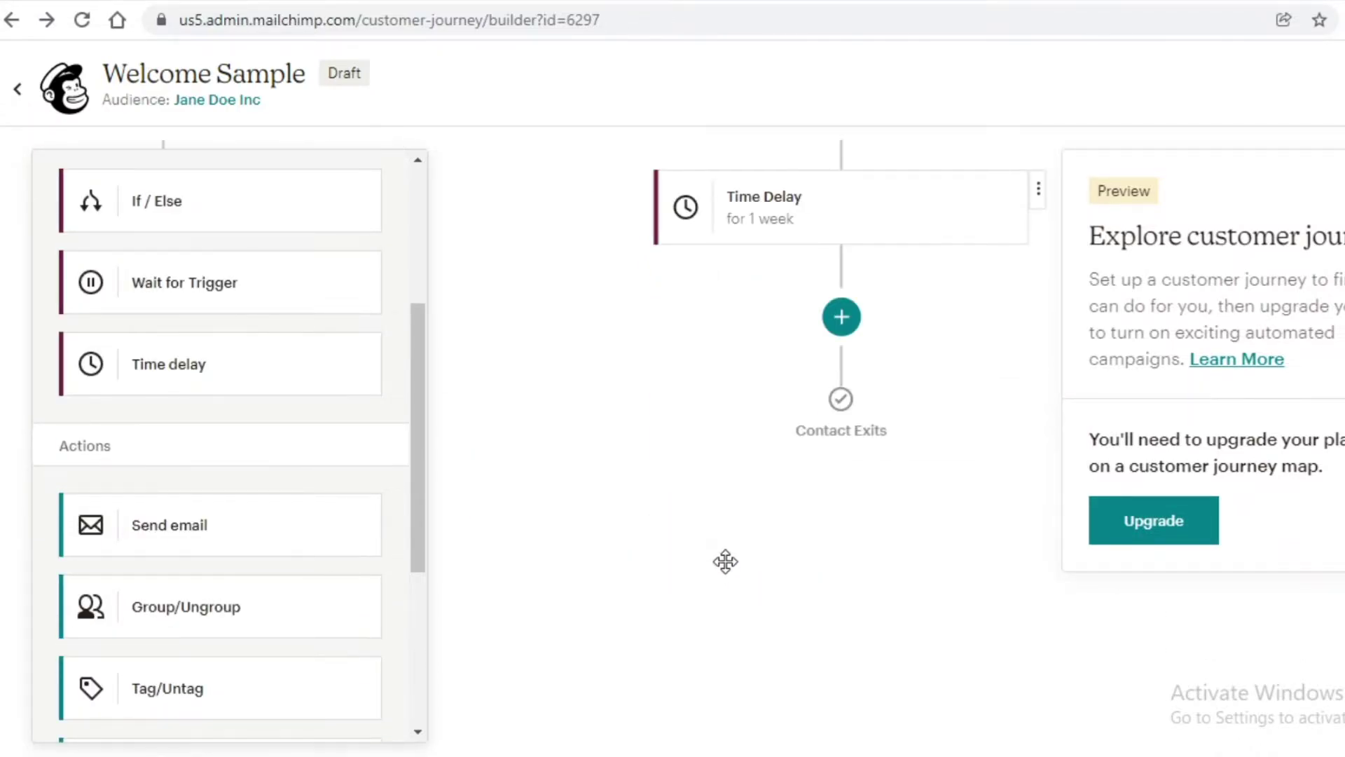
pyautogui.scroll(-2, 231, 469)
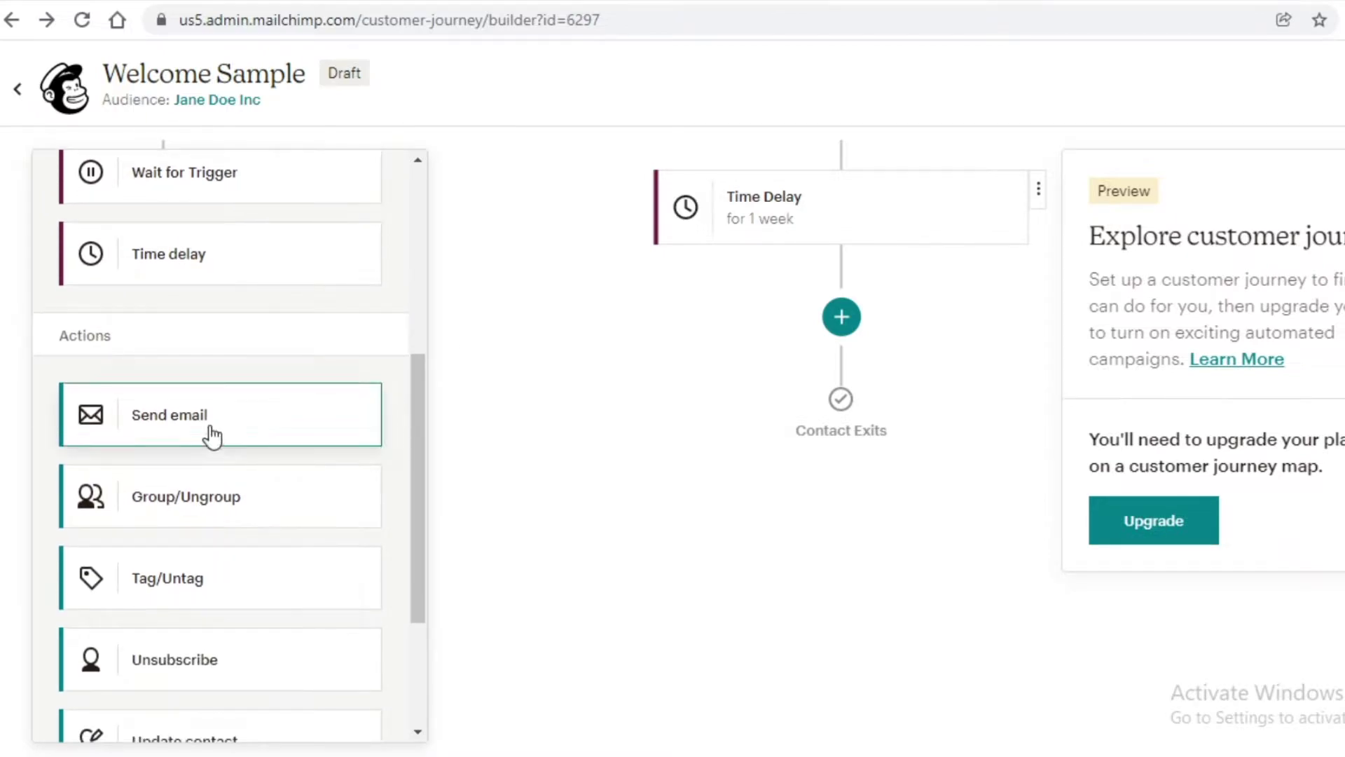
pyautogui.scroll(-3, 203, 452)
pyautogui.scroll(2, 192, 467)
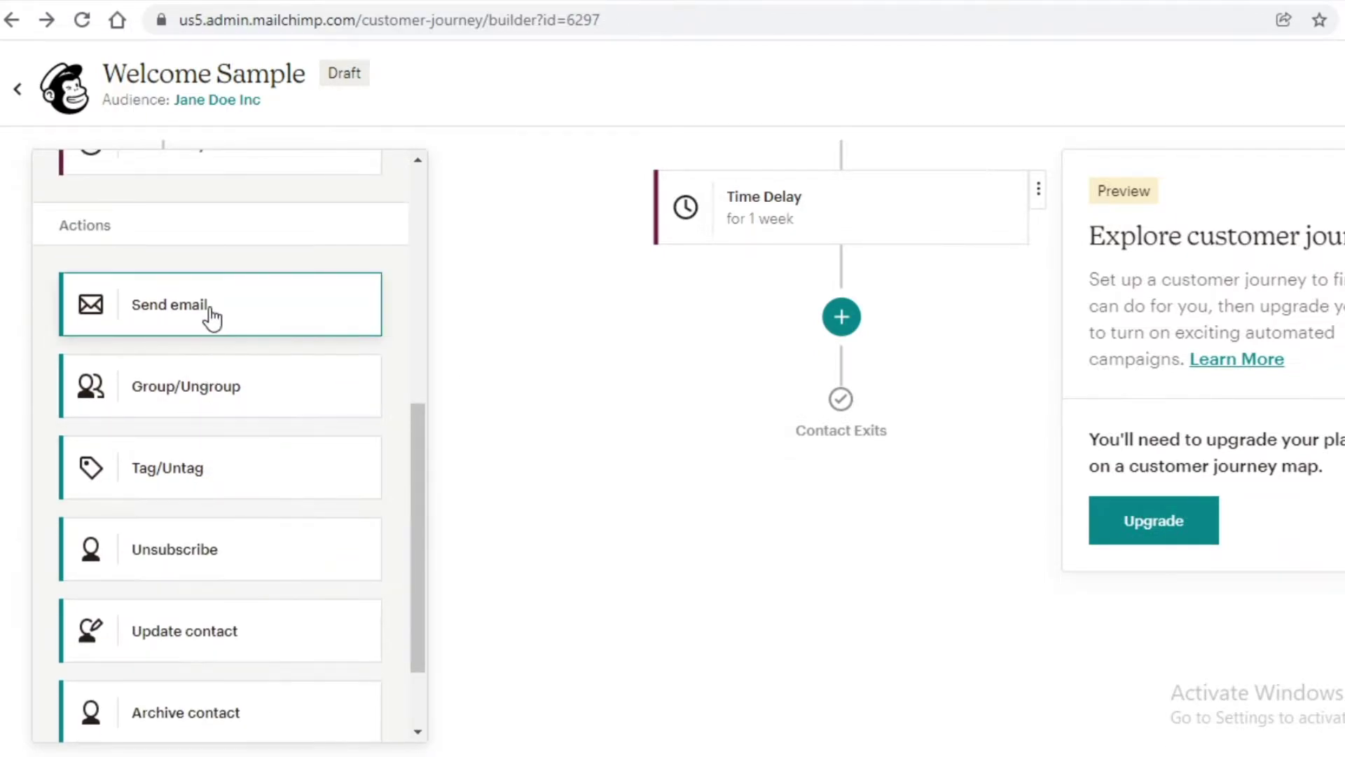
pyautogui.moveTo(210, 319); pyautogui.dragTo(813, 354)
# Step: Replace the new email's subject with 'Welcome to our Loyalty Program'
pyautogui.click(1213, 381)
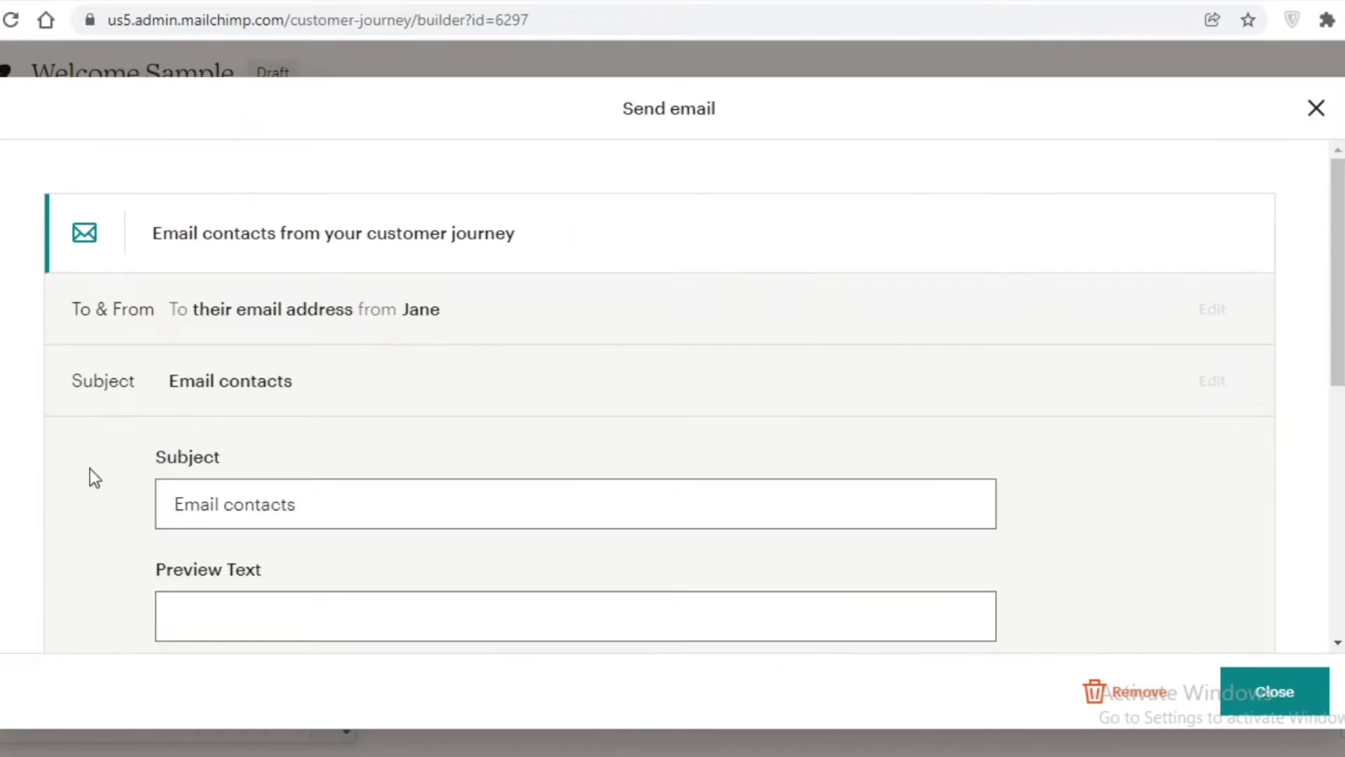
pyautogui.moveTo(224, 505); pyautogui.dragTo(506, 484)
pyautogui.write('Welcom')
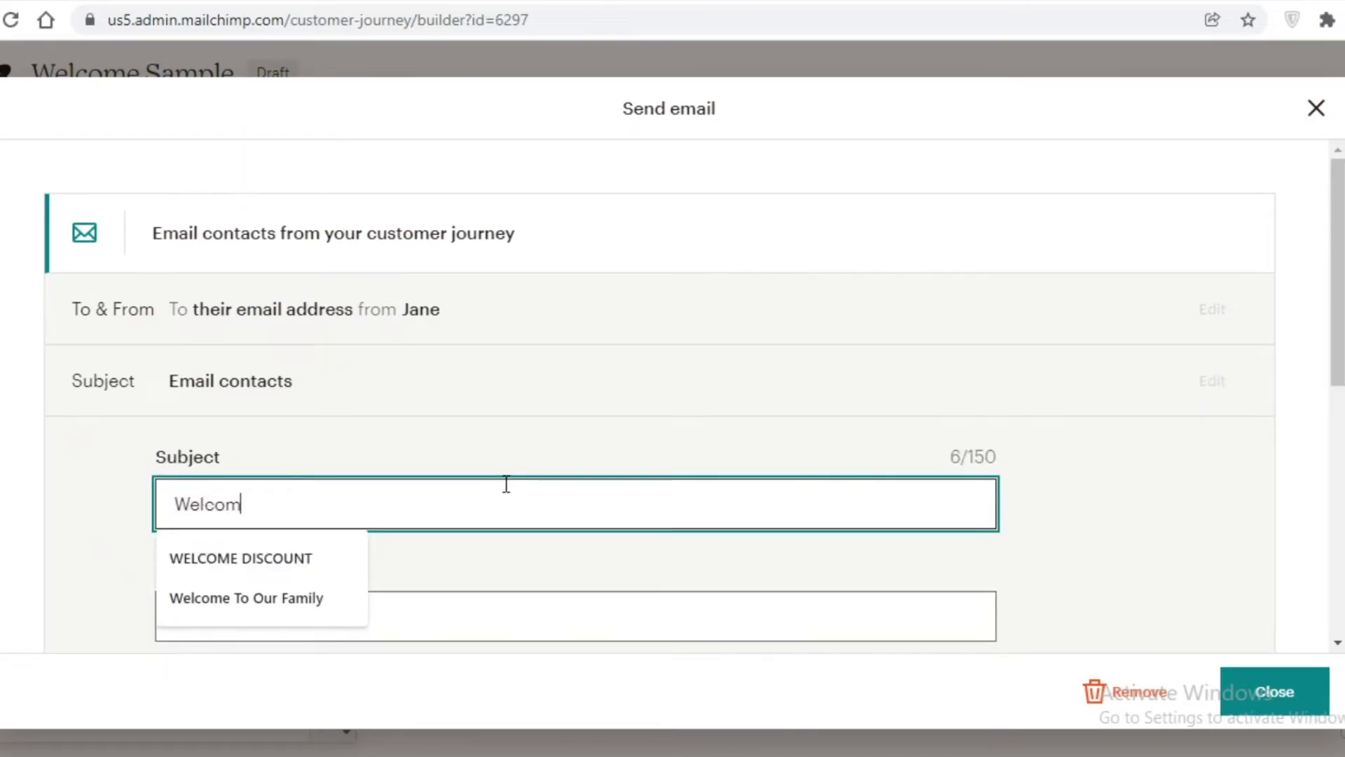
pyautogui.write('e to our Loyalty Program')
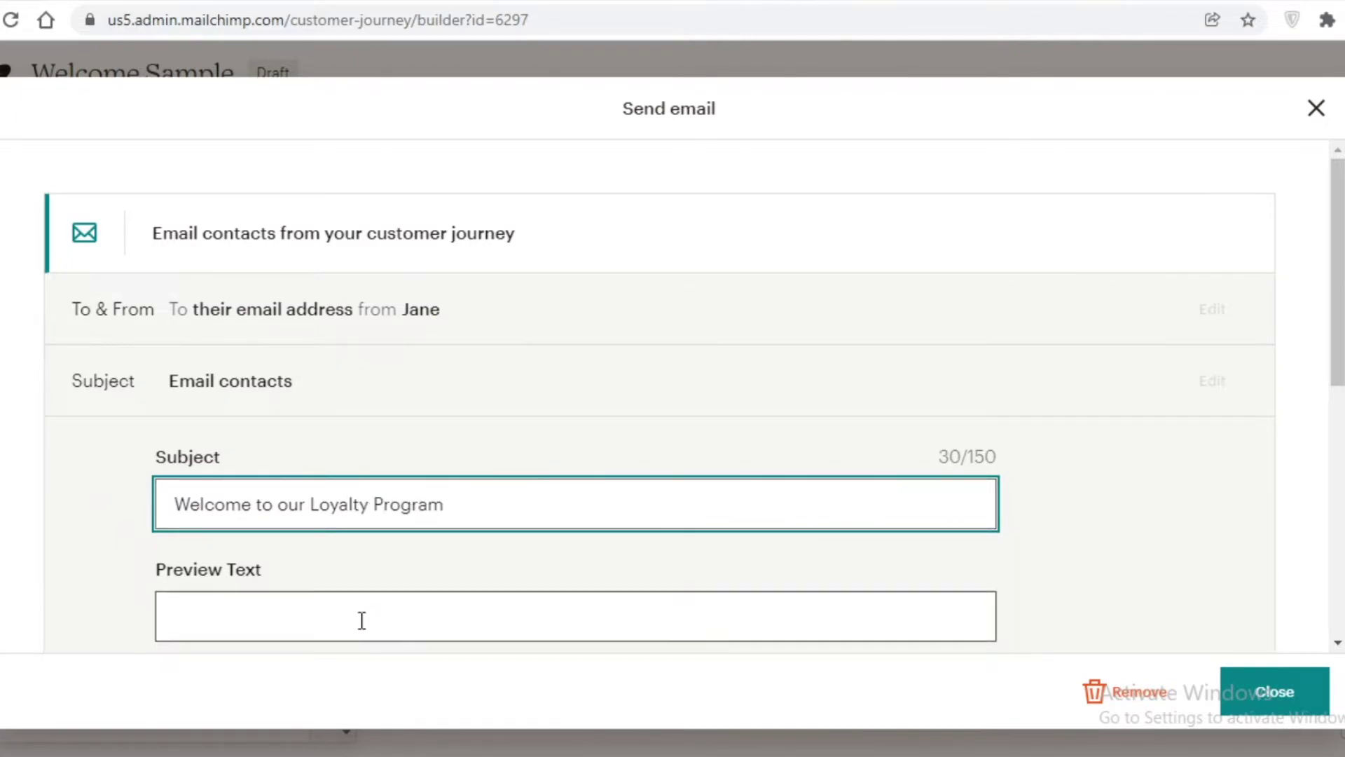
pyautogui.click(362, 620)
pyautogui.click(1201, 520)
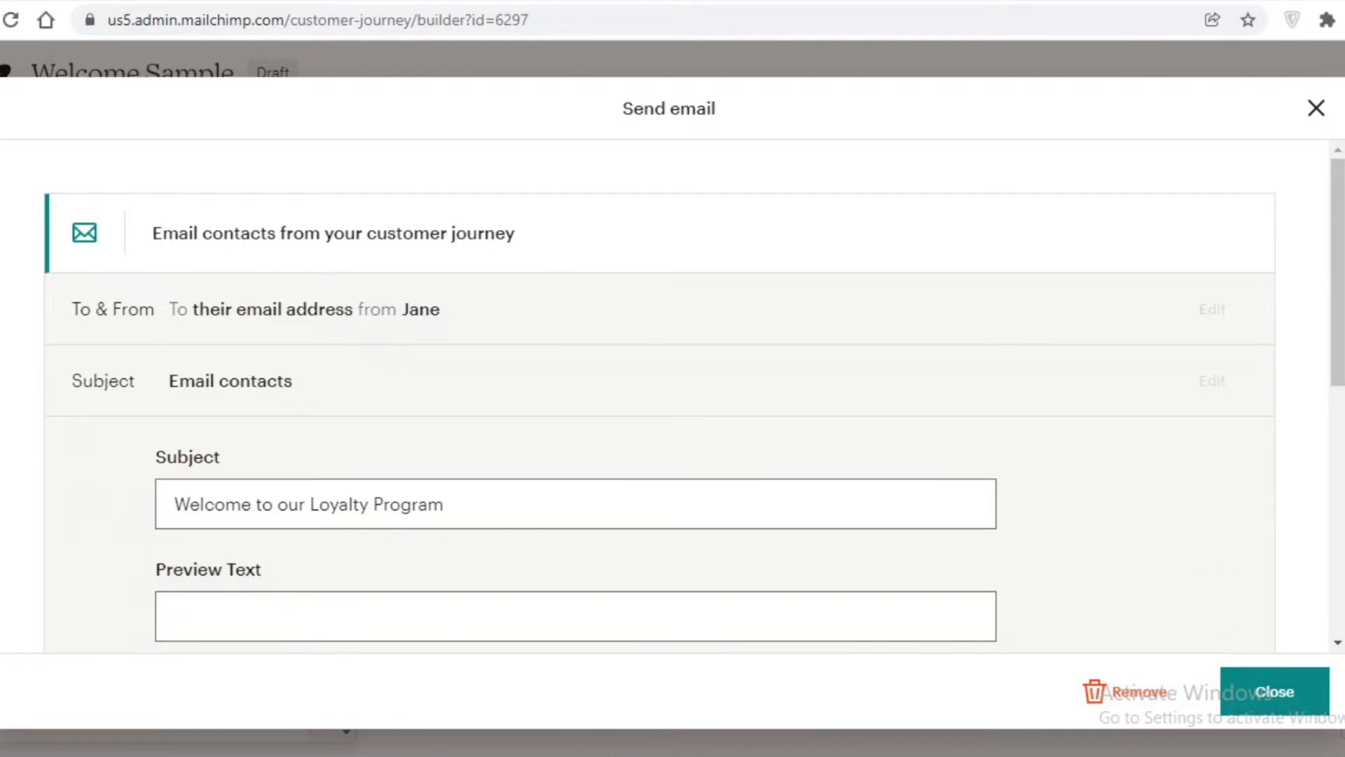
# Step: Close the email settings and zoom out to see the whole journey map
pyautogui.click(1312, 701)
pyautogui.scroll(-4, 525, 472)
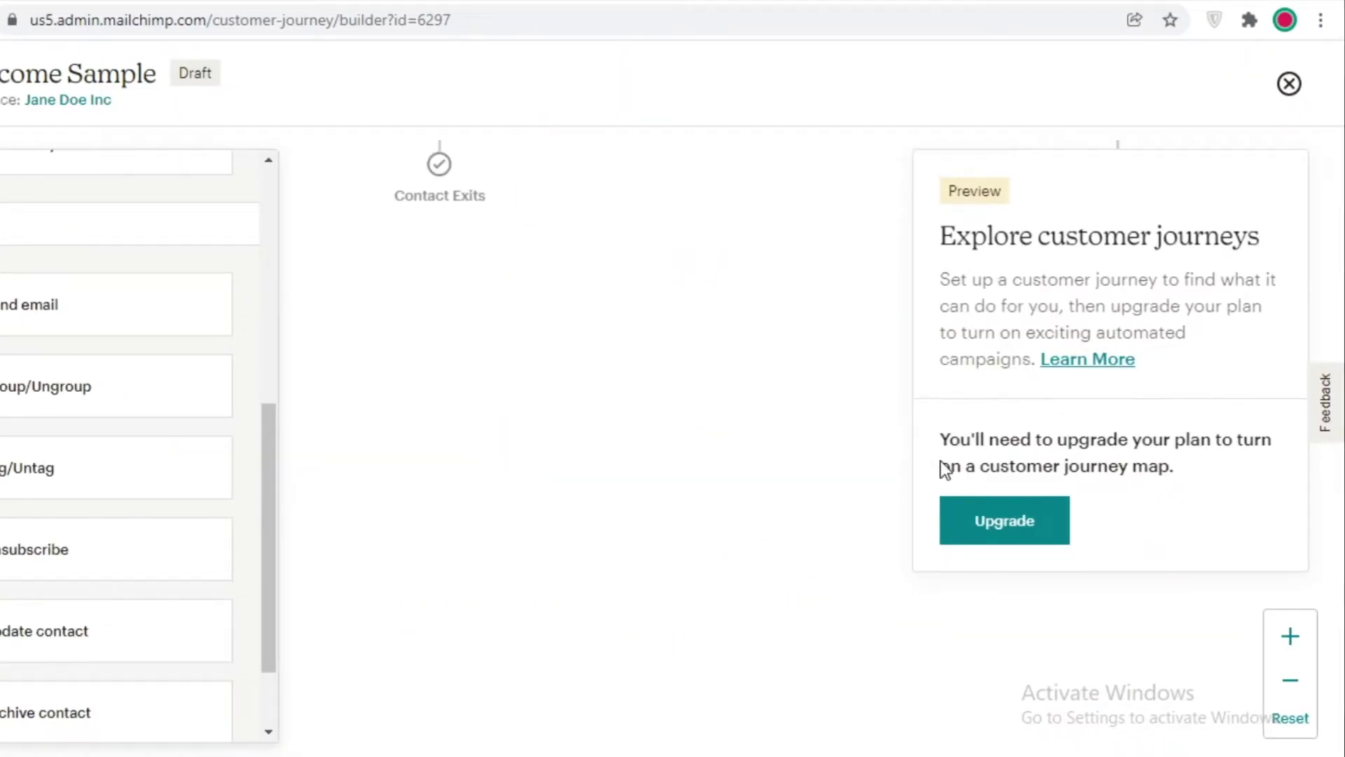
pyautogui.scroll(4, 528, 553)
pyautogui.scroll(-3, 494, 435)
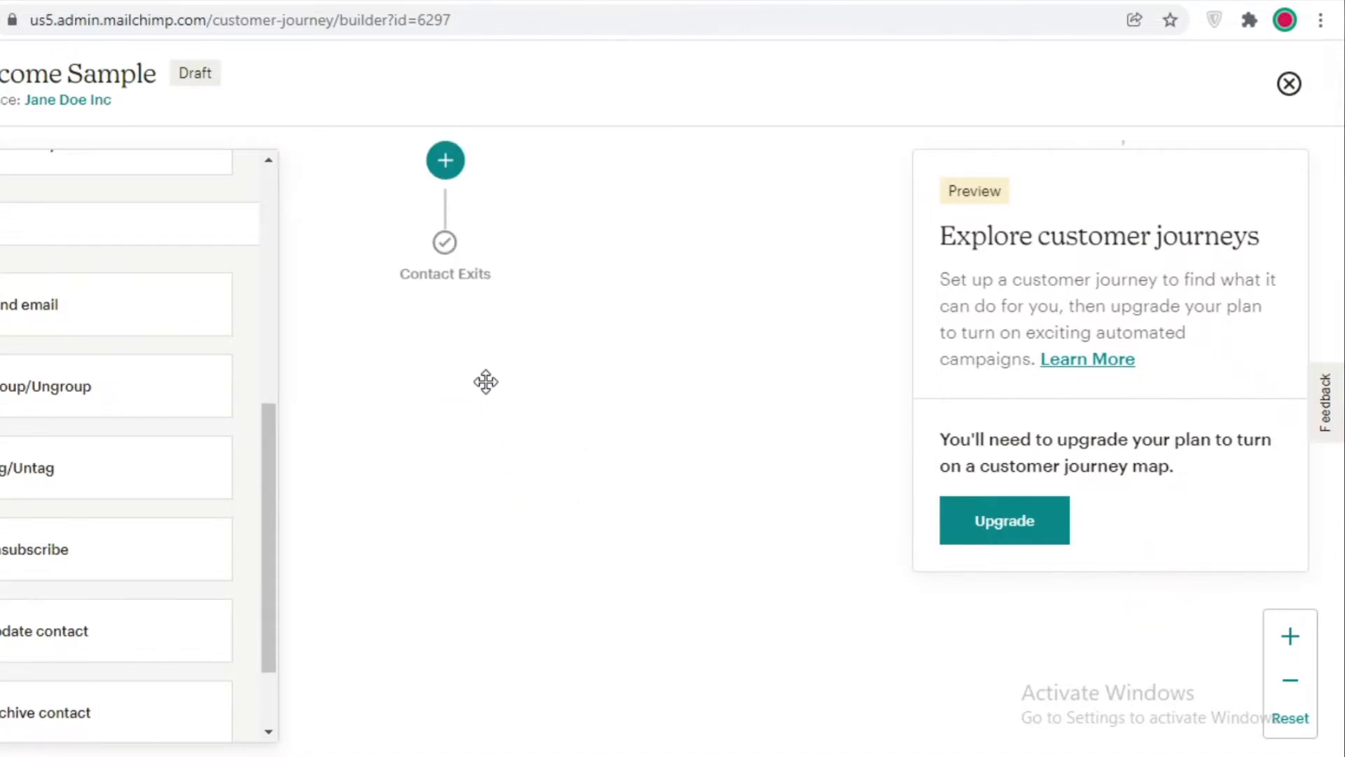
pyautogui.moveTo(486, 382); pyautogui.dragTo(902, 724)
pyautogui.click(1291, 680)
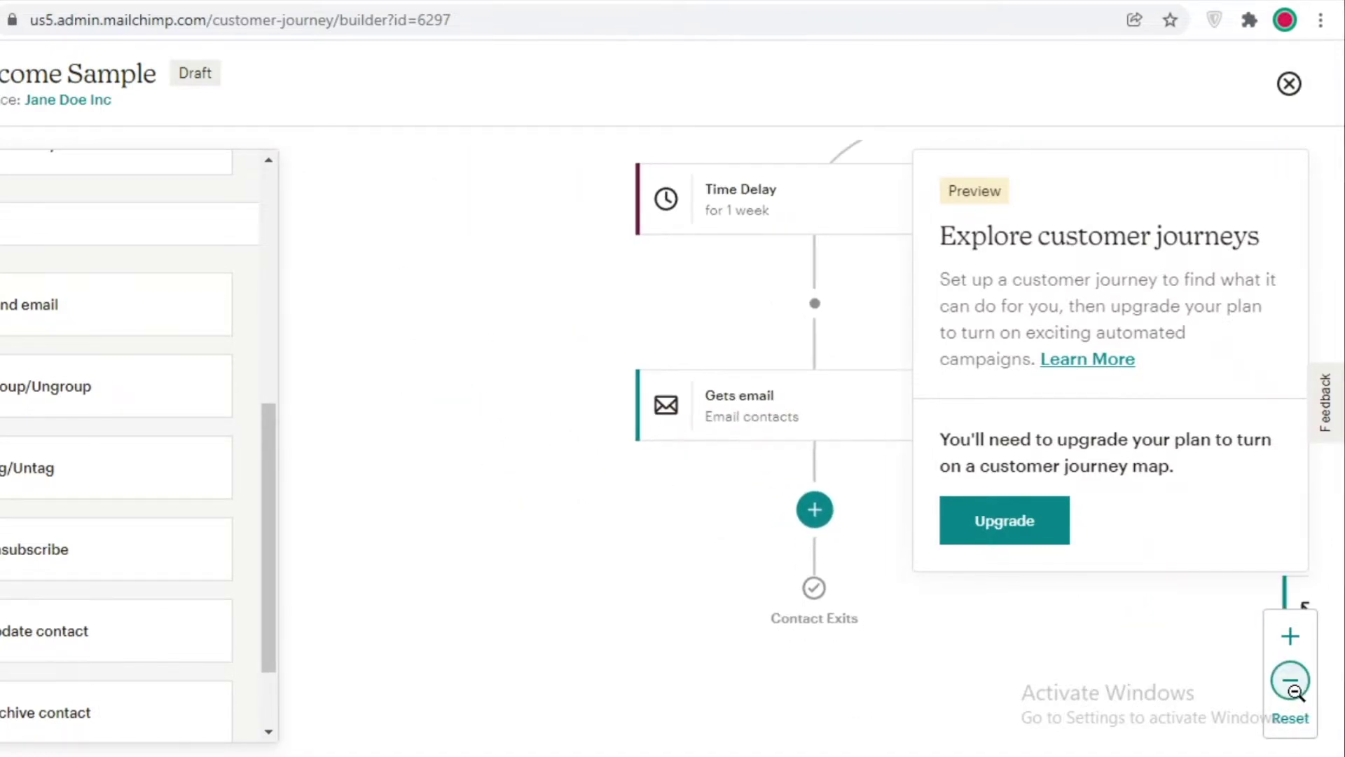
pyautogui.click(1291, 681)
pyautogui.click(1291, 680)
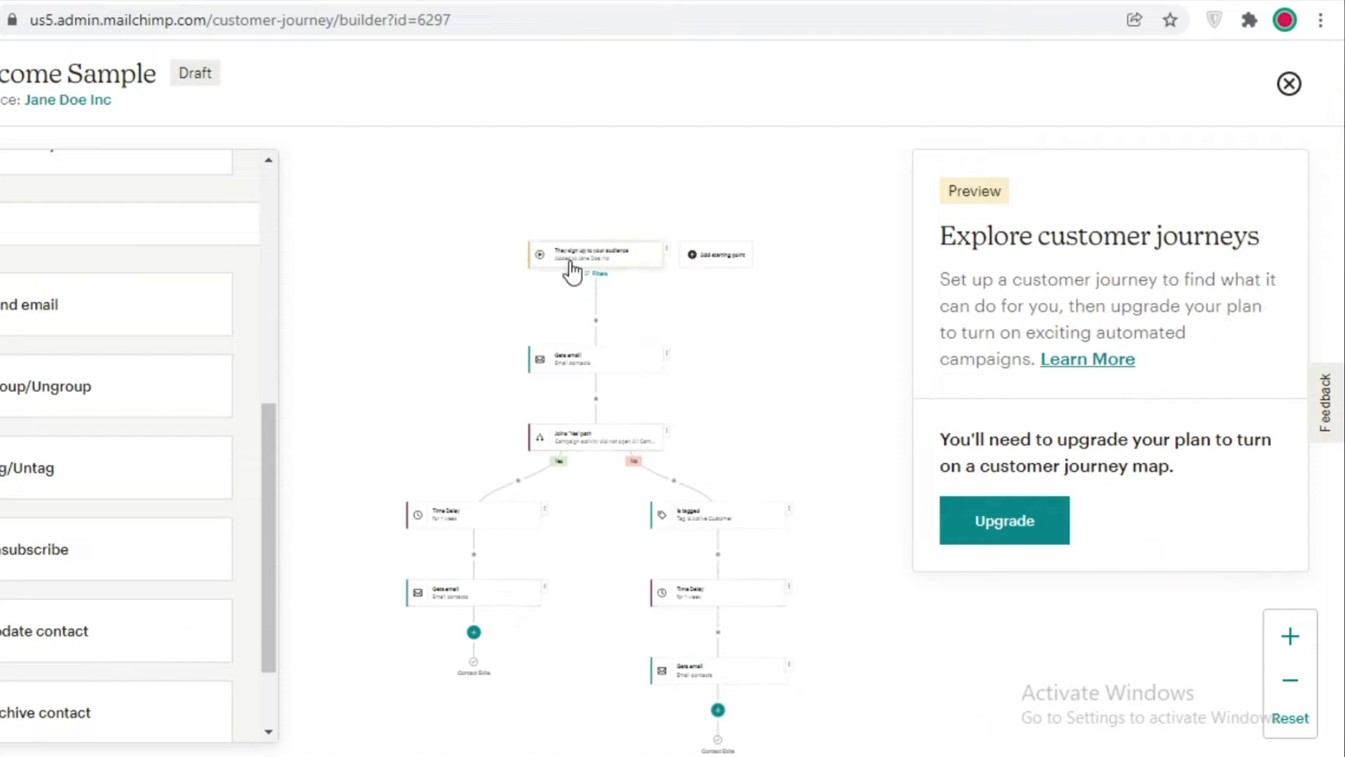
pyautogui.click(1292, 636)
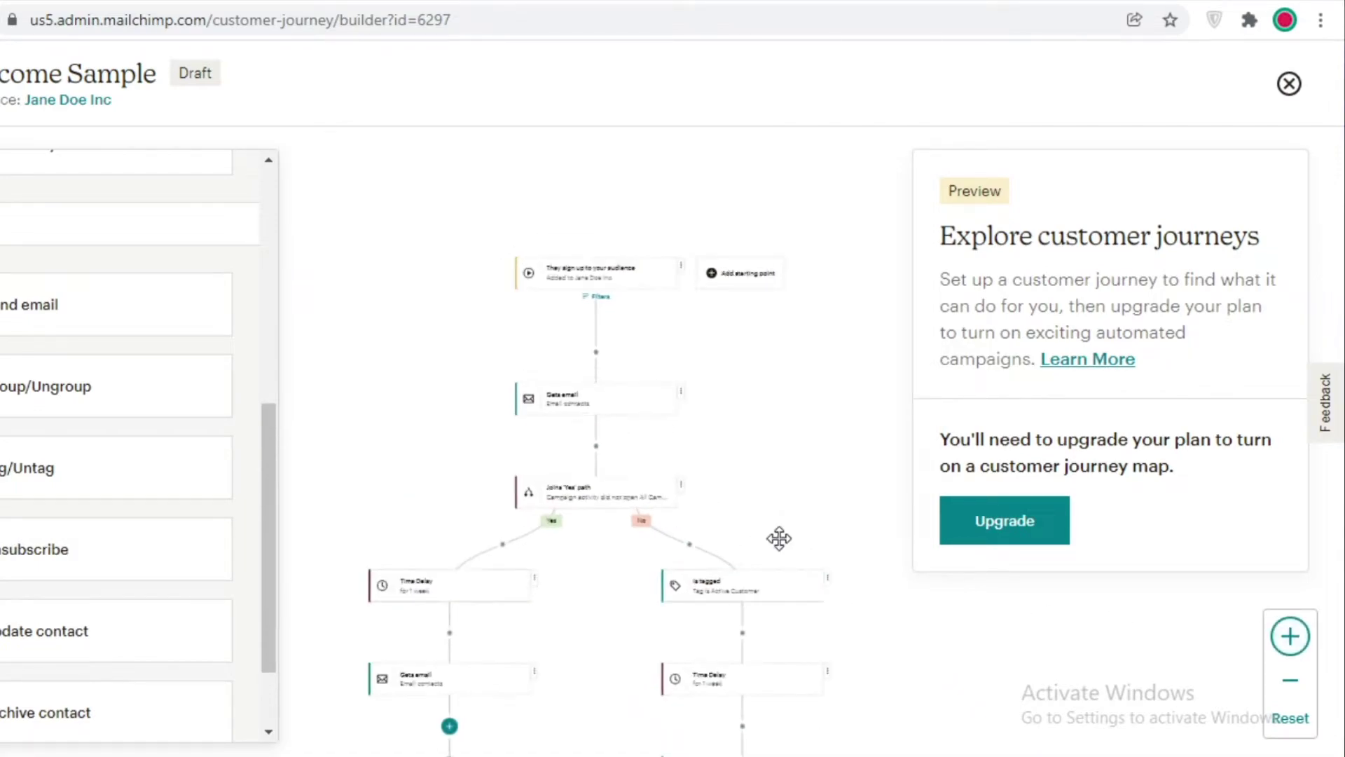
pyautogui.click(1305, 637)
# Step: Pan and zoom across the map to inspect the sign-up start, both branches and the Gets email step
pyautogui.moveTo(925, 597); pyautogui.dragTo(864, 491)
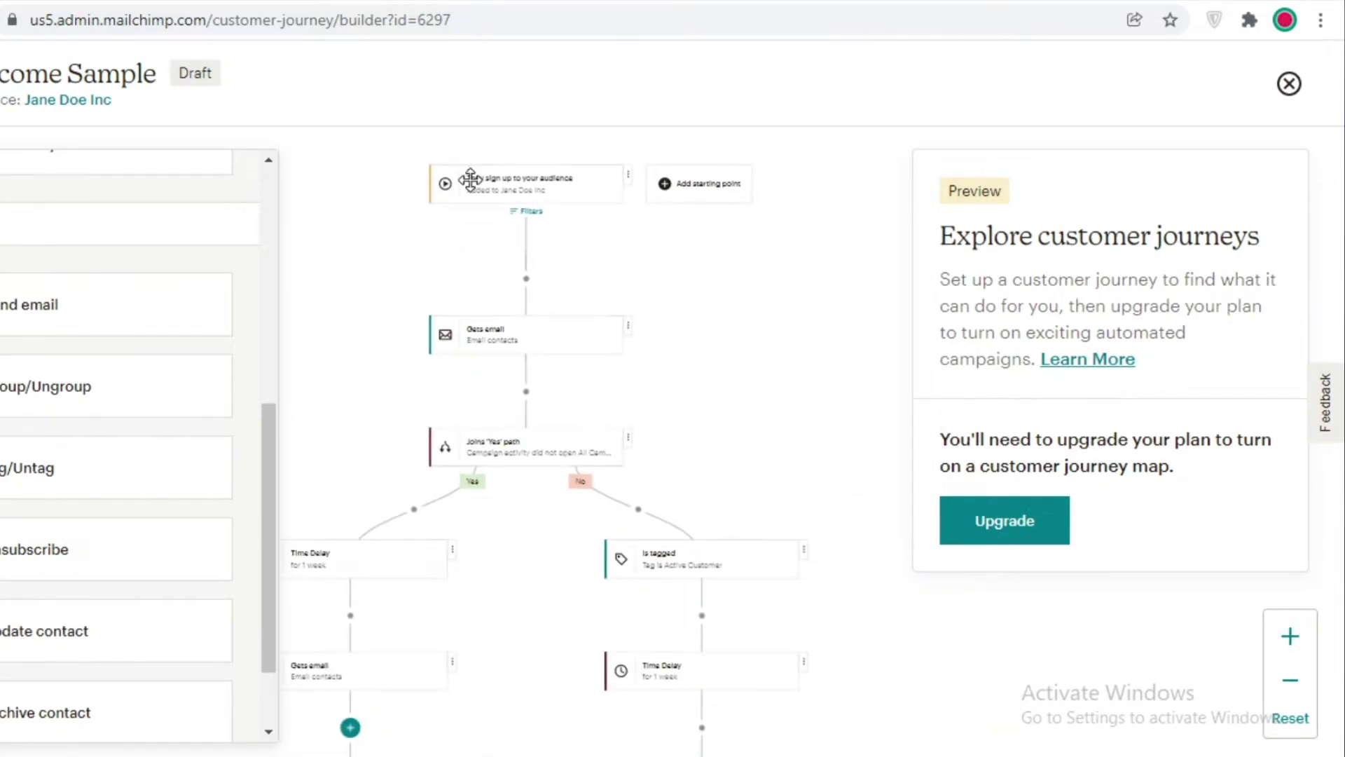
pyautogui.moveTo(662, 300); pyautogui.dragTo(700, 336)
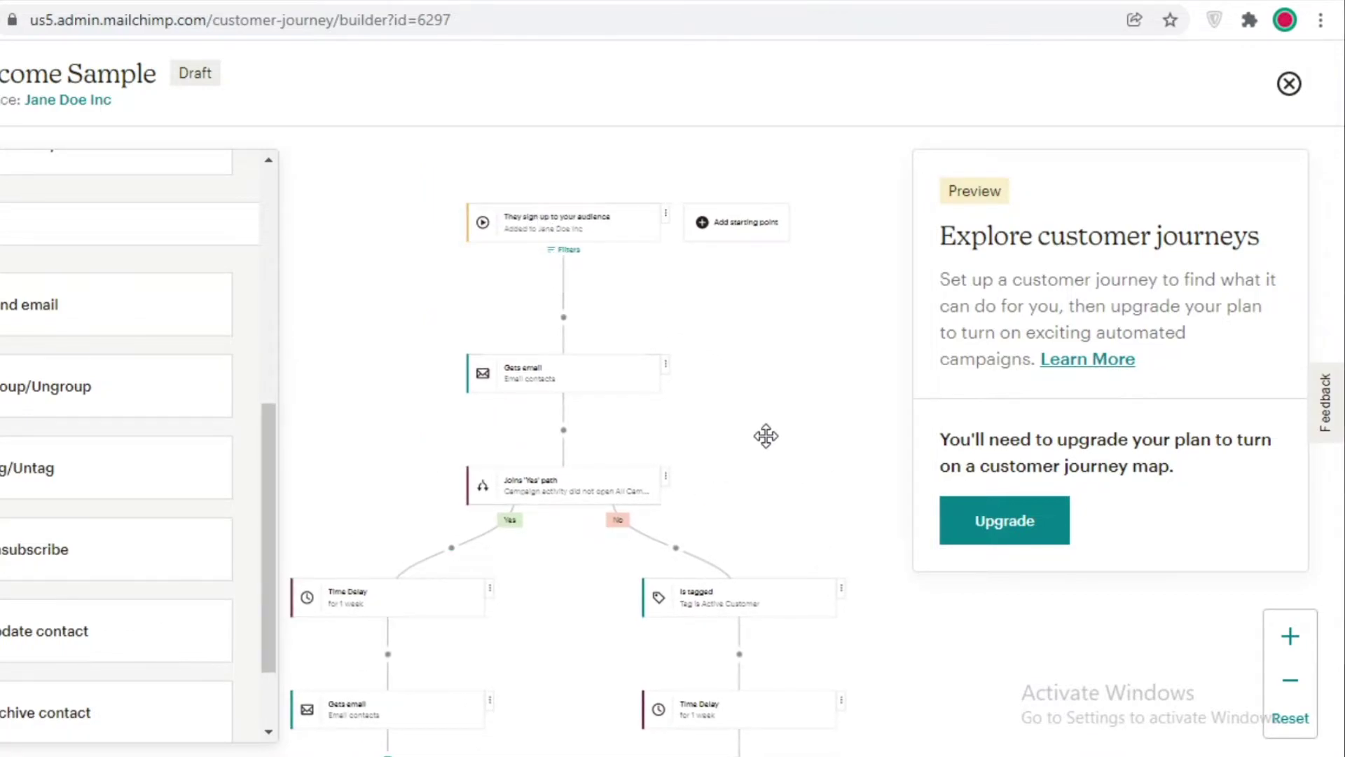
pyautogui.moveTo(766, 436); pyautogui.dragTo(729, 263)
pyautogui.click(1295, 634)
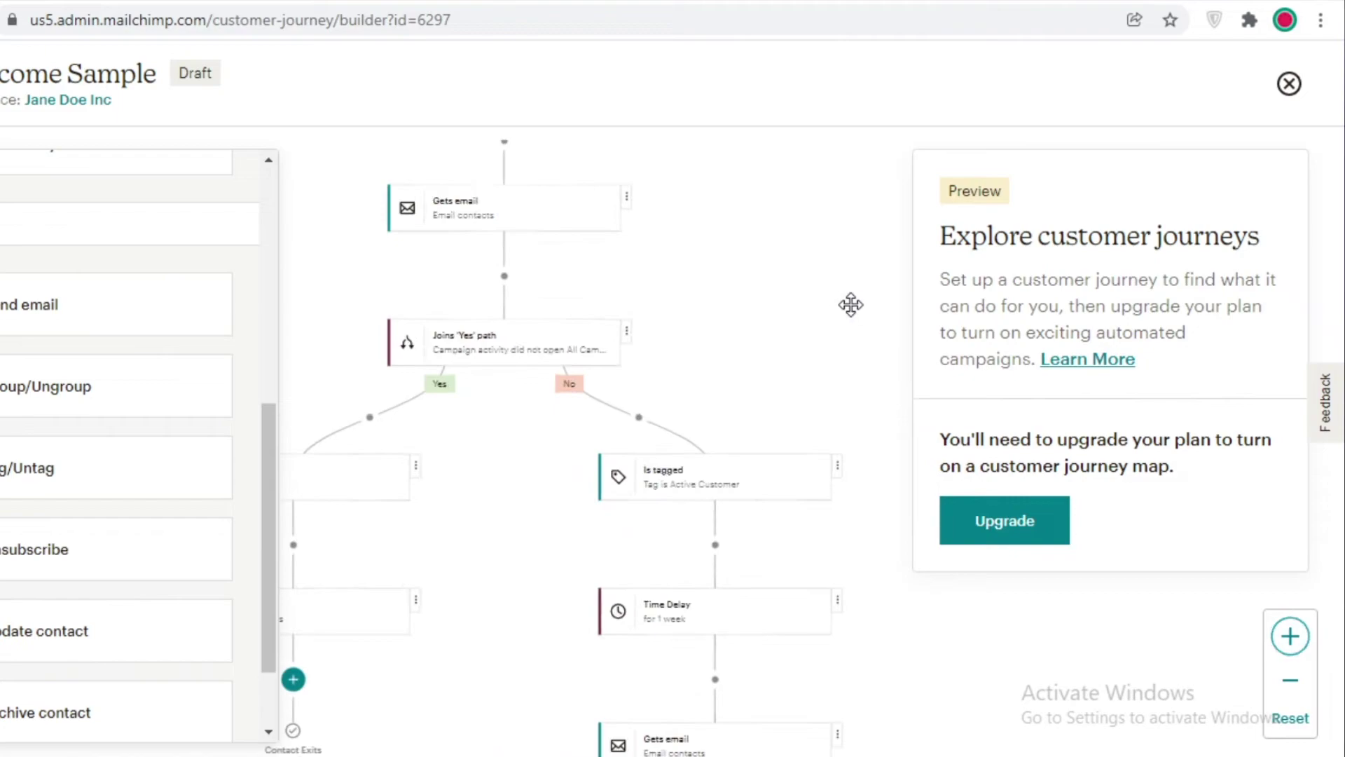
pyautogui.moveTo(853, 303); pyautogui.dragTo(725, 269)
pyautogui.moveTo(560, 486); pyautogui.dragTo(584, 648)
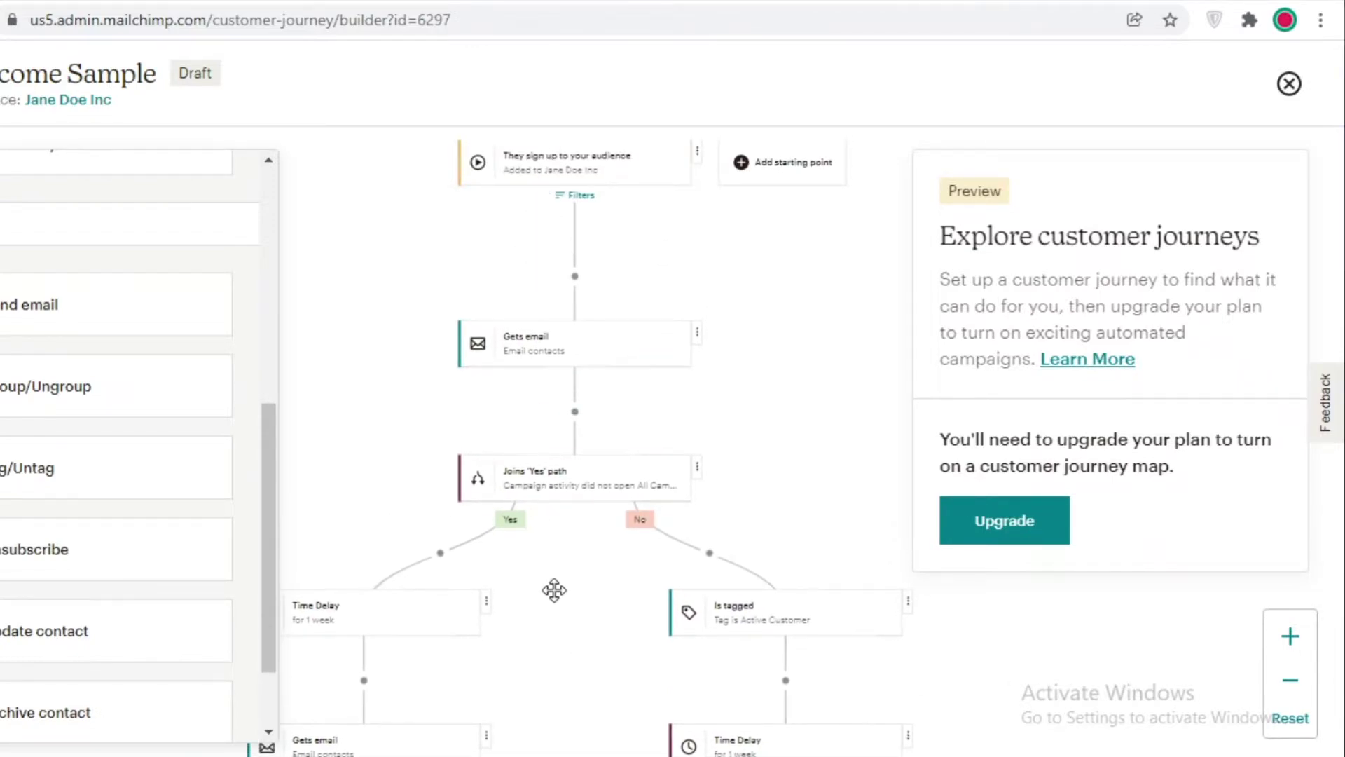
pyautogui.moveTo(554, 590); pyautogui.dragTo(520, 282)
pyautogui.moveTo(307, 541); pyautogui.dragTo(477, 608)
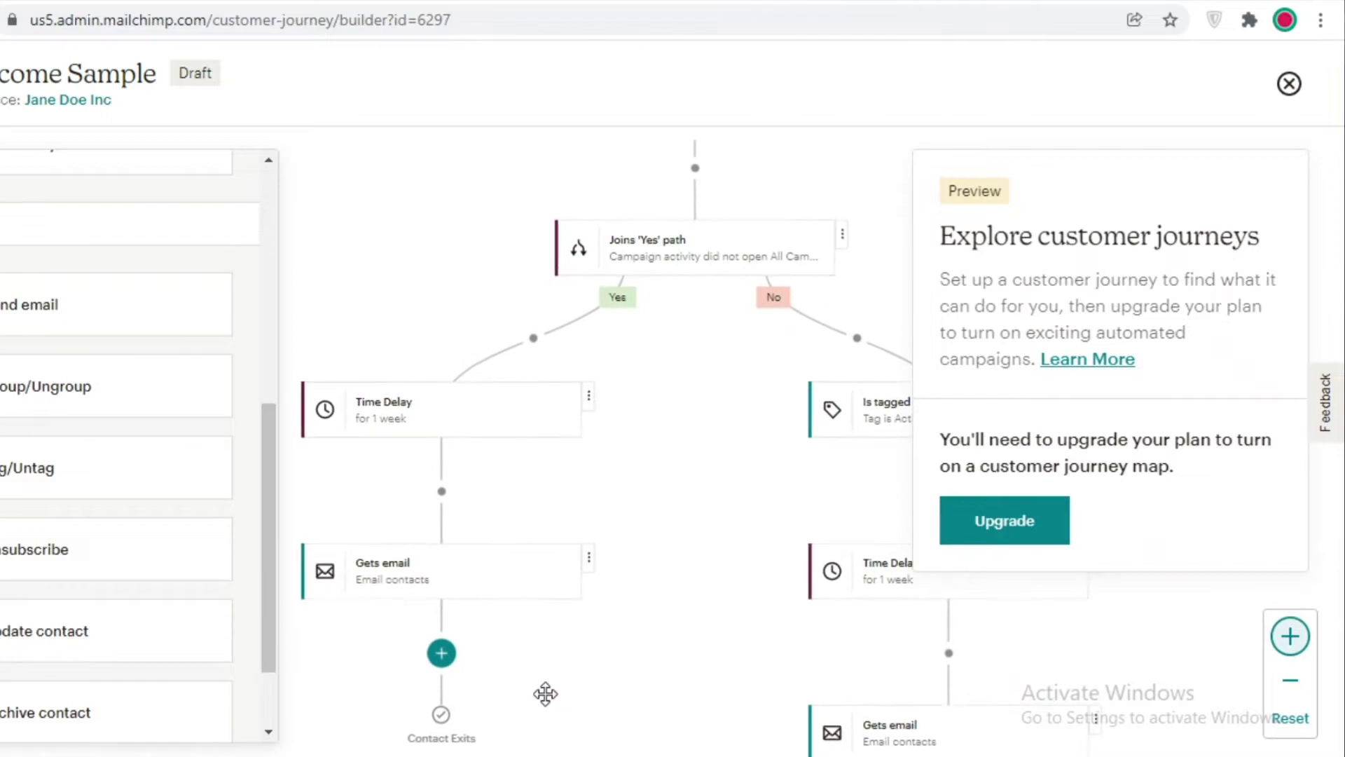
pyautogui.click(1290, 636)
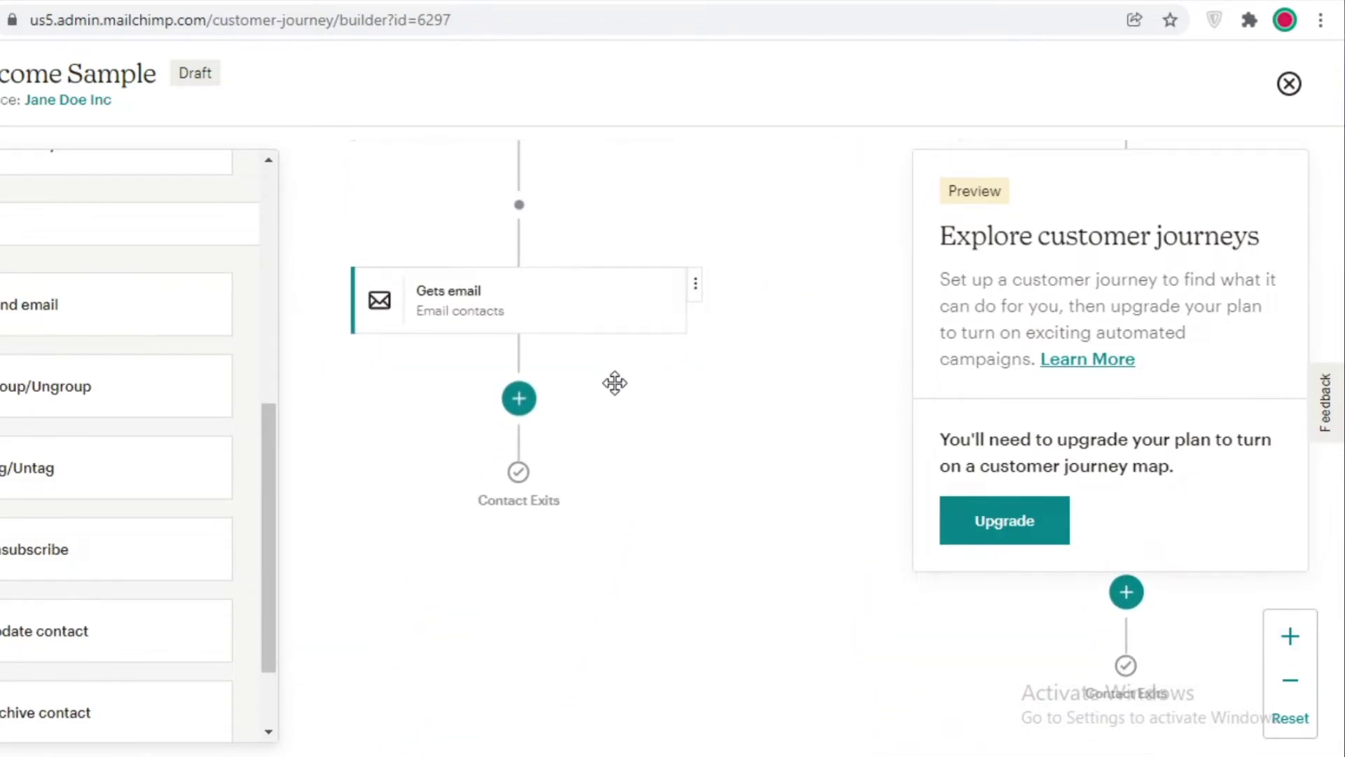
pyautogui.scroll(-2, 51, 714)
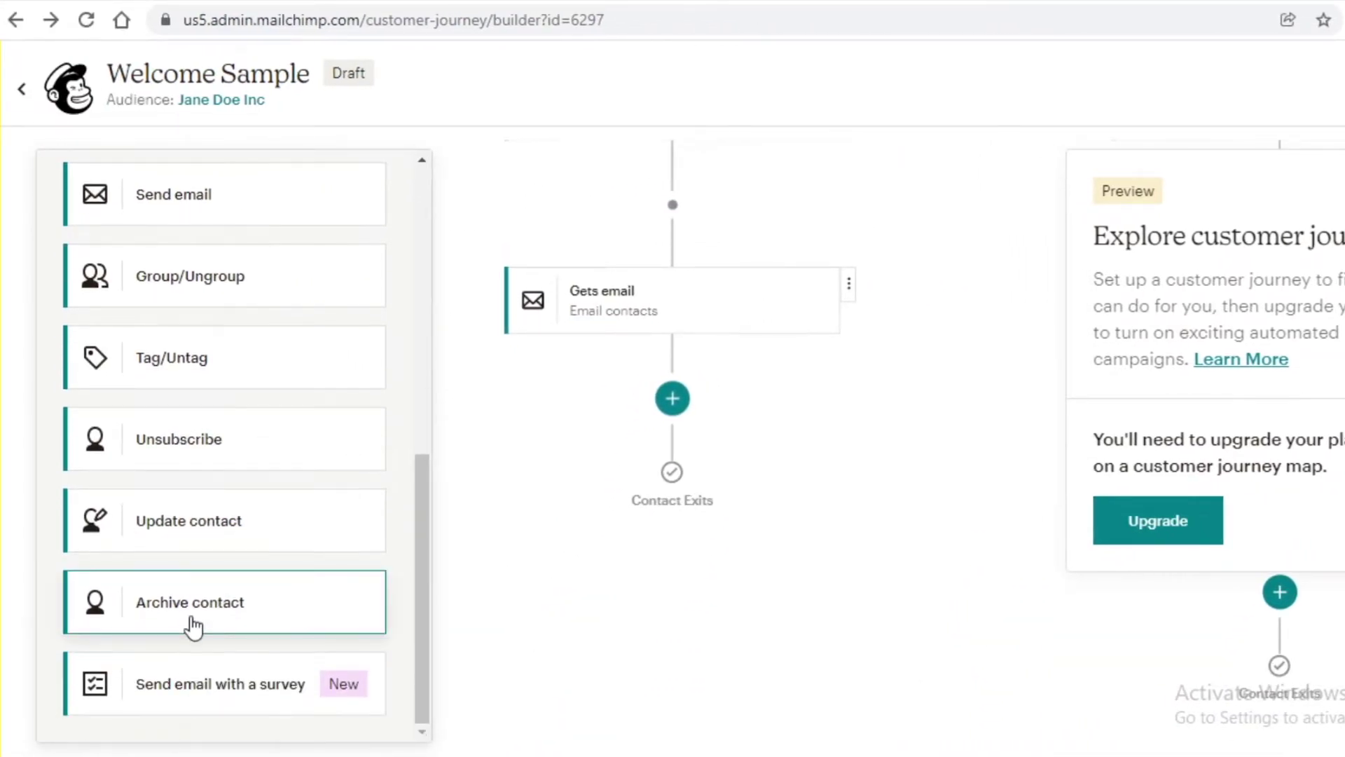
# Step: Place an If/Else split below Gets email: 'did not open' All Campaigns sent within the last 1 month
pyautogui.scroll(5, 219, 500)
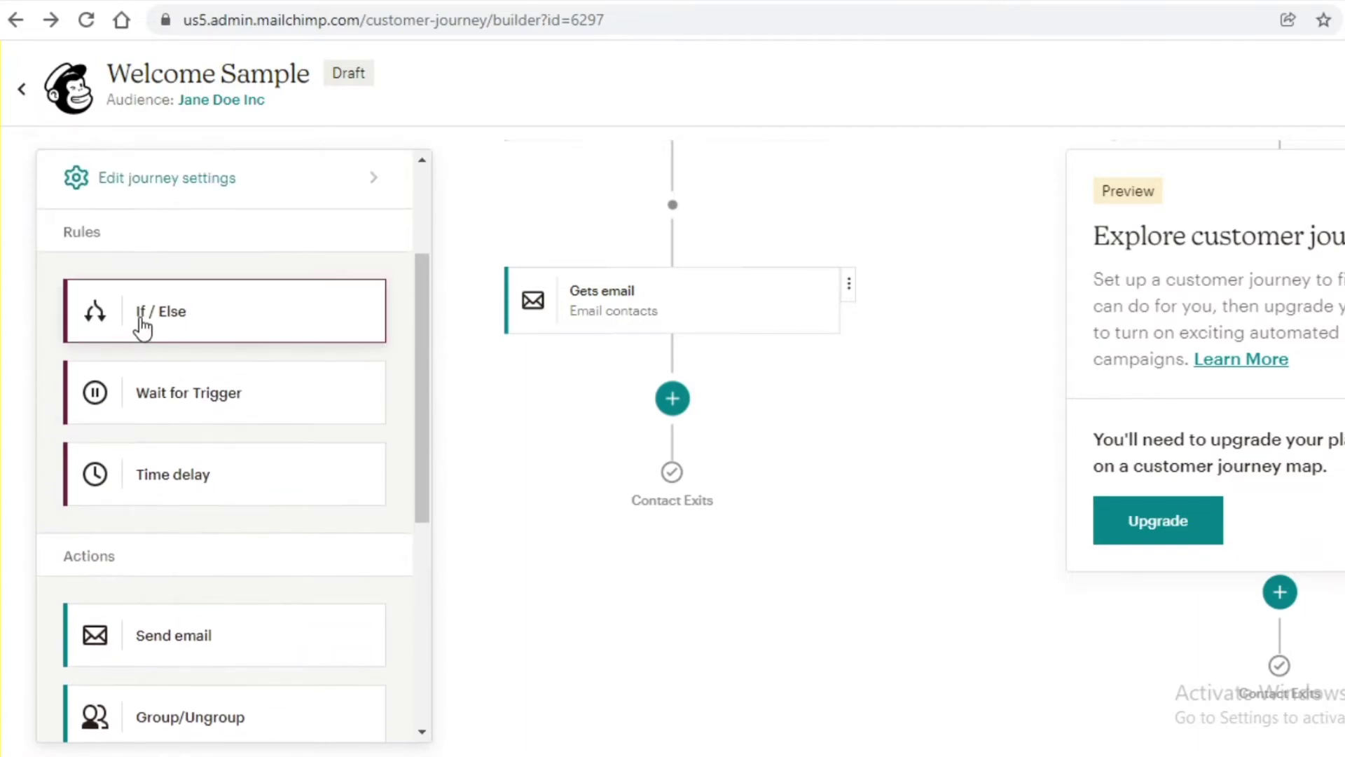
pyautogui.moveTo(141, 325); pyautogui.dragTo(636, 418)
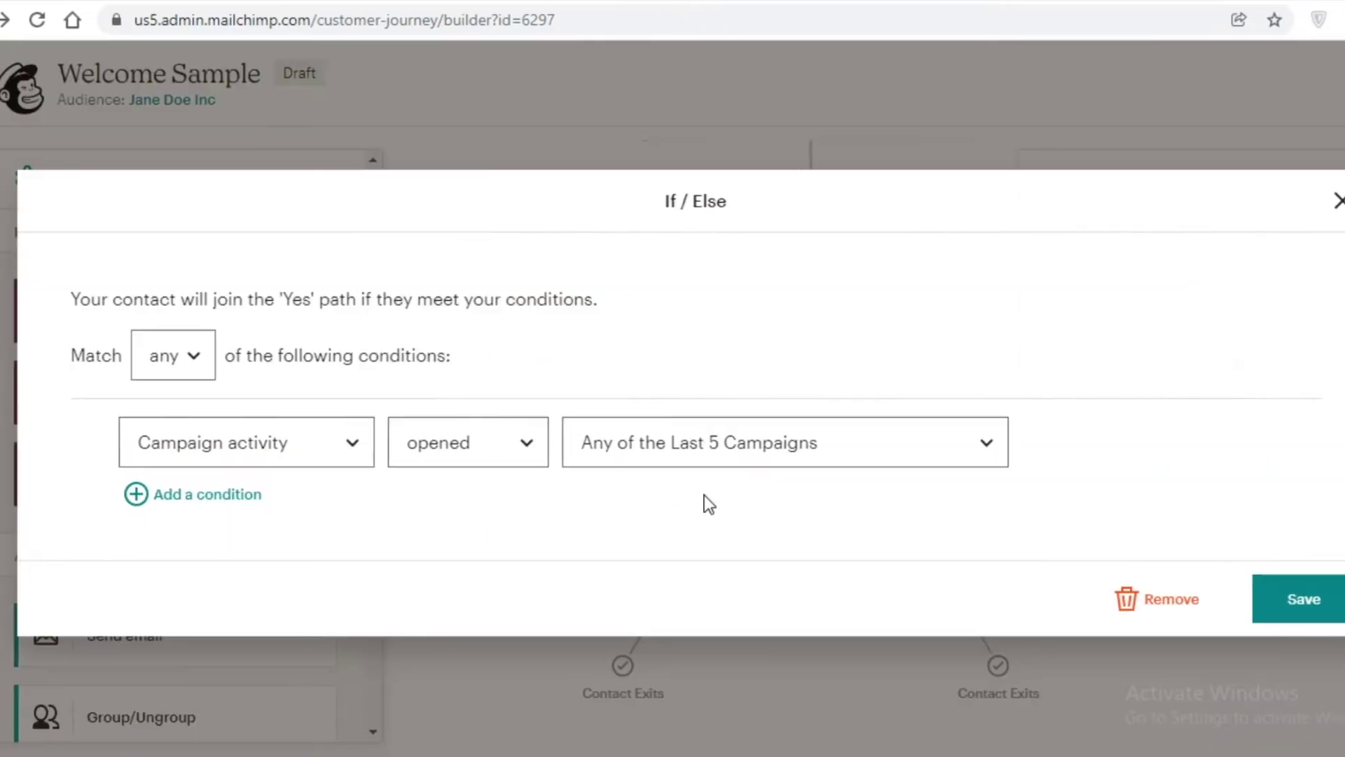
pyautogui.click(258, 438)
pyautogui.click(445, 451)
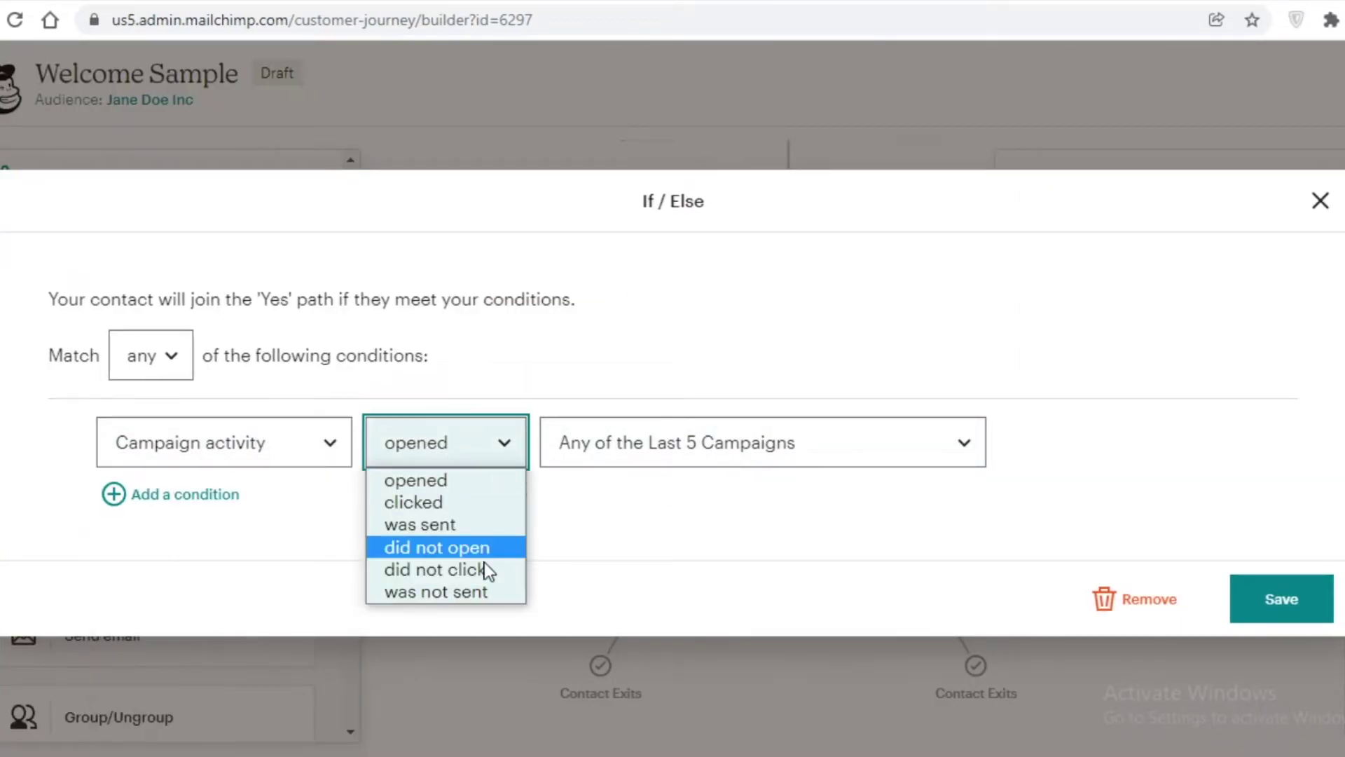
pyautogui.click(481, 553)
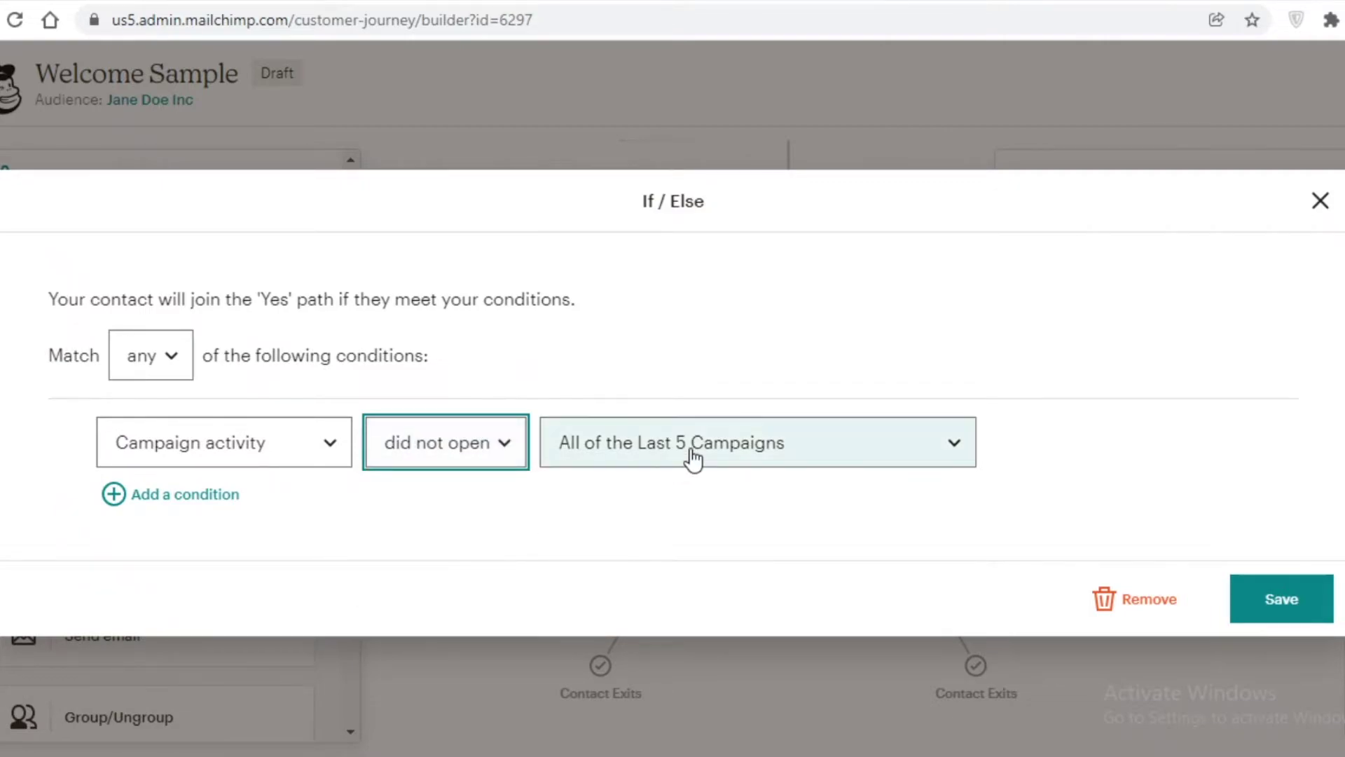
pyautogui.click(689, 457)
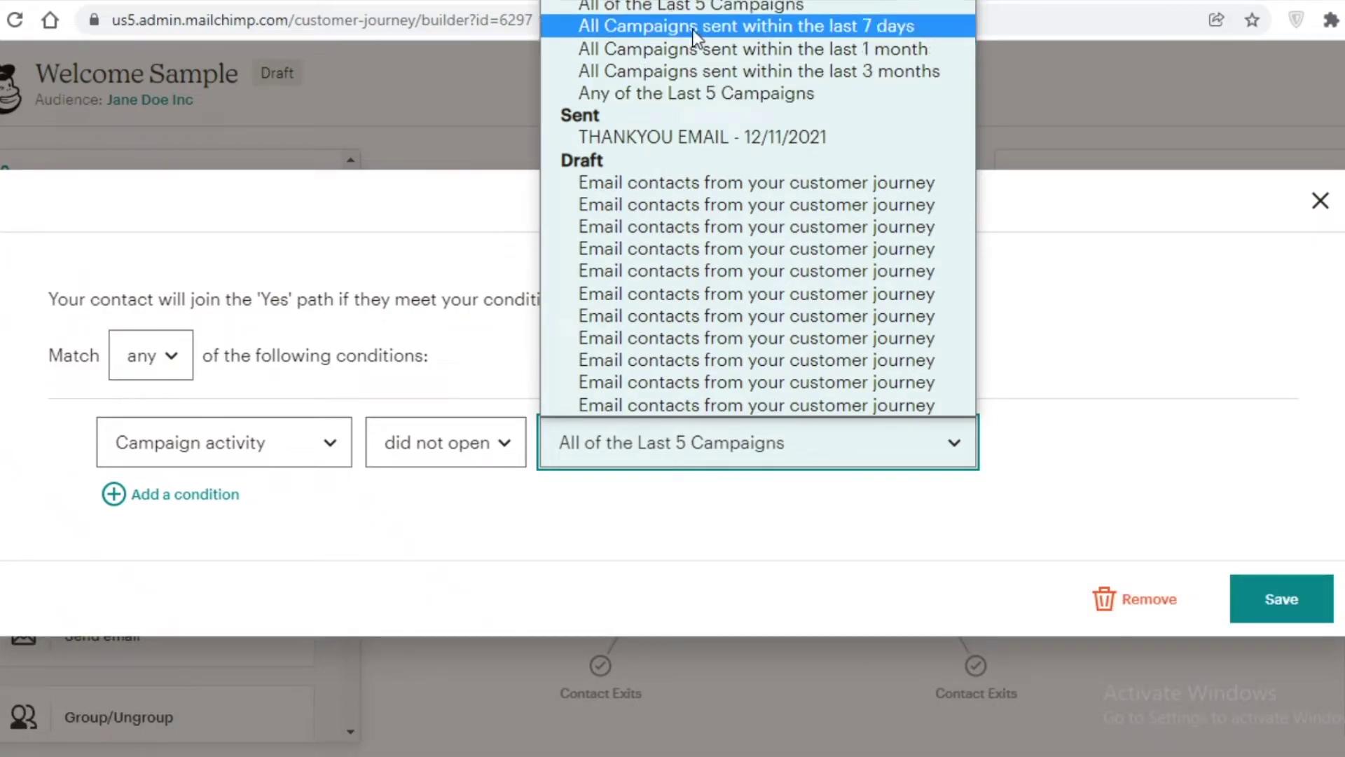
pyautogui.click(701, 49)
# Step: Review the condition types without changing them and save the If/Else split
pyautogui.click(231, 456)
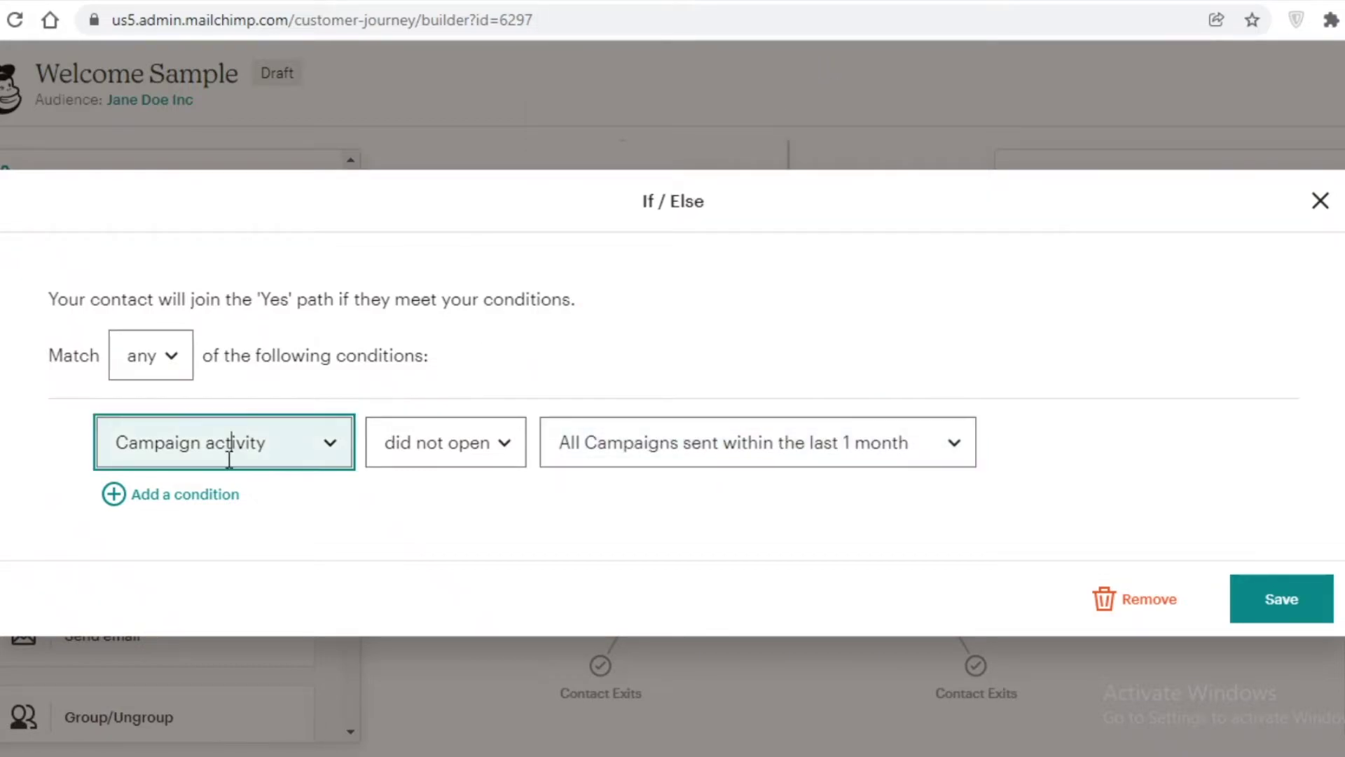
pyautogui.scroll(-10, 313, 640)
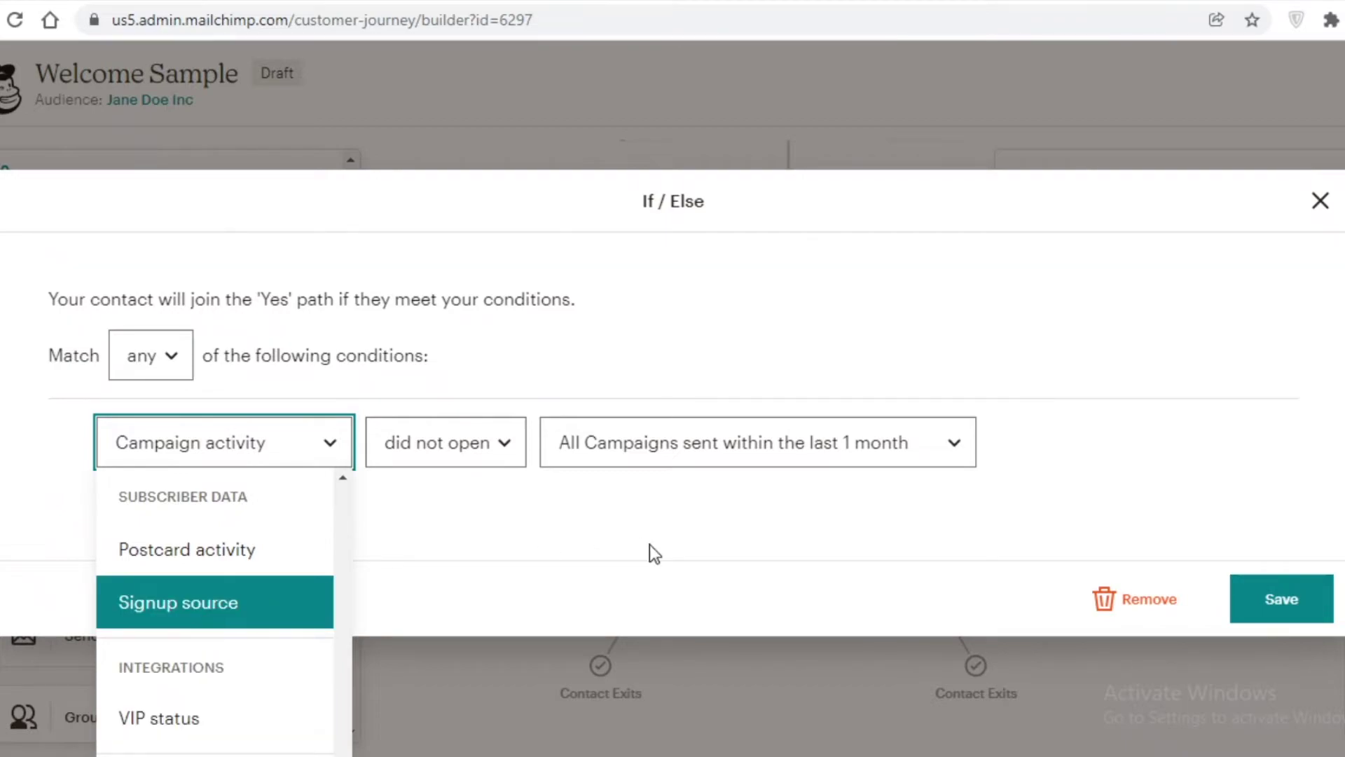
pyautogui.scroll(8, 187, 667)
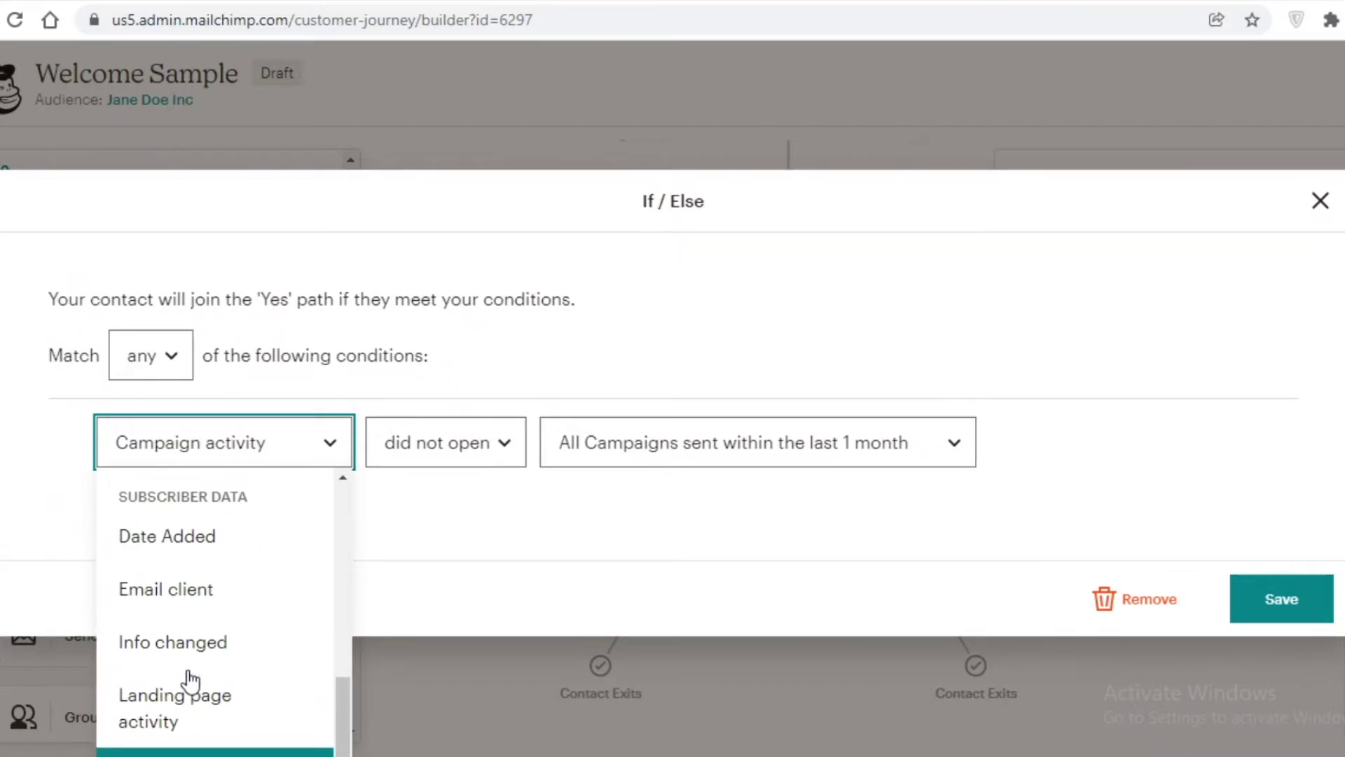
pyautogui.click(988, 594)
pyautogui.click(1268, 594)
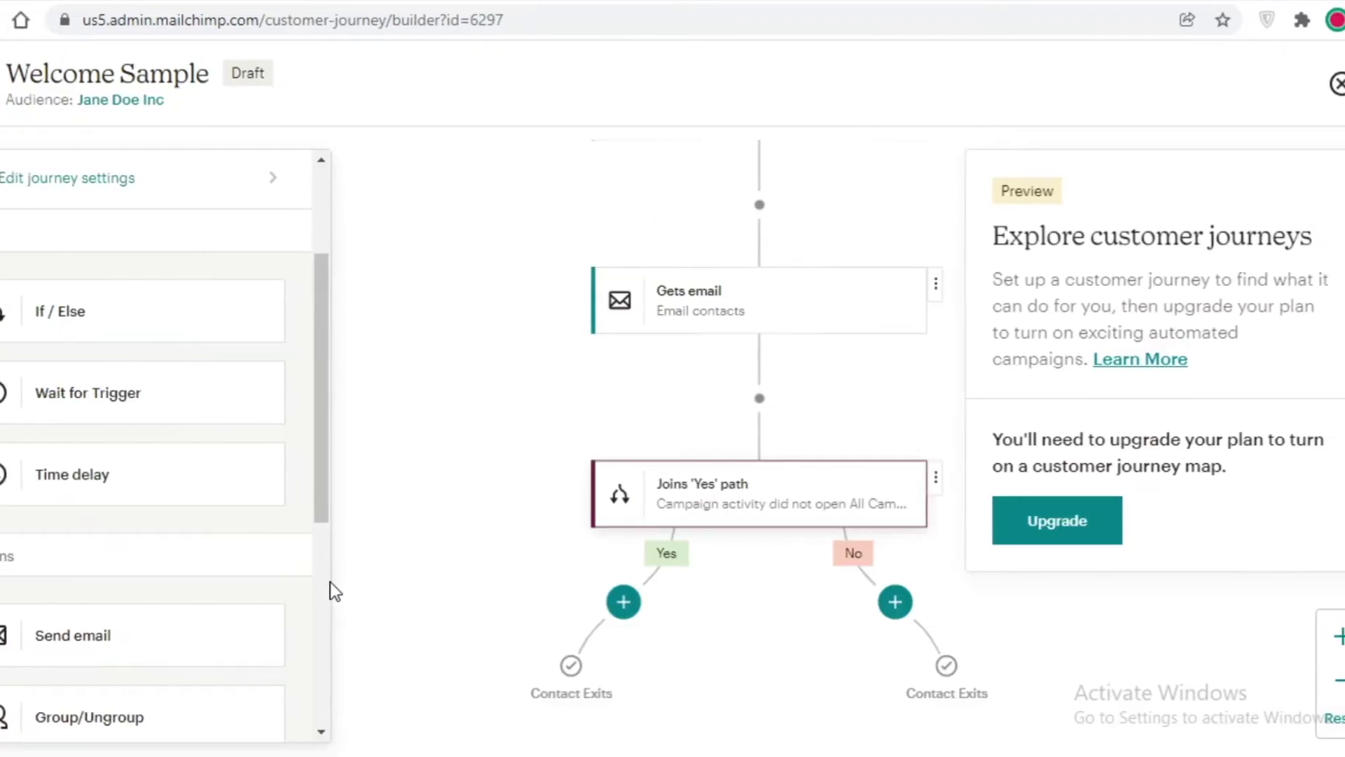
pyautogui.scroll(-2, 390, 561)
# Step: Add an Unsubscribe step to the Yes branch of the split
pyautogui.moveTo(695, 540); pyautogui.dragTo(510, 511)
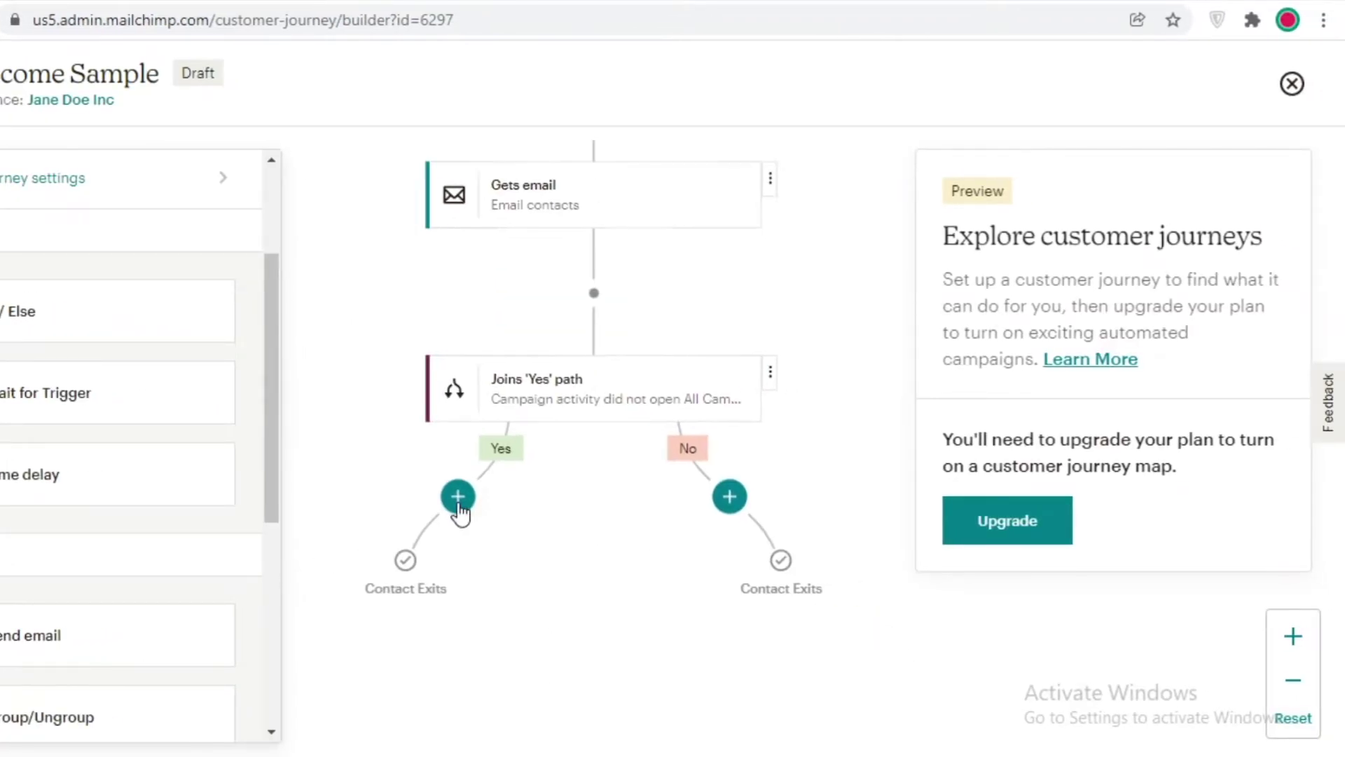
pyautogui.scroll(-6, 72, 546)
pyautogui.moveTo(86, 439); pyautogui.dragTo(610, 515)
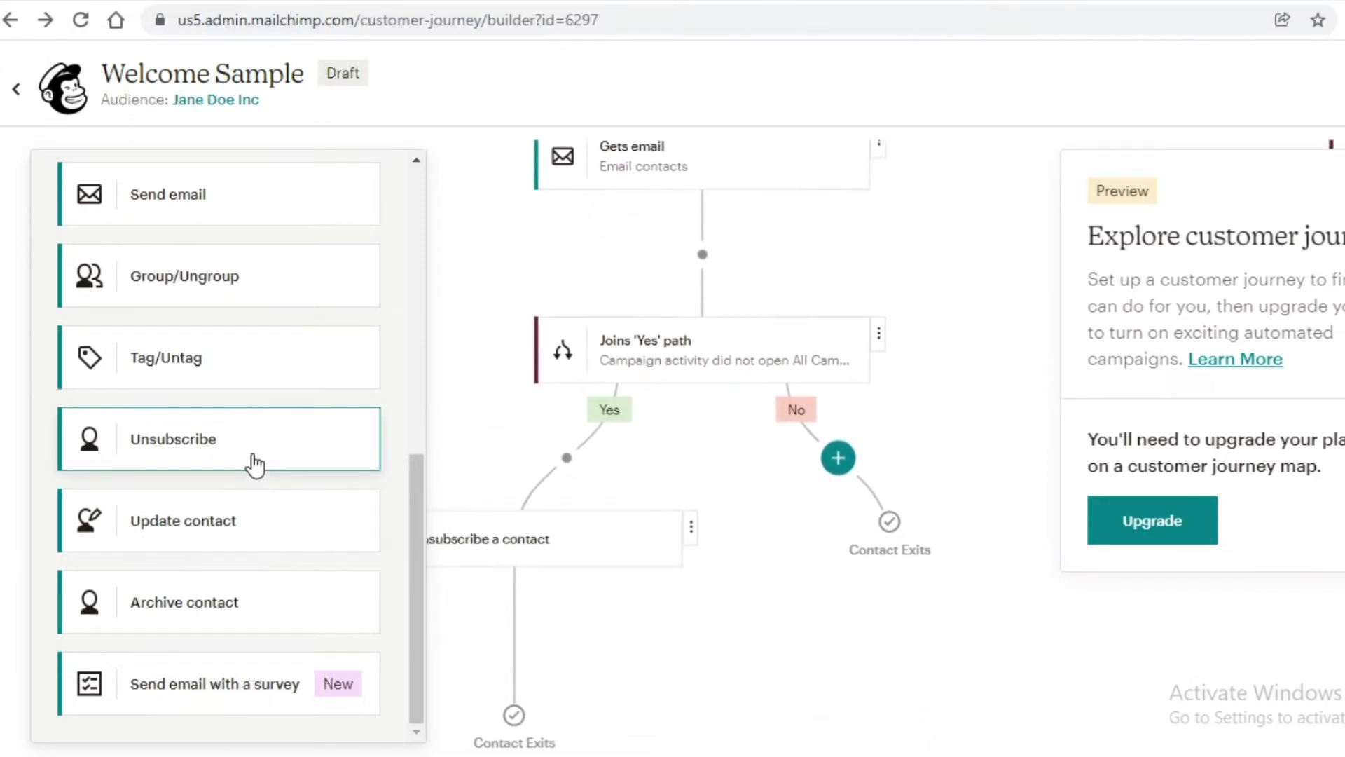
# Step: Add a Send email step to the No branch, then save and close the journey
pyautogui.moveTo(201, 217); pyautogui.dragTo(888, 456)
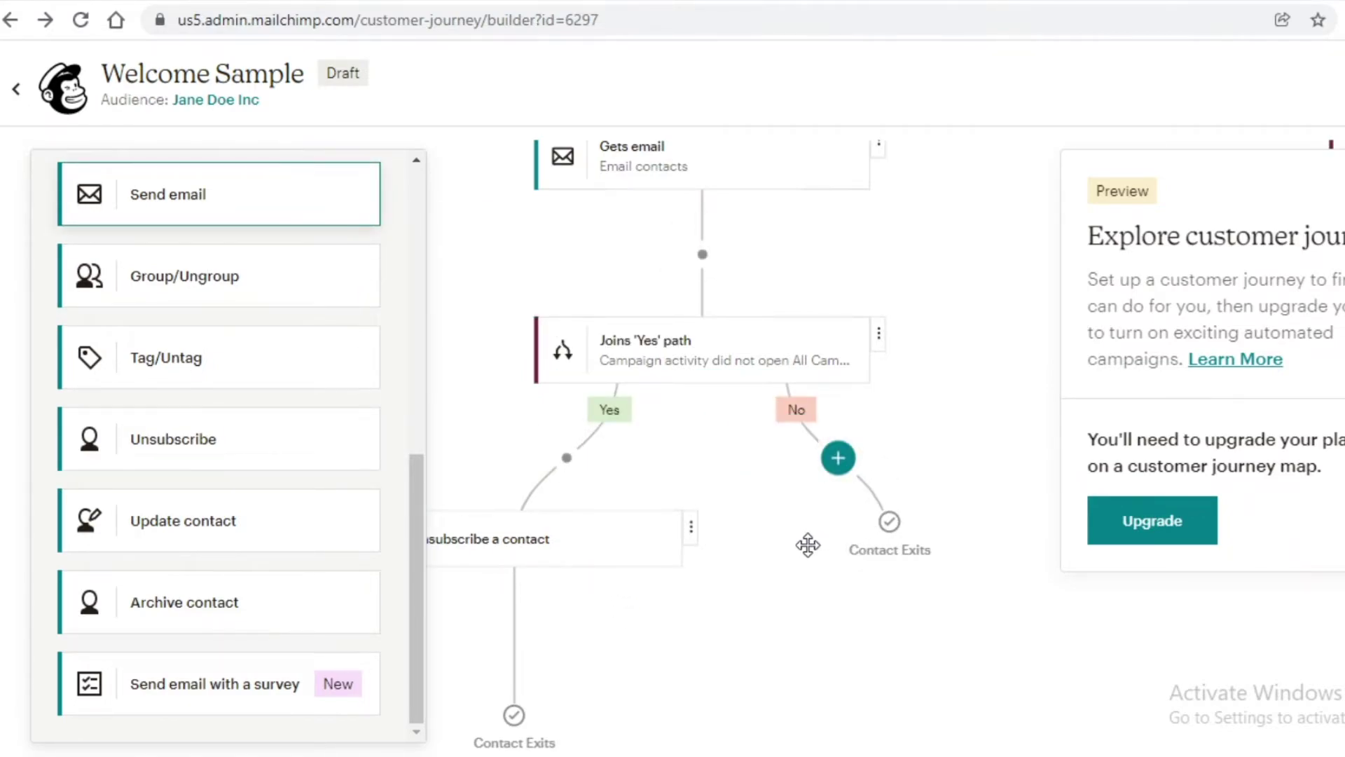
pyautogui.moveTo(808, 544); pyautogui.dragTo(685, 465)
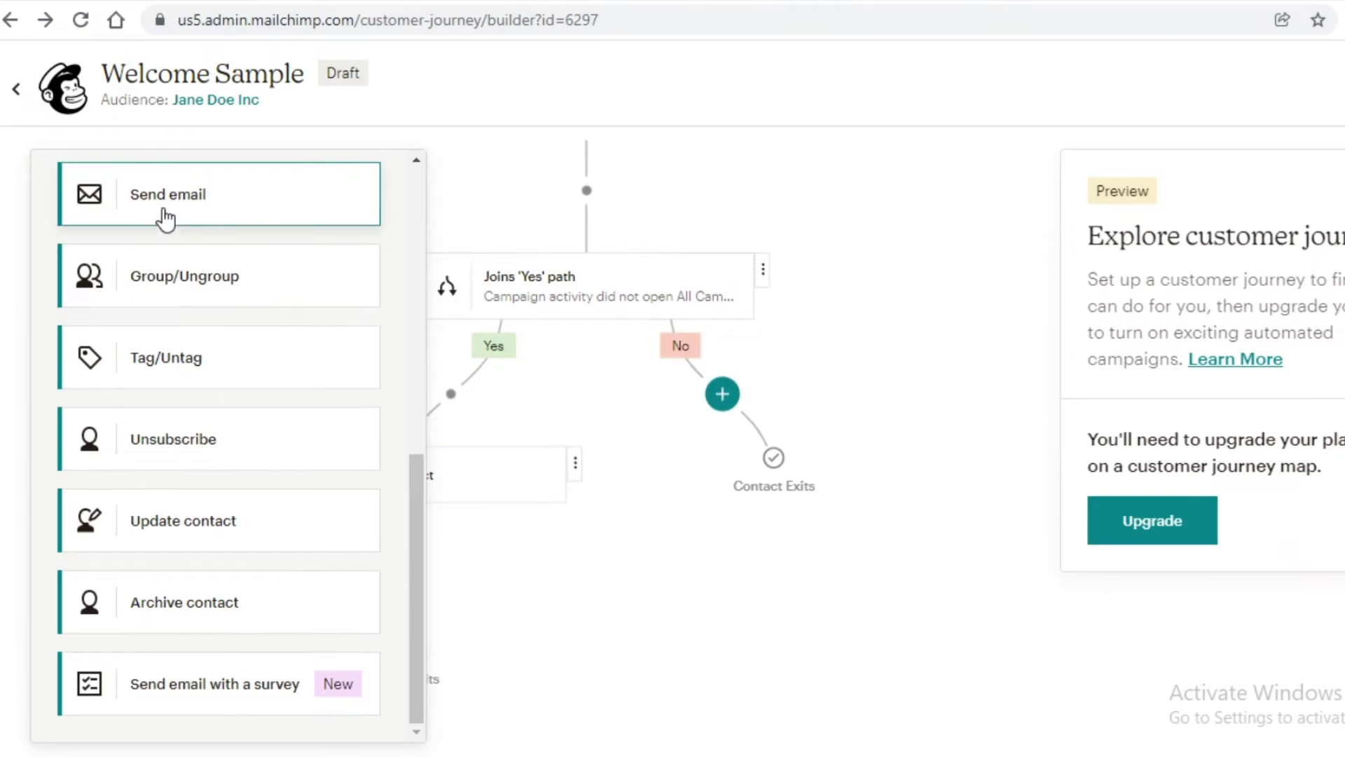
pyautogui.moveTo(166, 220); pyautogui.dragTo(690, 423)
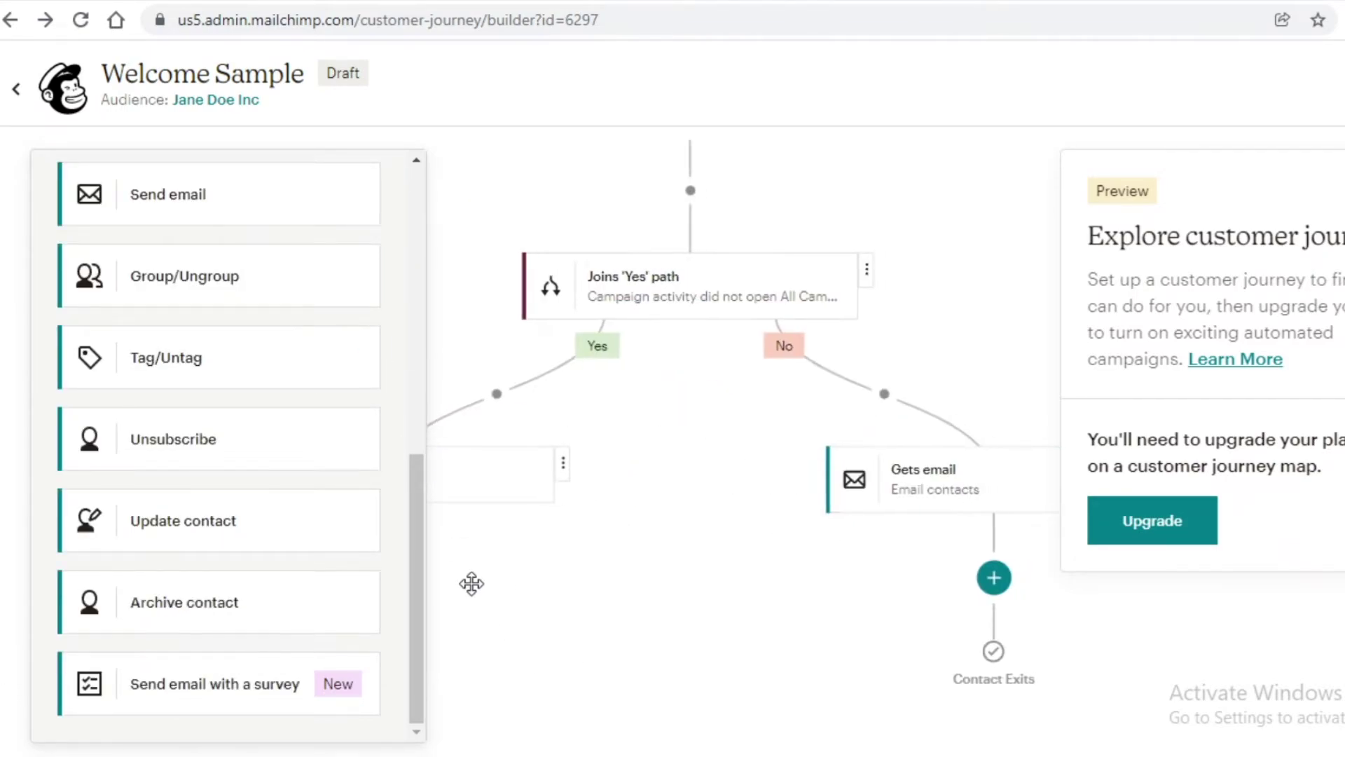
pyautogui.hscroll(4, 754, 538)
pyautogui.scroll(-2, 754, 538)
pyautogui.hscroll(-3, 486, 655)
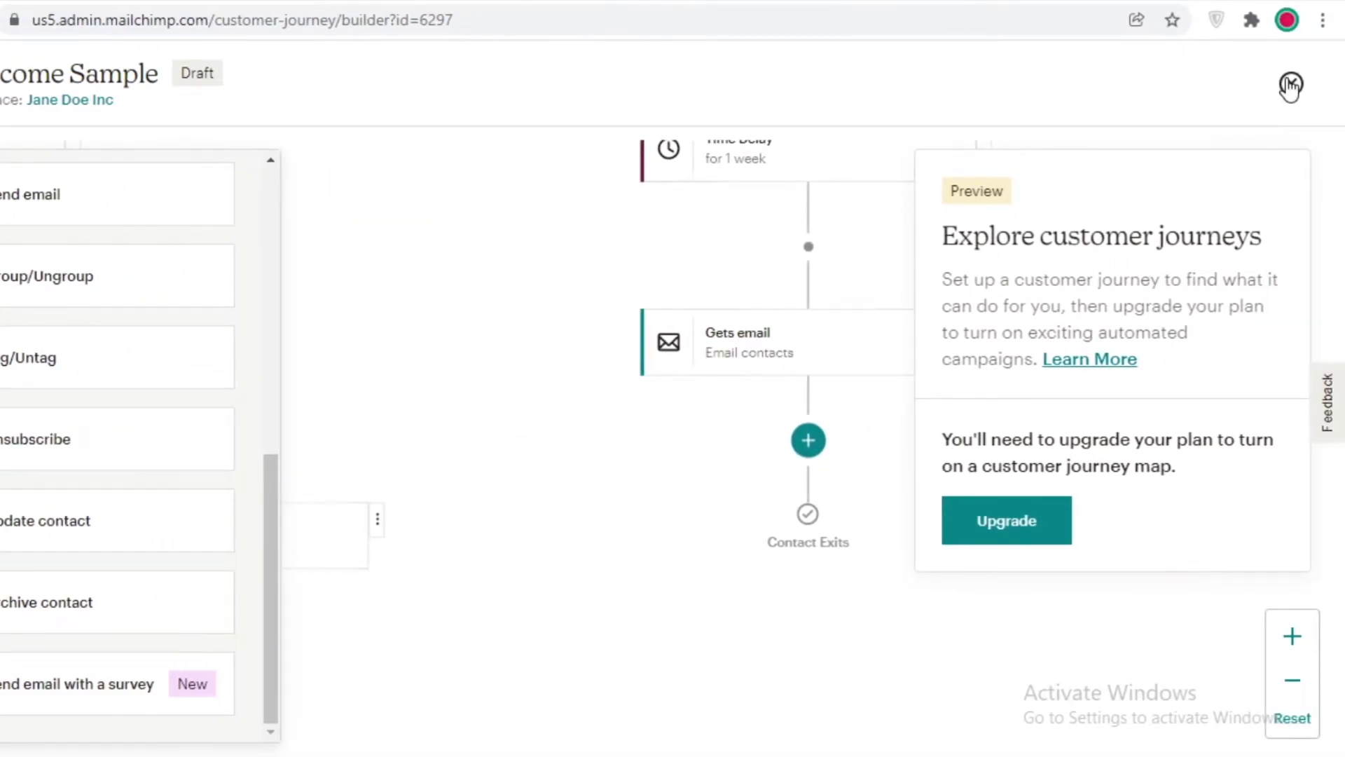
pyautogui.click(1290, 84)
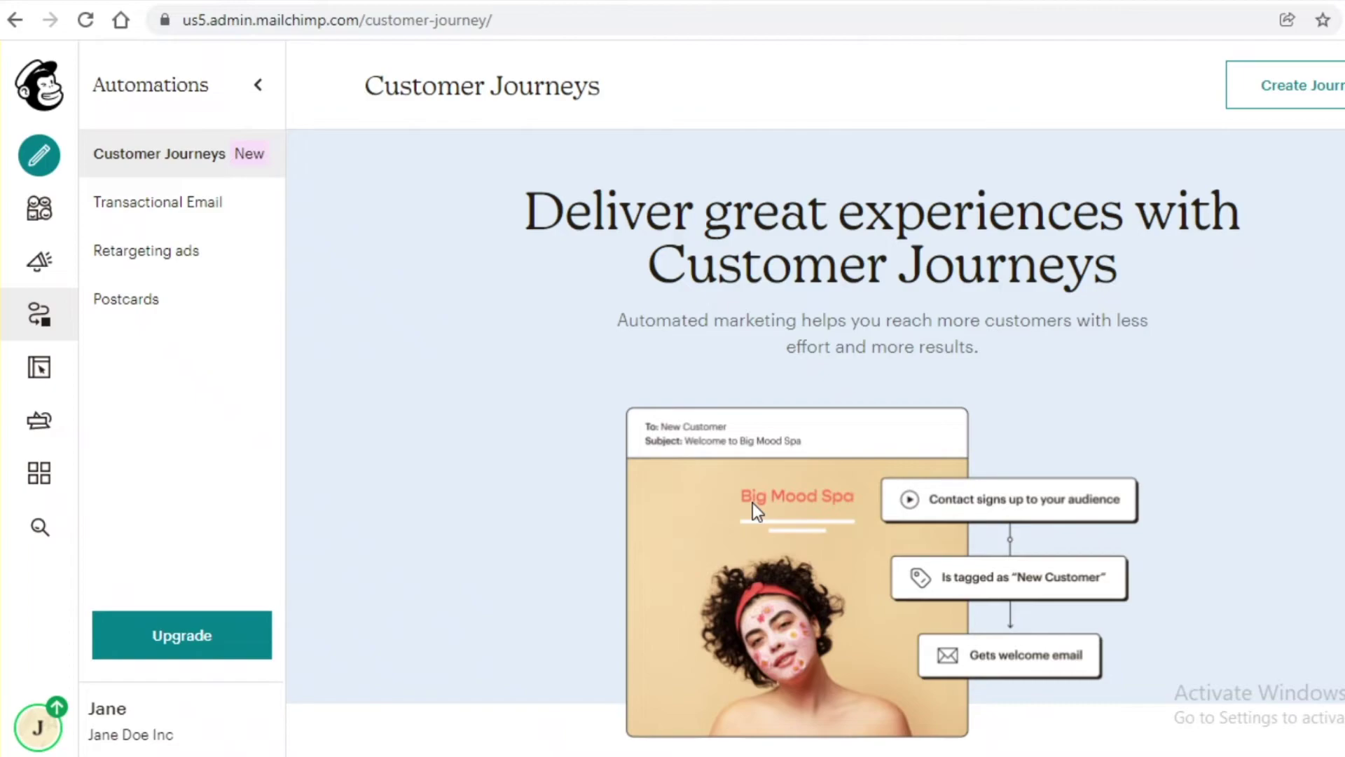
# Step: Scroll through the Select A Plan page comparing Premium, Standard, Essentials and the Free plan
pyautogui.scroll(-5, 958, 464)
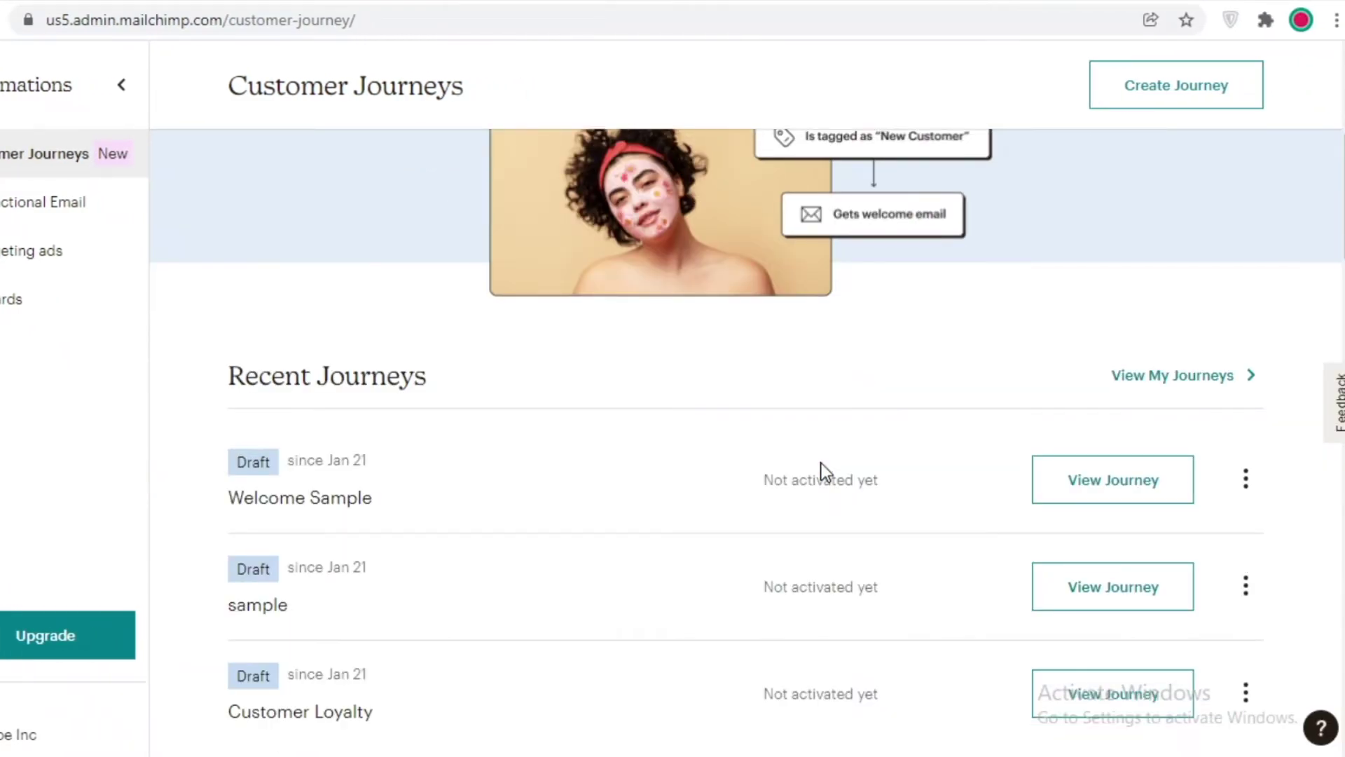
pyautogui.scroll(-6, 821, 464)
pyautogui.scroll(5, 744, 502)
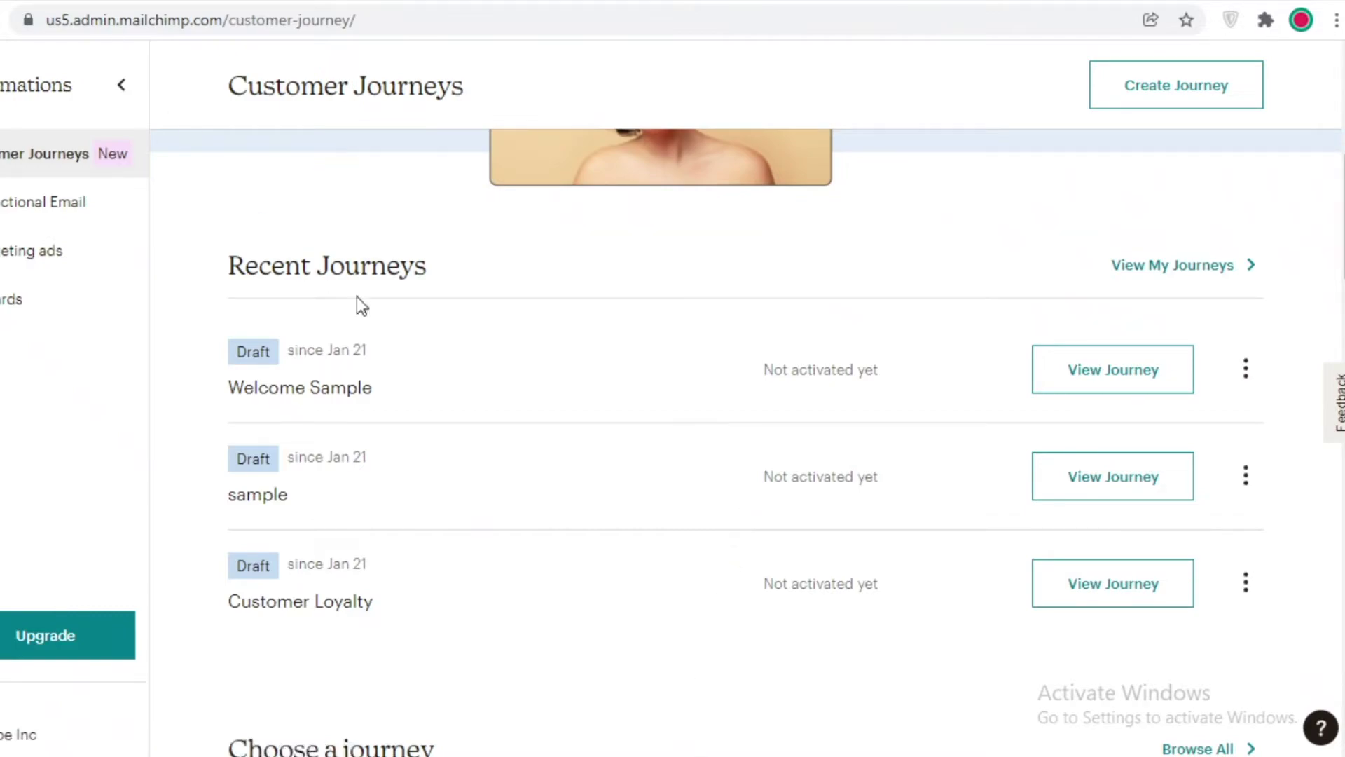
pyautogui.scroll(5, 479, 373)
pyautogui.scroll(-8, 481, 378)
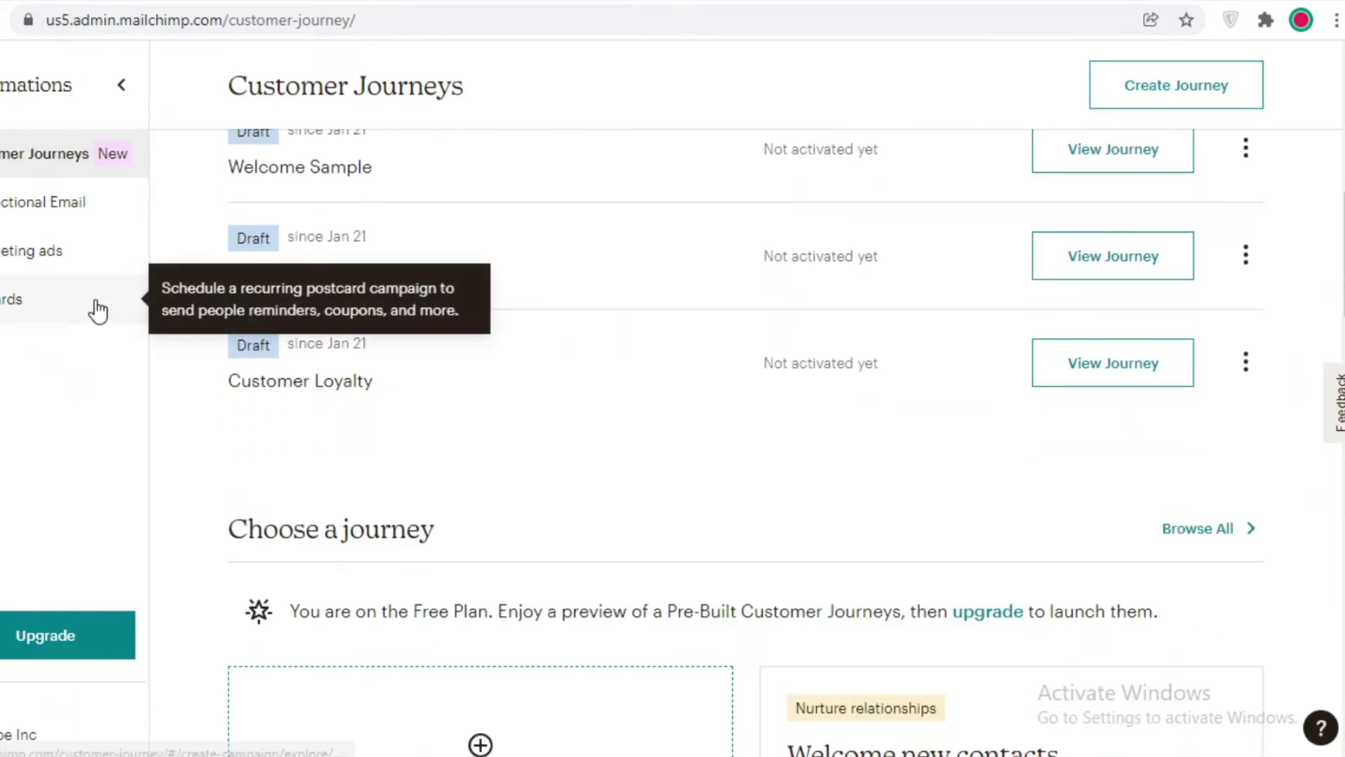
pyautogui.scroll(8, 970, 175)
pyautogui.scroll(3, 970, 175)
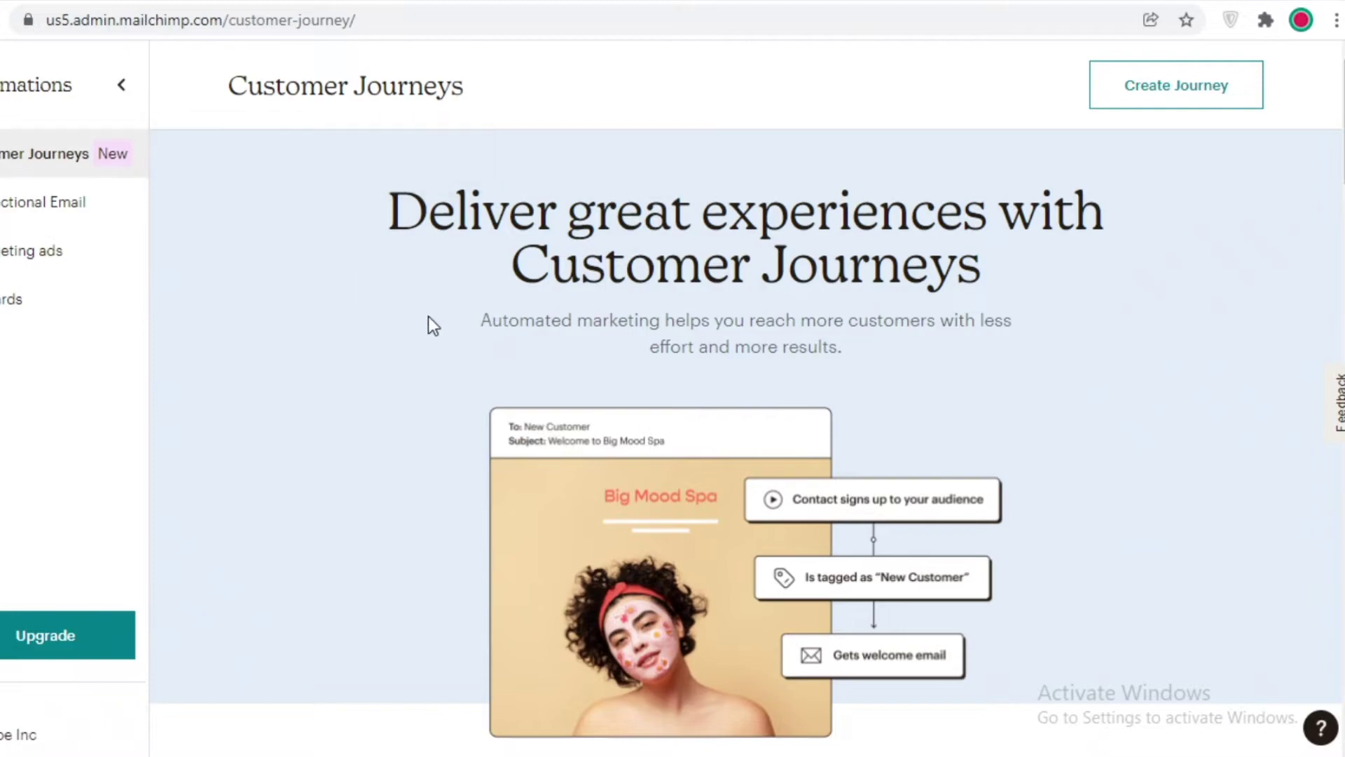
pyautogui.scroll(-15, 570, 384)
pyautogui.scroll(5, 571, 385)
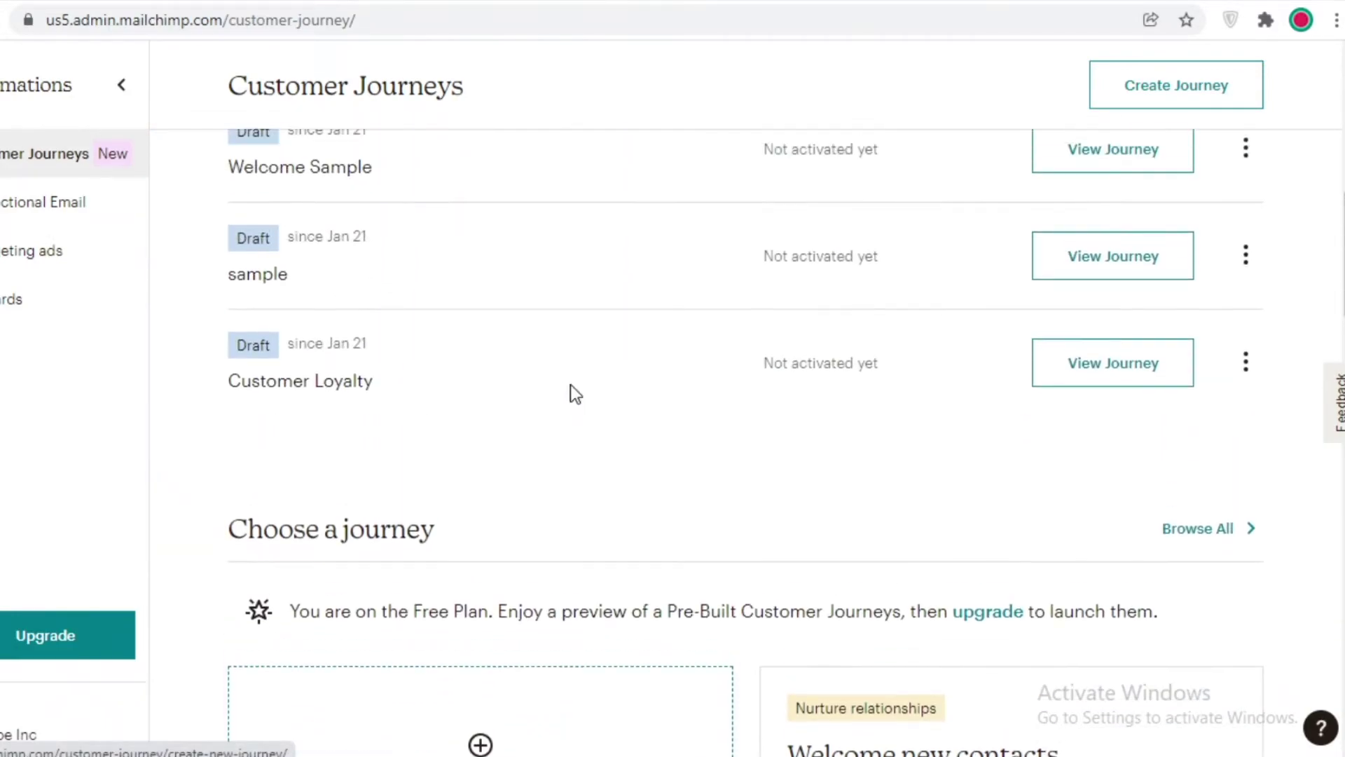
pyautogui.scroll(-7, 571, 393)
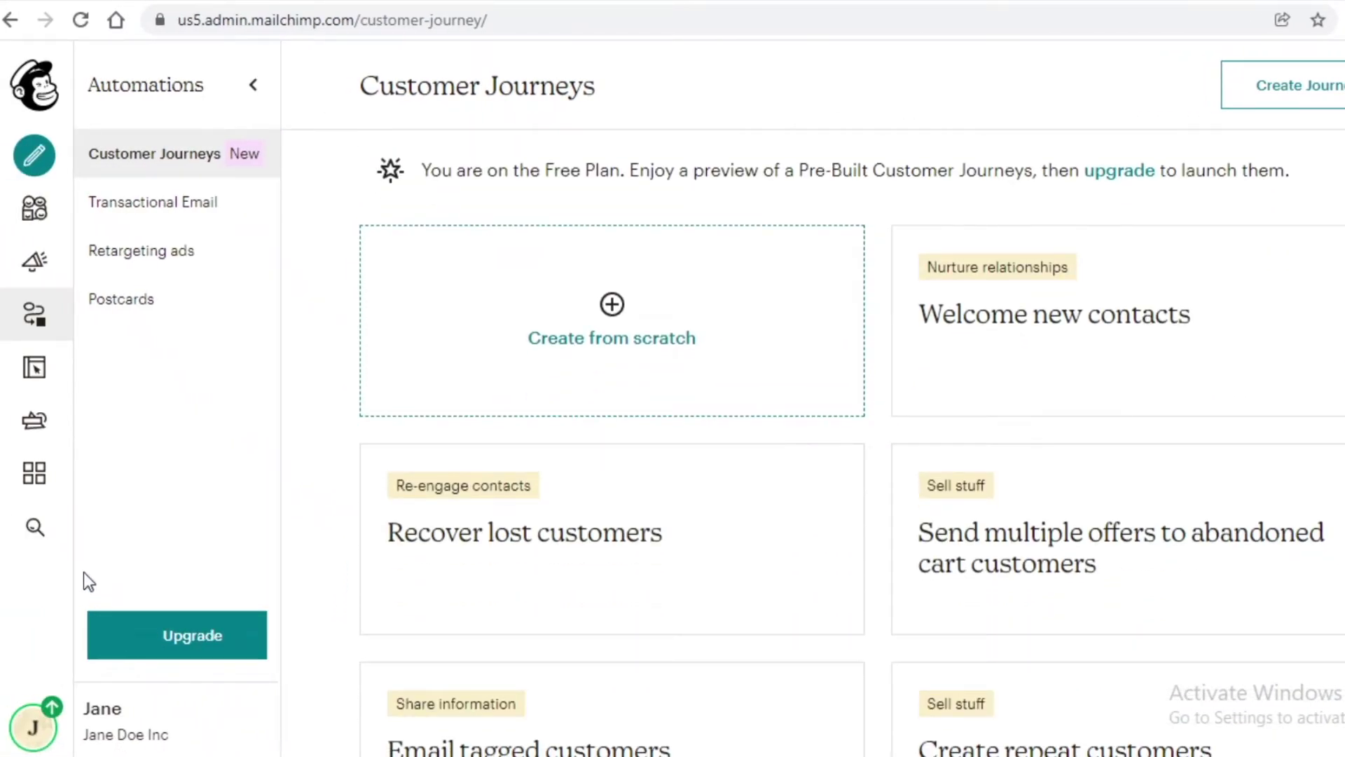
pyautogui.scroll(6, 258, 573)
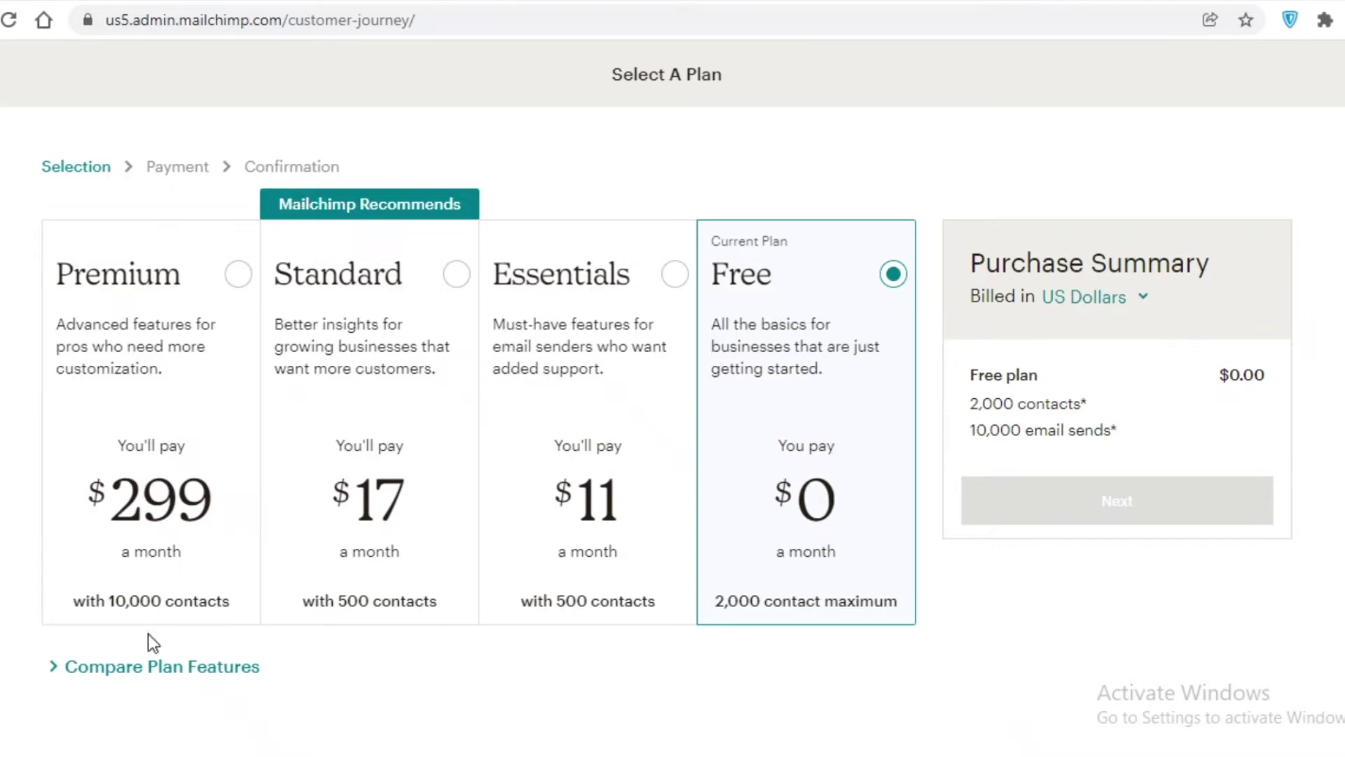
# Step: Expand Compare Plan Features and review the feature comparison across plans
pyautogui.click(156, 666)
pyautogui.scroll(-3, 179, 632)
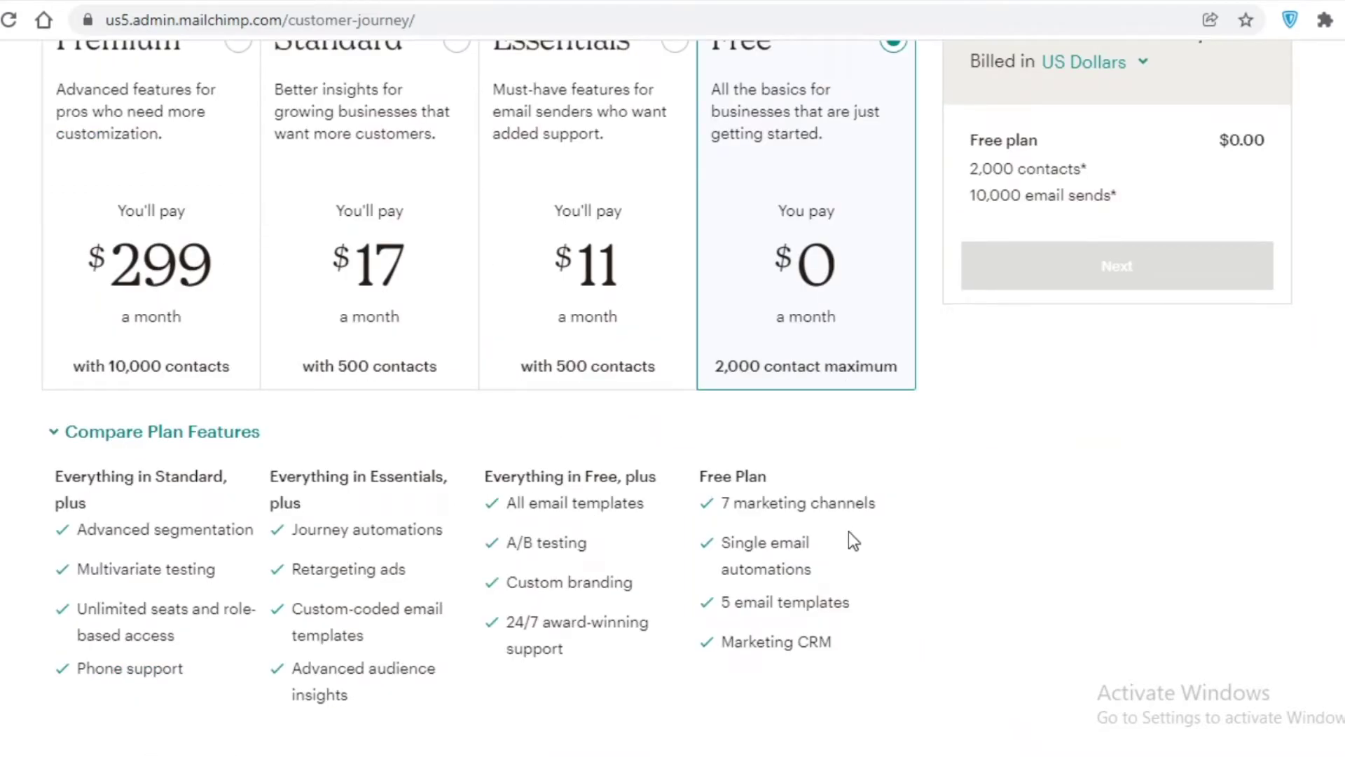
pyautogui.scroll(2, 648, 514)
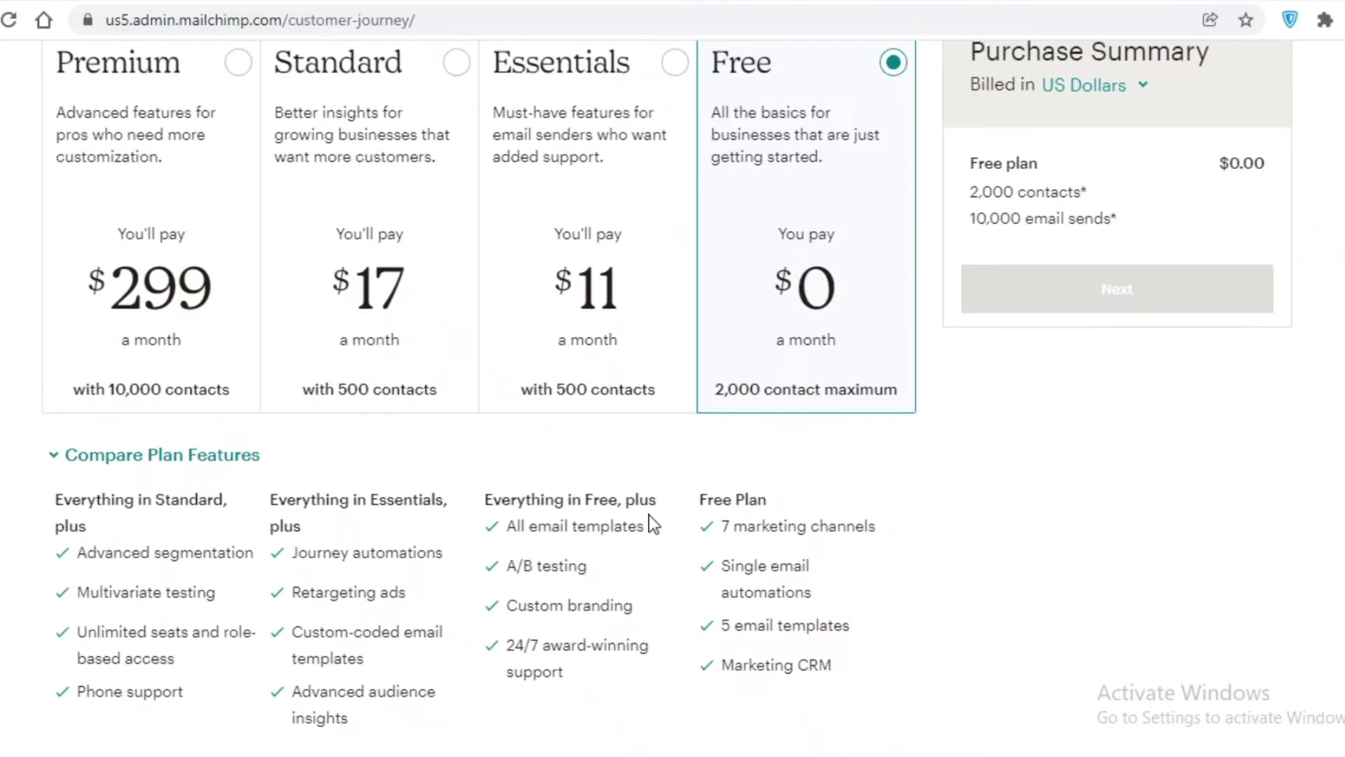
pyautogui.scroll(-2, 829, 569)
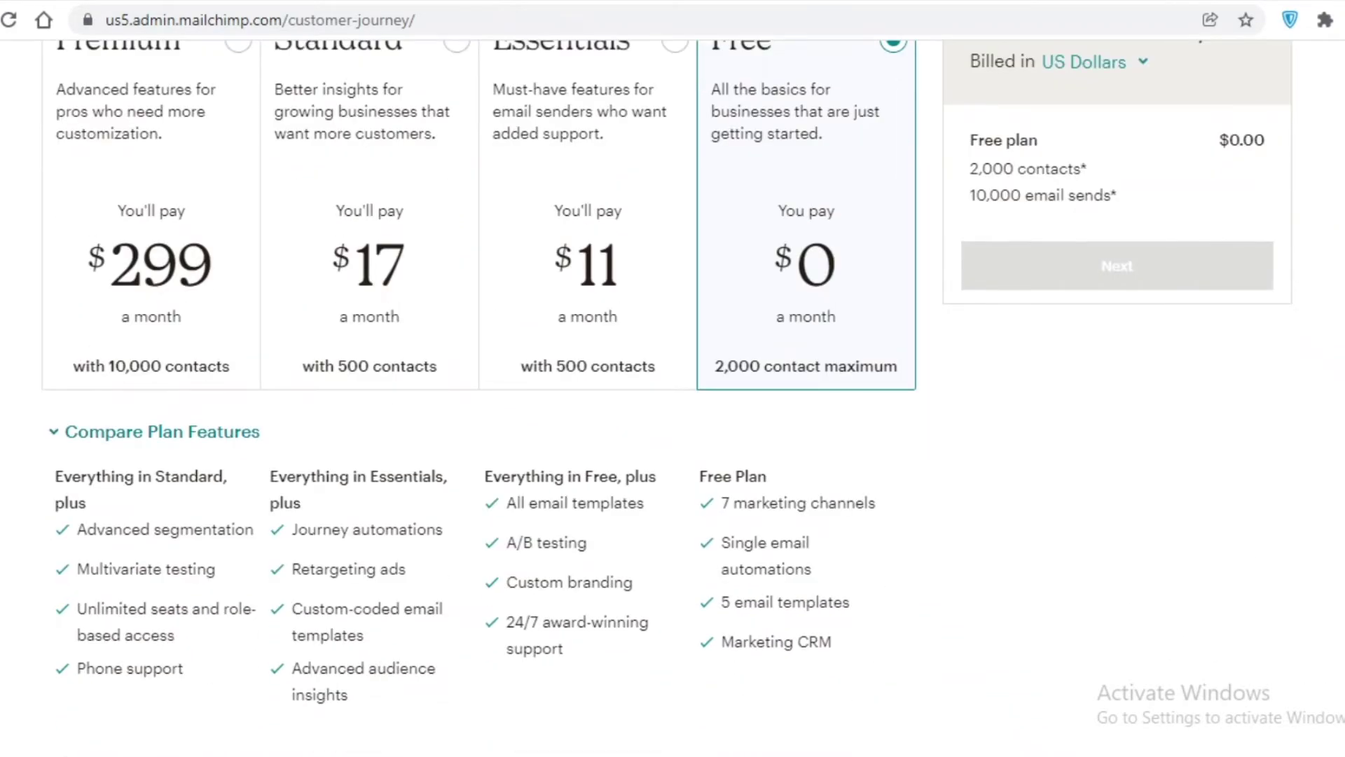
pyautogui.scroll(3, 348, 245)
pyautogui.scroll(-3, 771, 468)
pyautogui.scroll(2, 733, 332)
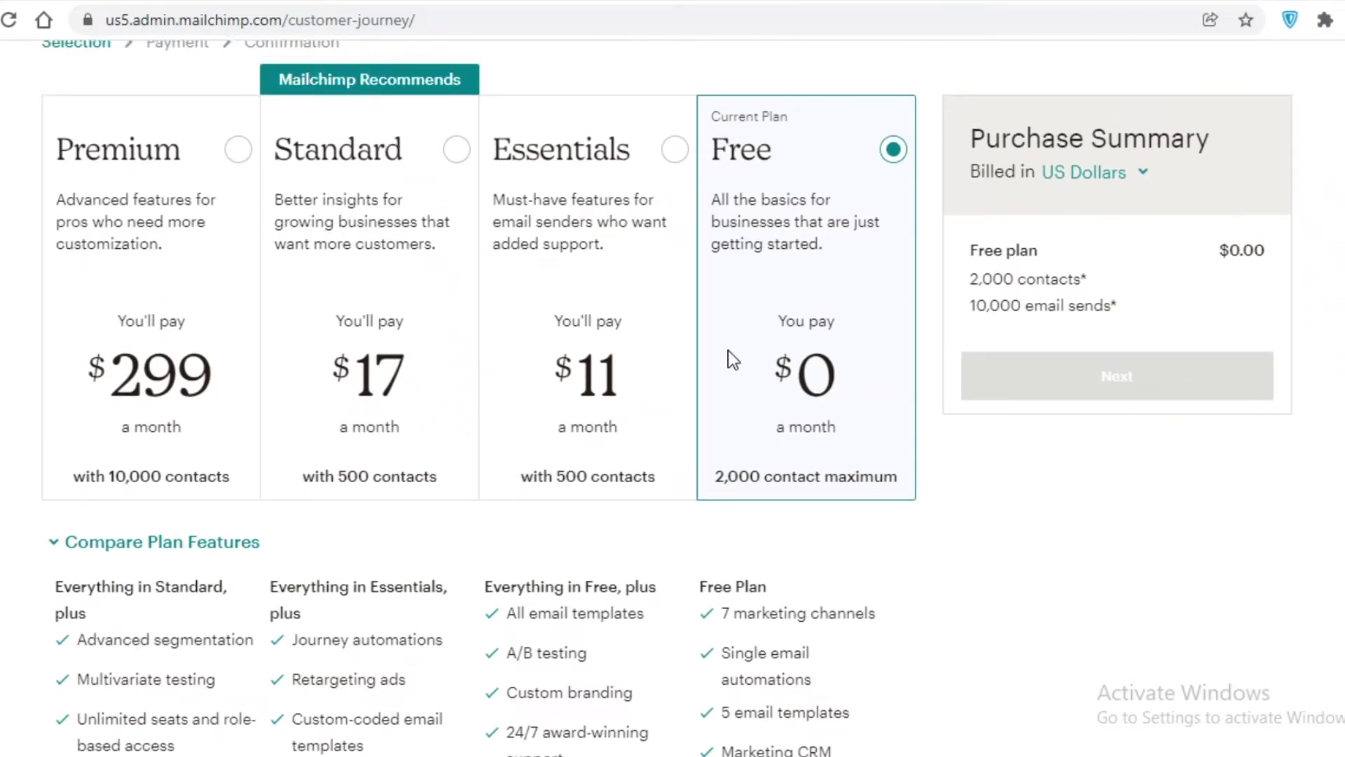
pyautogui.scroll(-2, 736, 371)
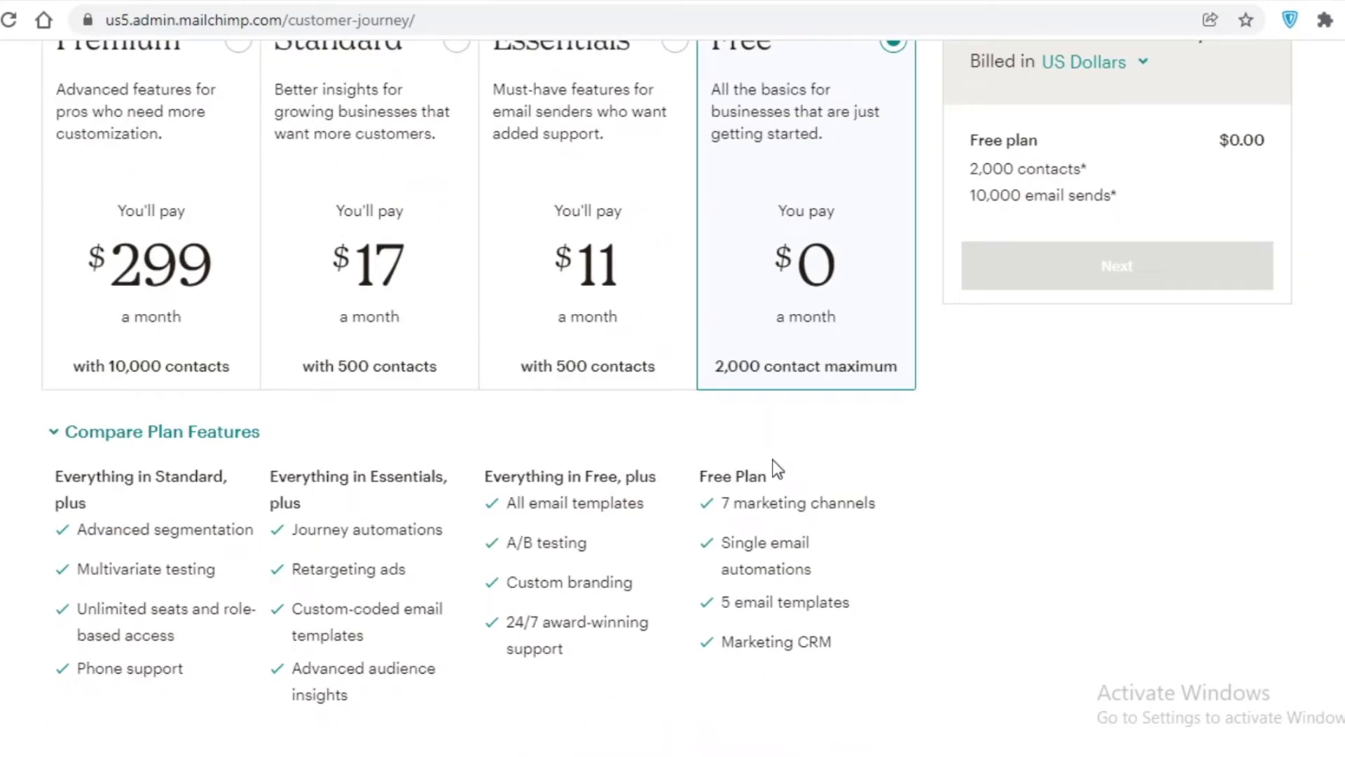
pyautogui.scroll(2, 757, 490)
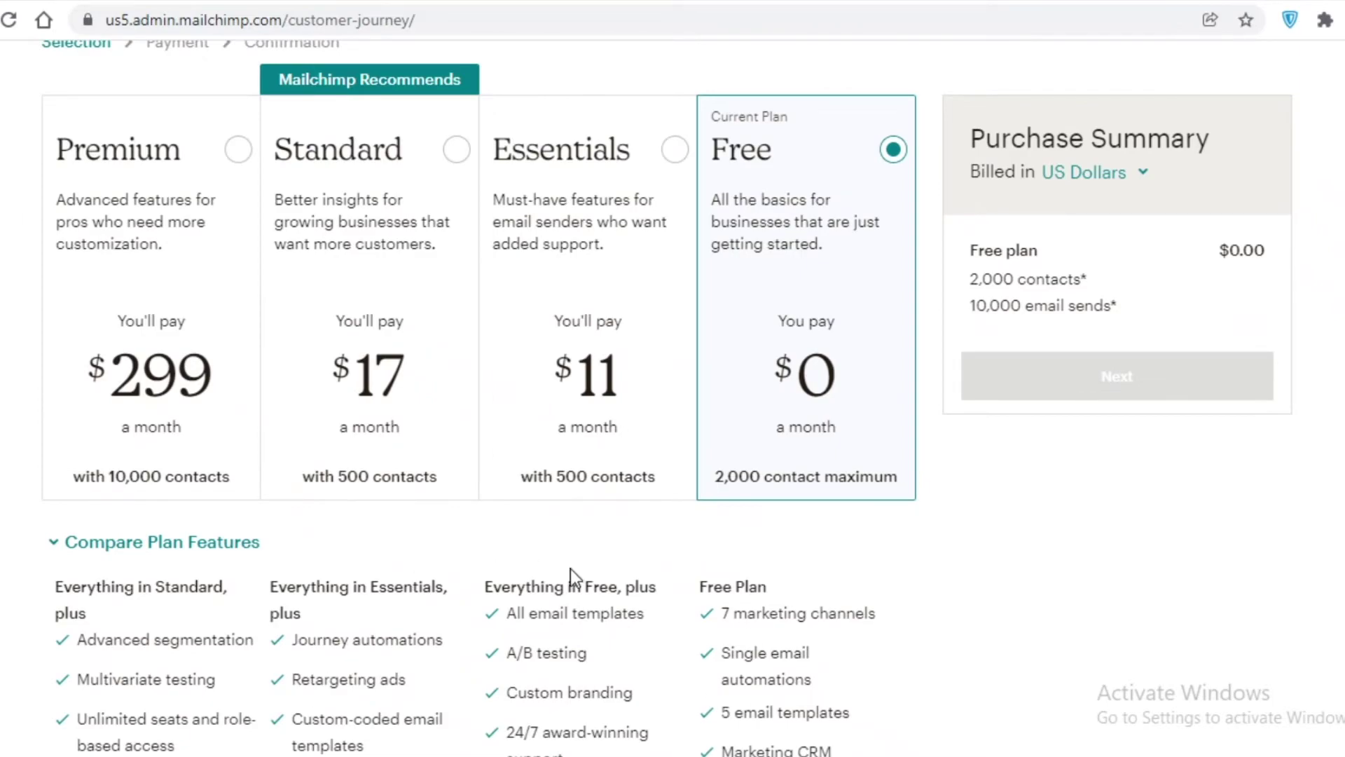
pyautogui.scroll(-2, 567, 574)
pyautogui.scroll(4, 685, 288)
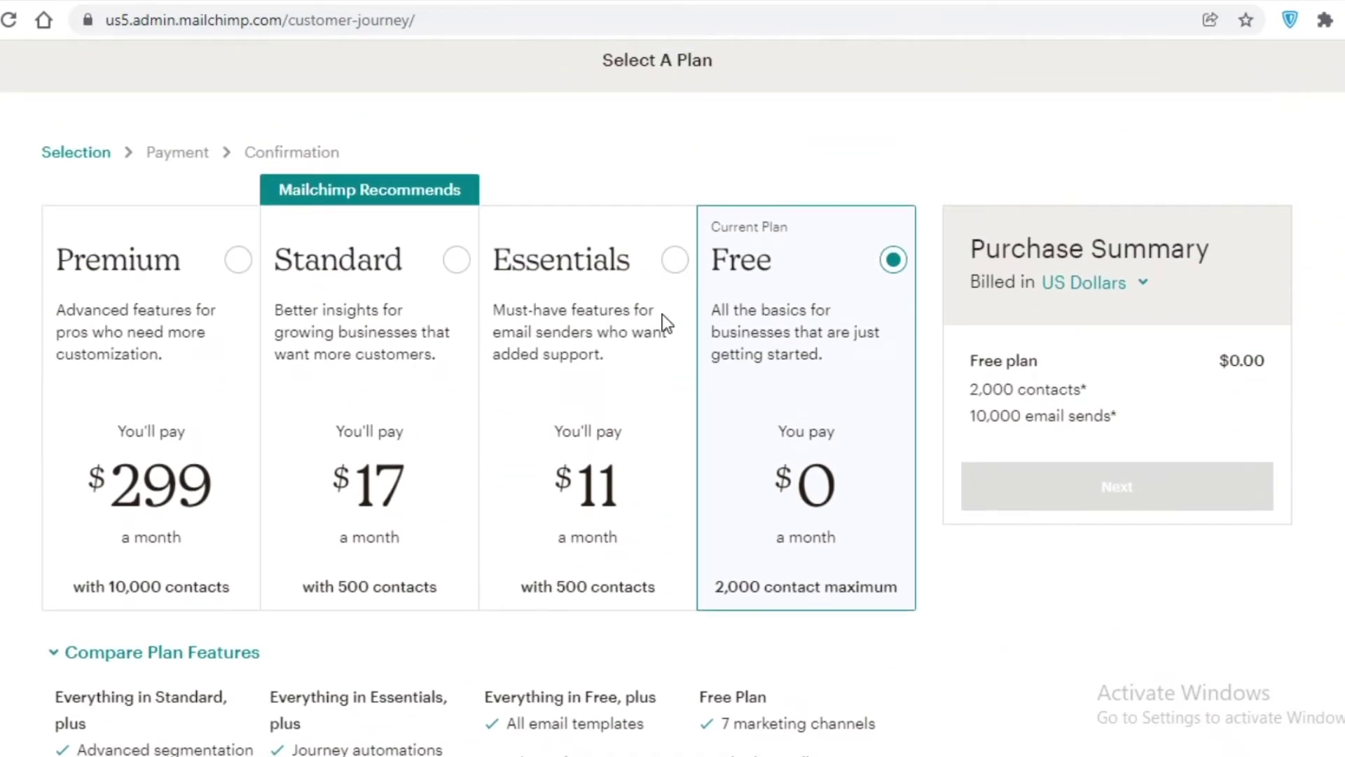
# Step: Preview the Standard plan at 10,000 contacts ($115/month), then close the plan modal
pyautogui.click(454, 260)
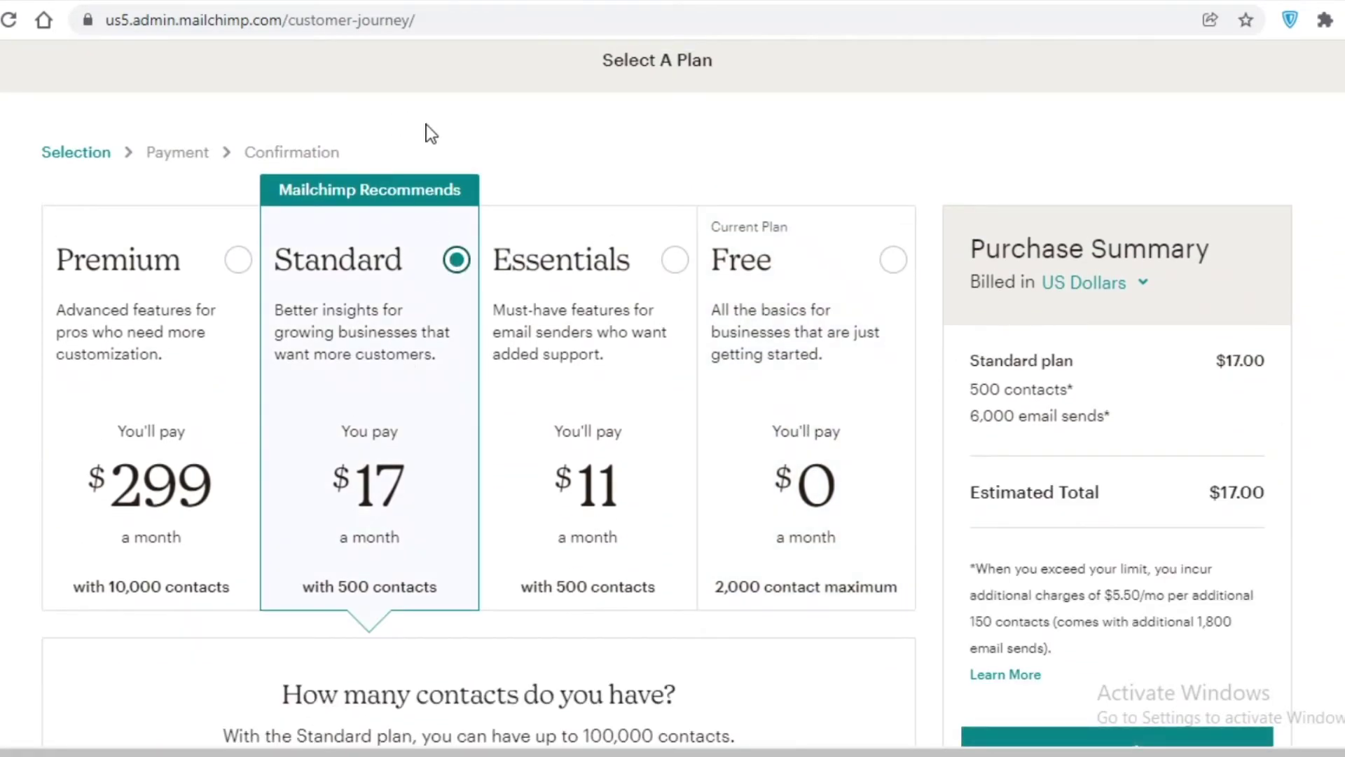
pyautogui.scroll(-5, 461, 318)
pyautogui.scroll(5, 465, 322)
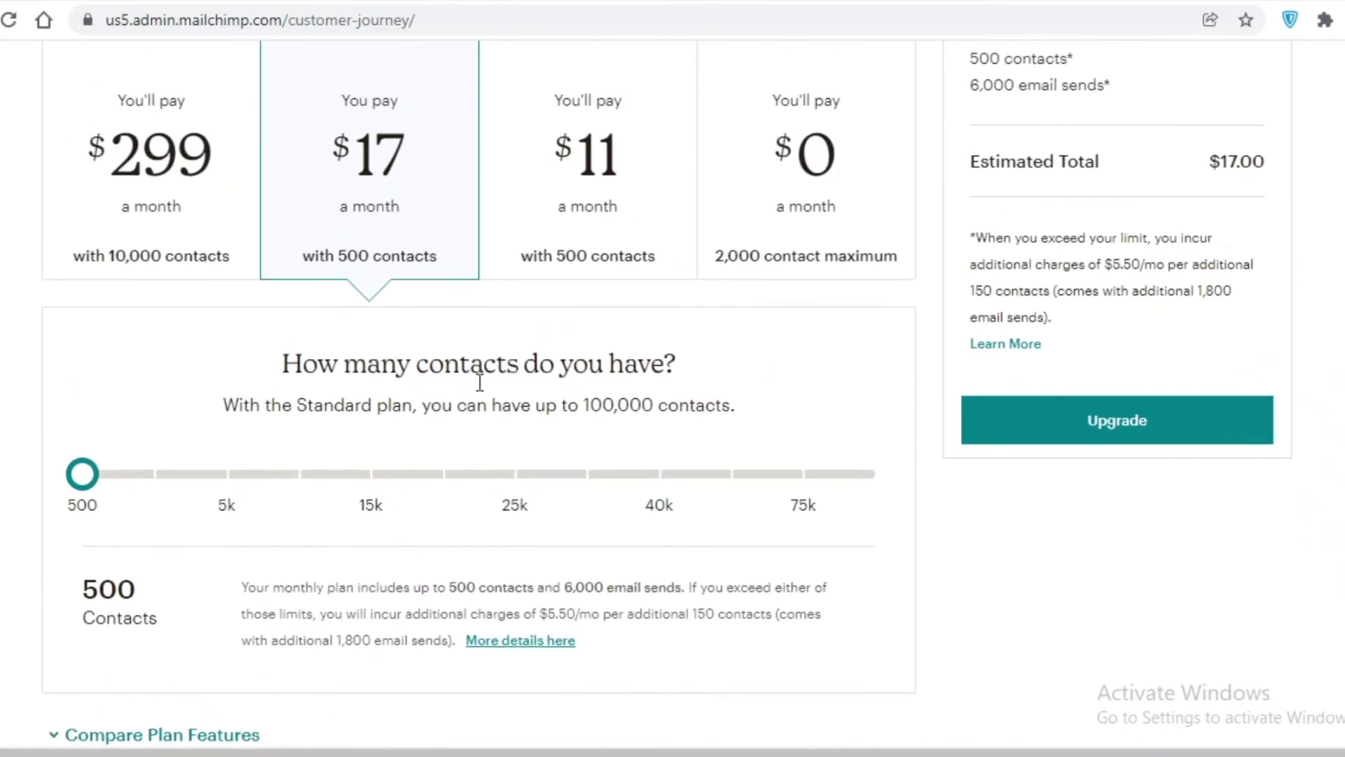
pyautogui.scroll(-6, 475, 441)
pyautogui.scroll(3, 474, 442)
pyautogui.scroll(3, 474, 443)
pyautogui.scroll(-5, 52, 526)
pyautogui.moveTo(95, 482); pyautogui.dragTo(264, 427)
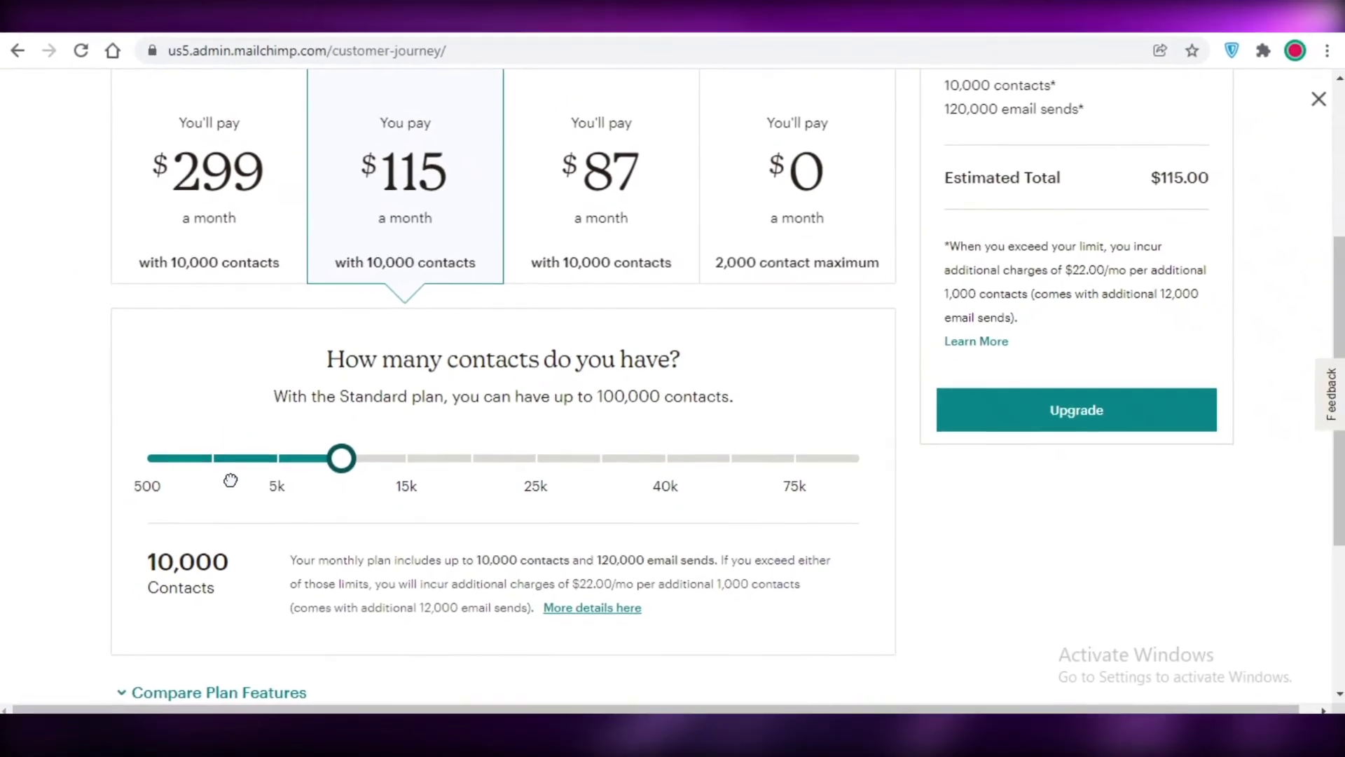
pyautogui.click(172, 483)
pyautogui.moveTo(1344, 286); pyautogui.dragTo(1344, 143)
pyautogui.click(1315, 100)
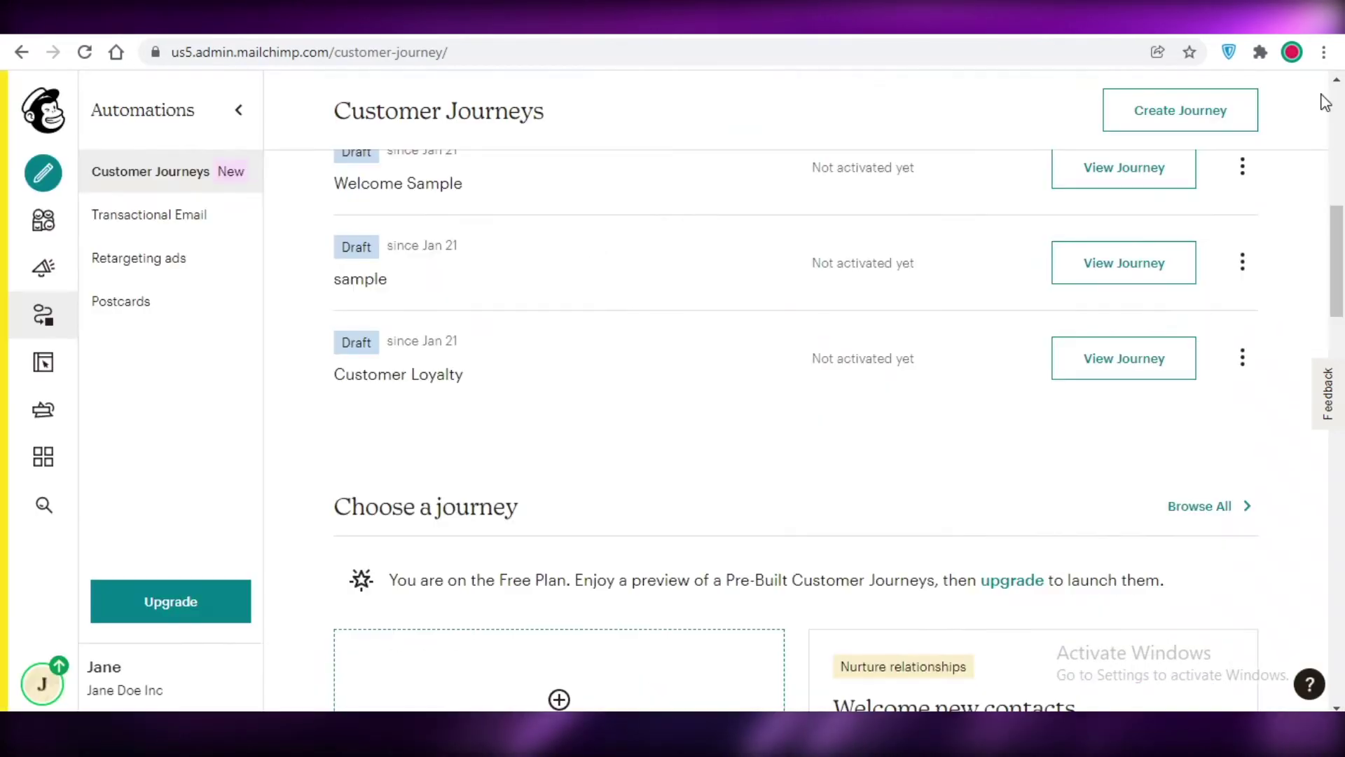
pyautogui.scroll(-8, 492, 385)
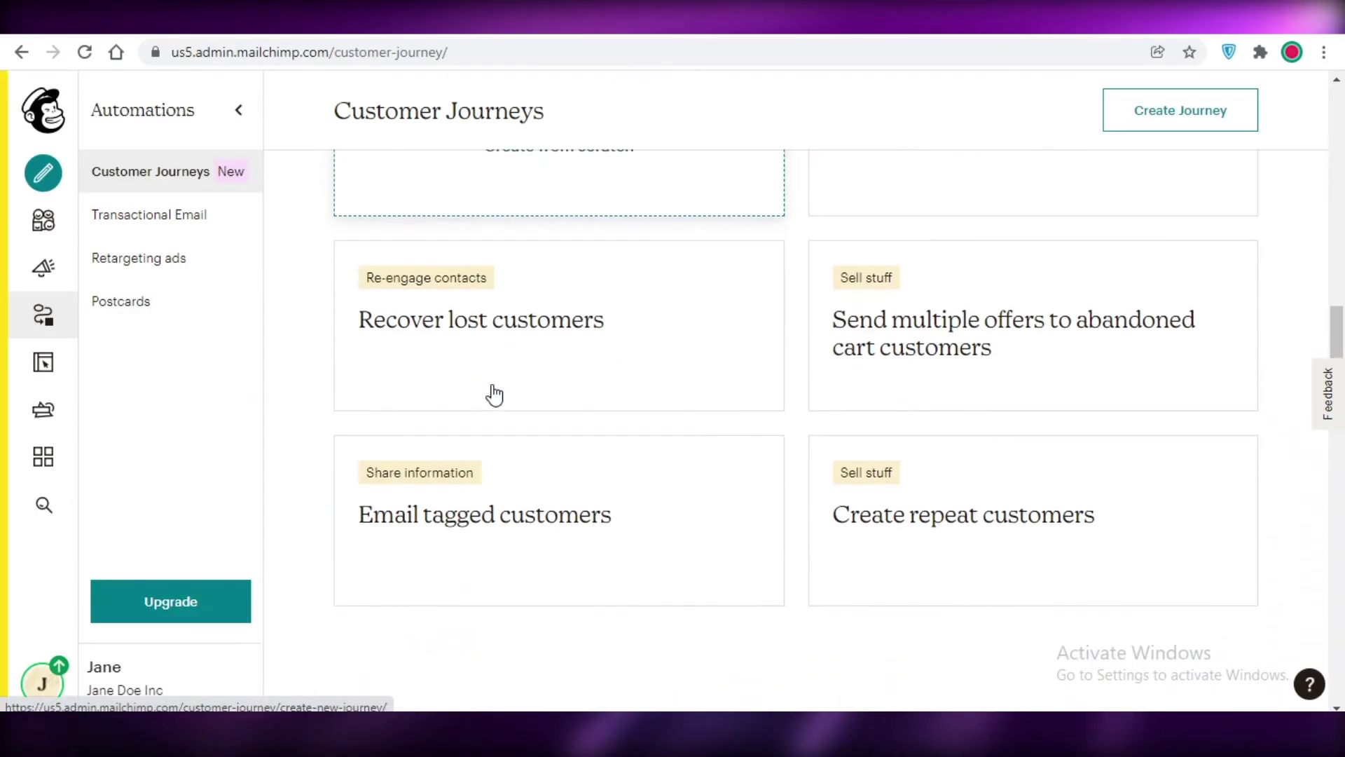
pyautogui.scroll(-1, 841, 399)
pyautogui.scroll(-8, 1160, 421)
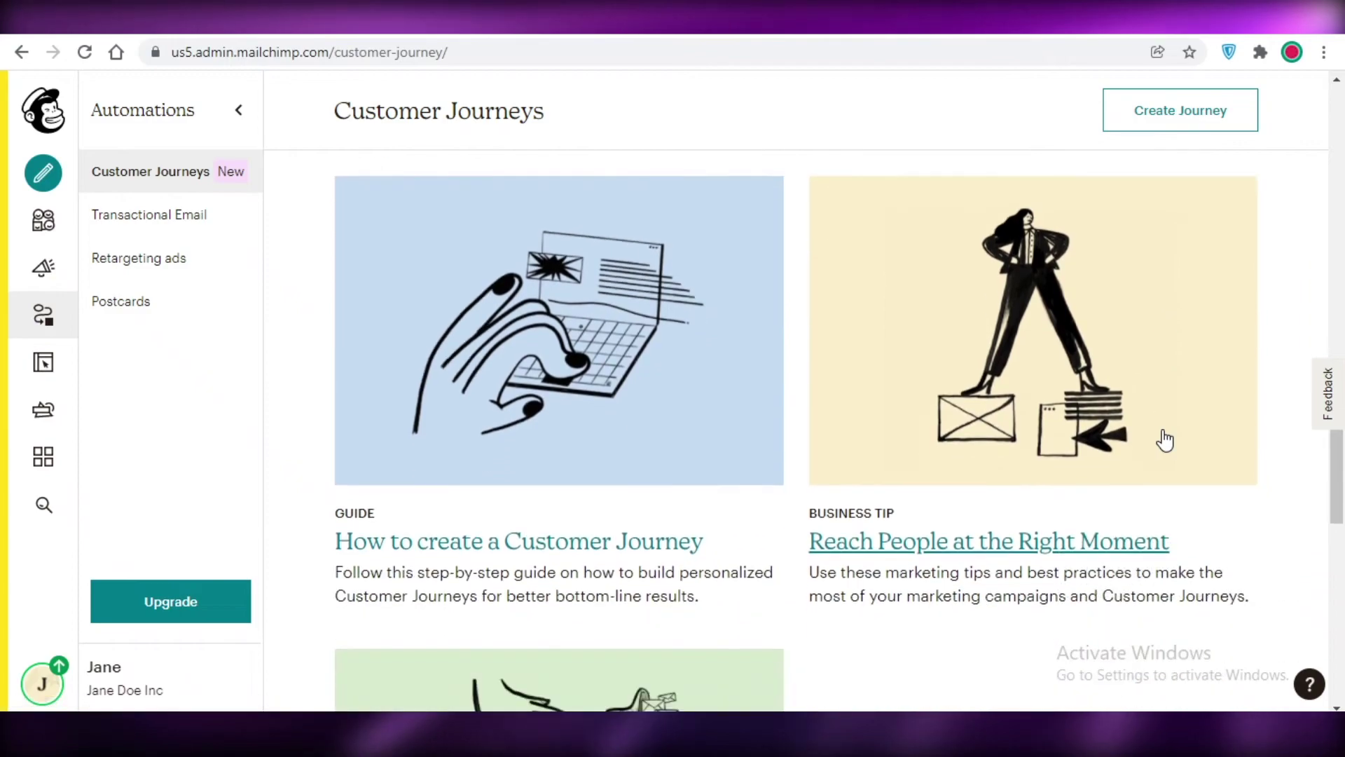
pyautogui.scroll(4, 953, 542)
pyautogui.scroll(8, 796, 532)
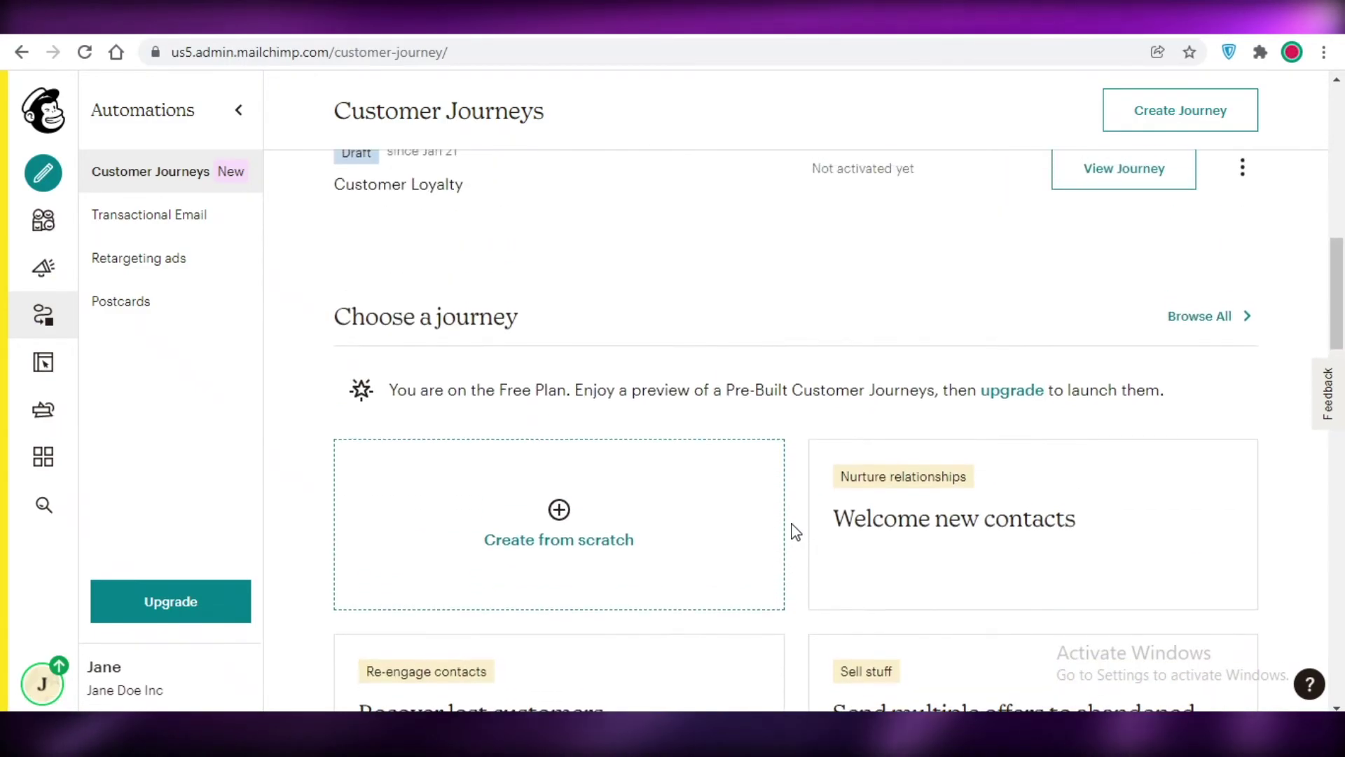
pyautogui.scroll(5, 623, 490)
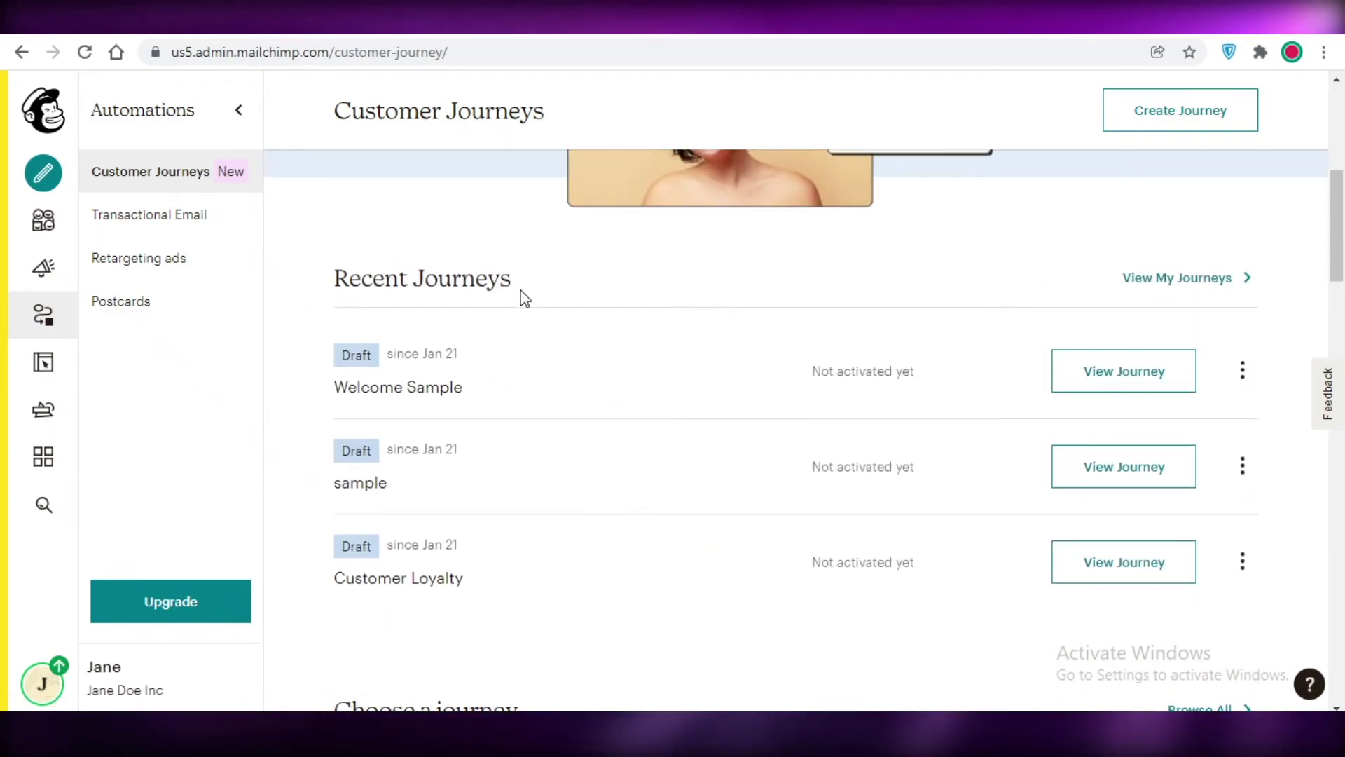
pyautogui.scroll(7, 551, 543)
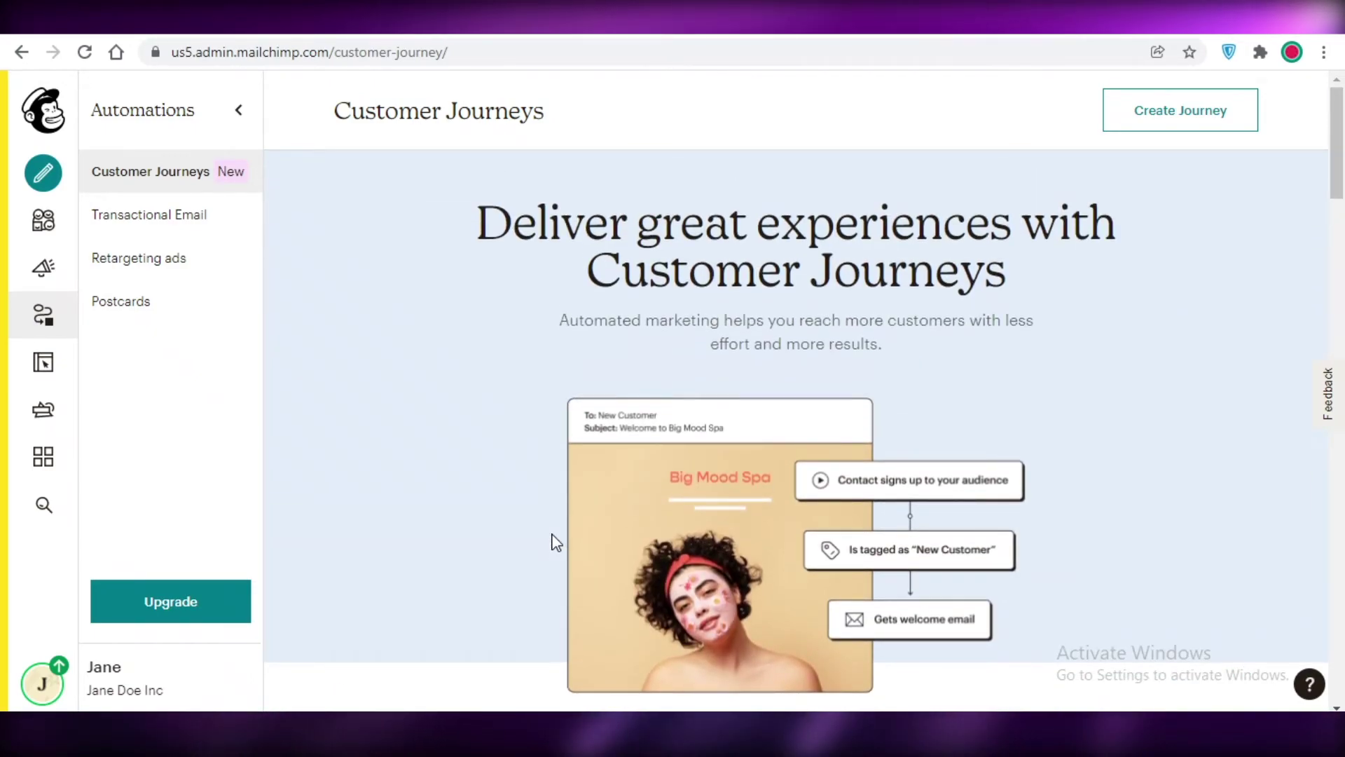
pyautogui.scroll(-3, 531, 604)
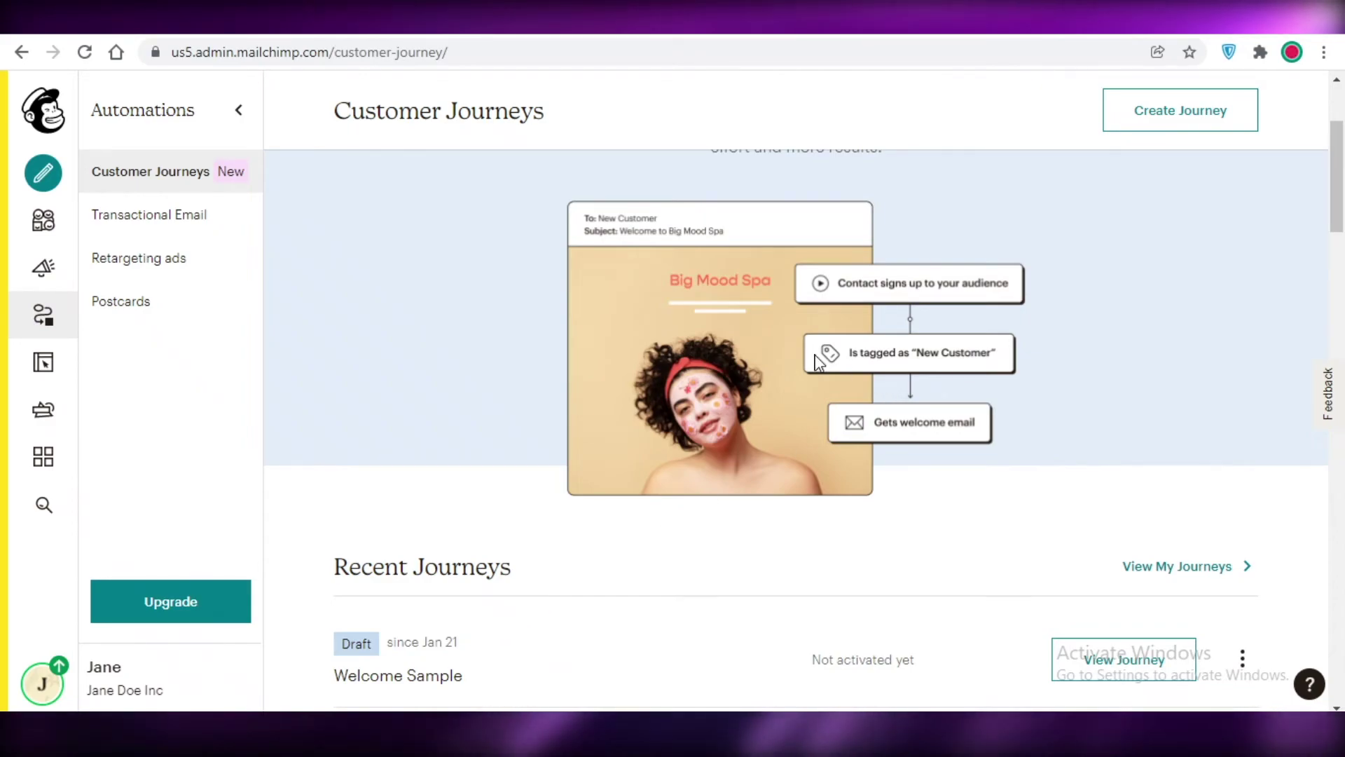
pyautogui.scroll(-7, 746, 323)
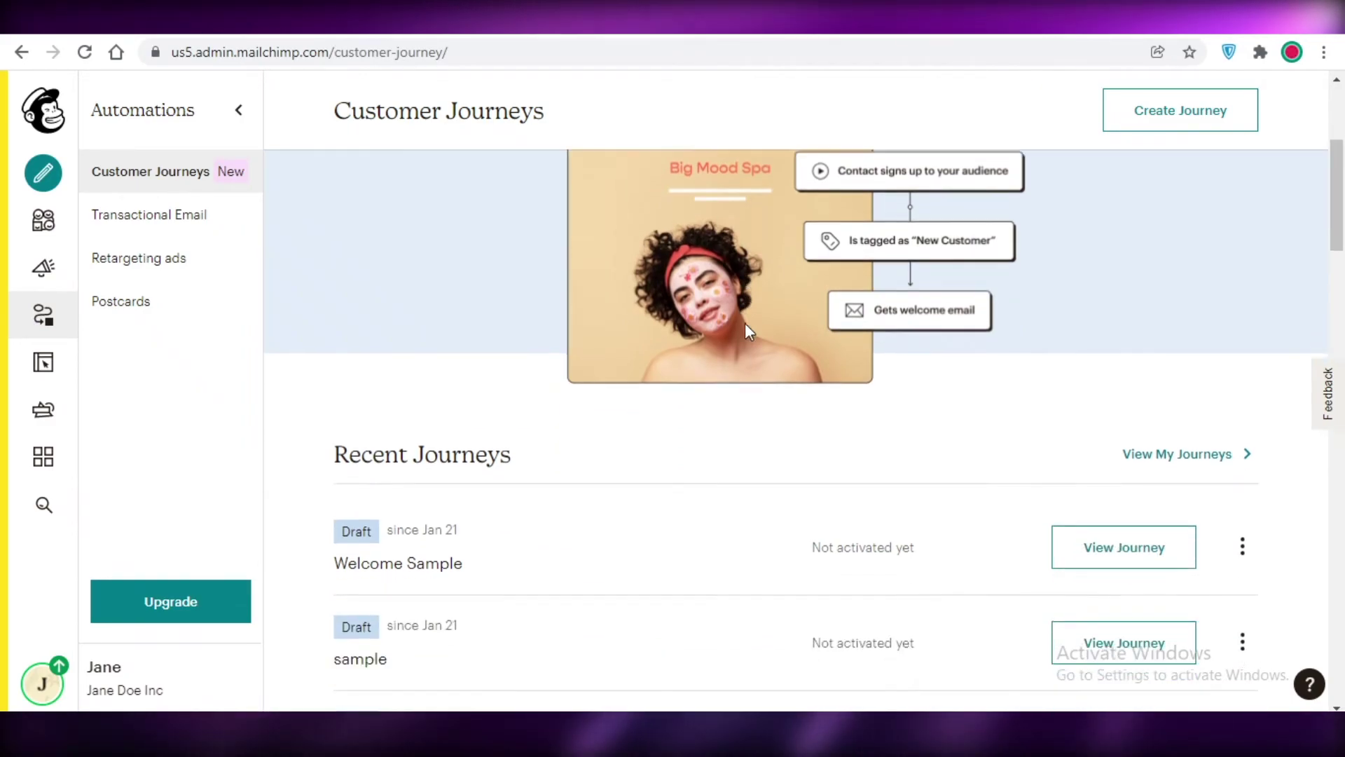